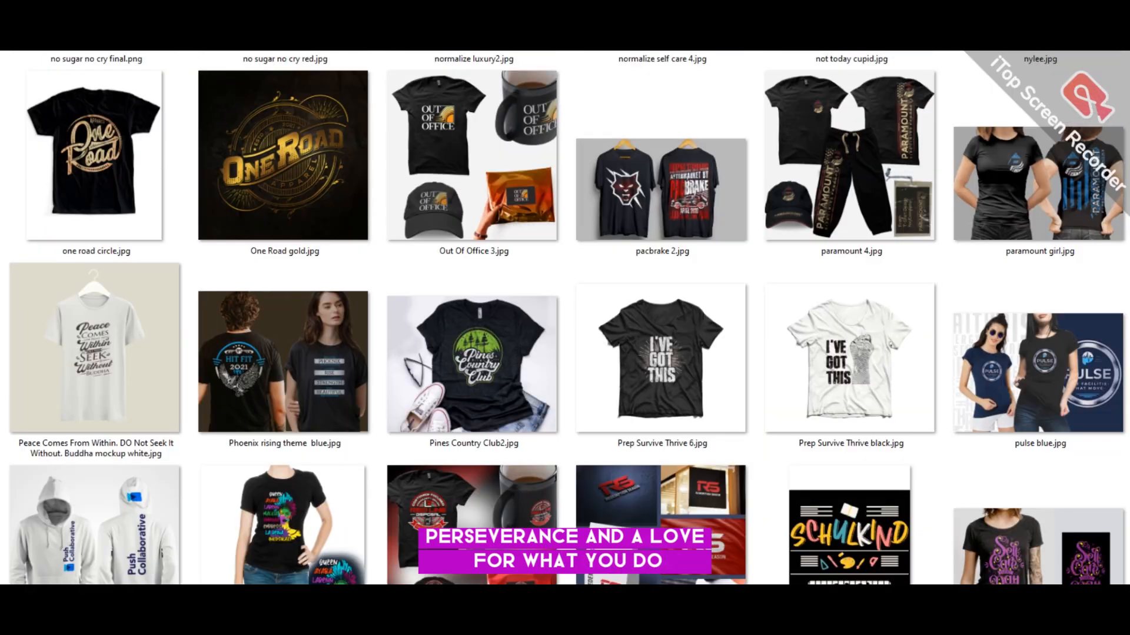
scroll(565, 318, up, 10)
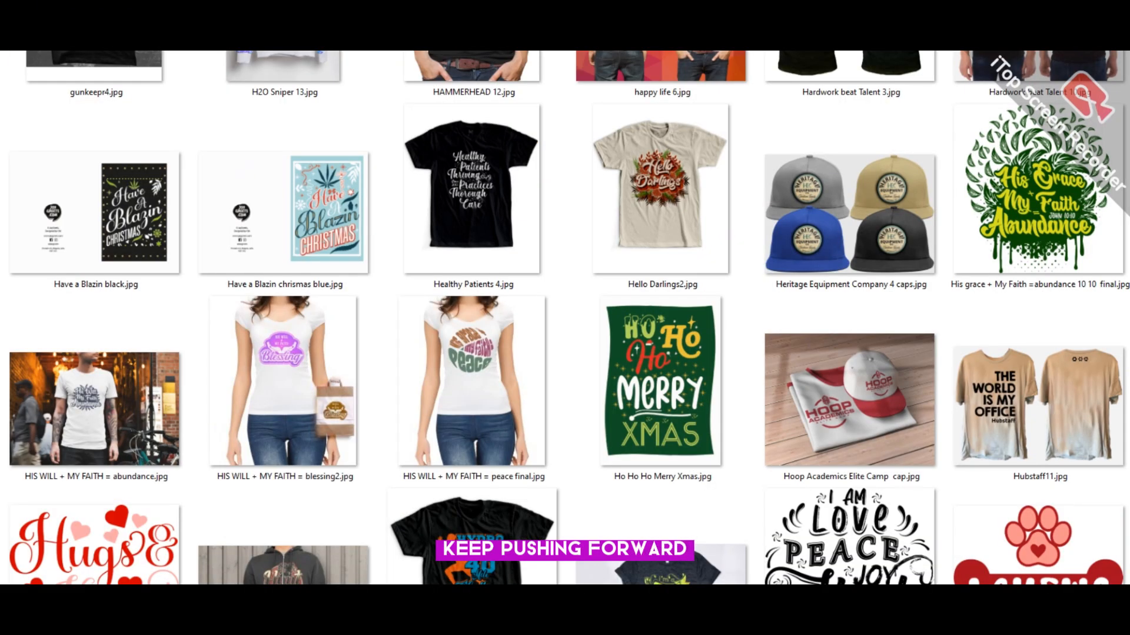
scroll(564, 318, up, 20)
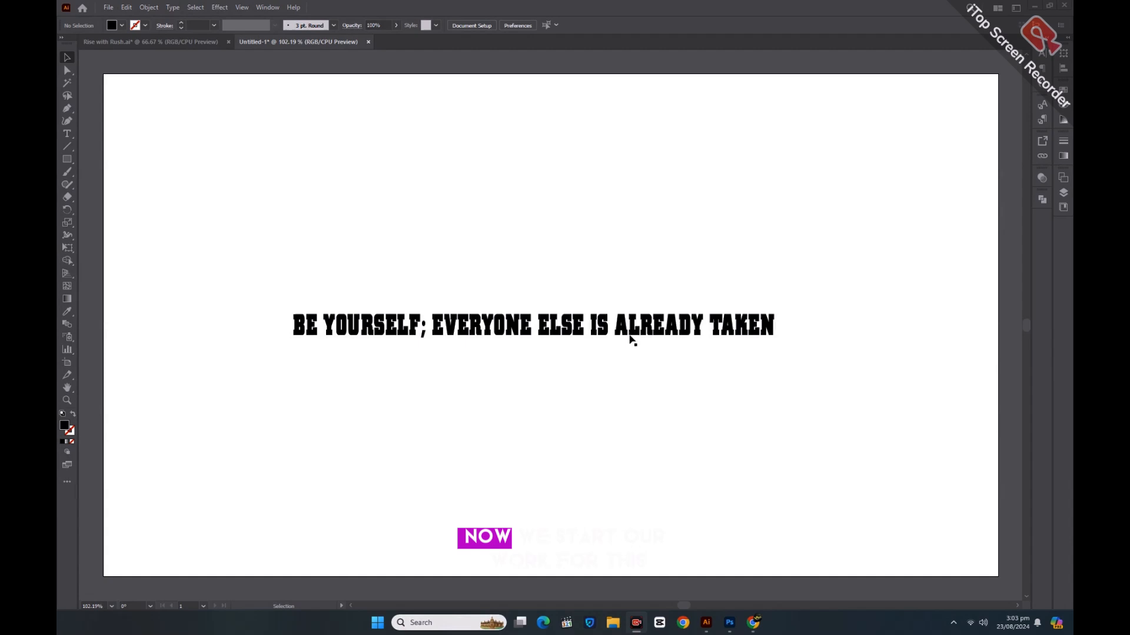
Step: Enlarge the BE YOURSELF; EVERYONE ELSE IS ALREADY TAKEN text line proportionally about its center
click(628, 331)
drag(777, 344, 905, 403)
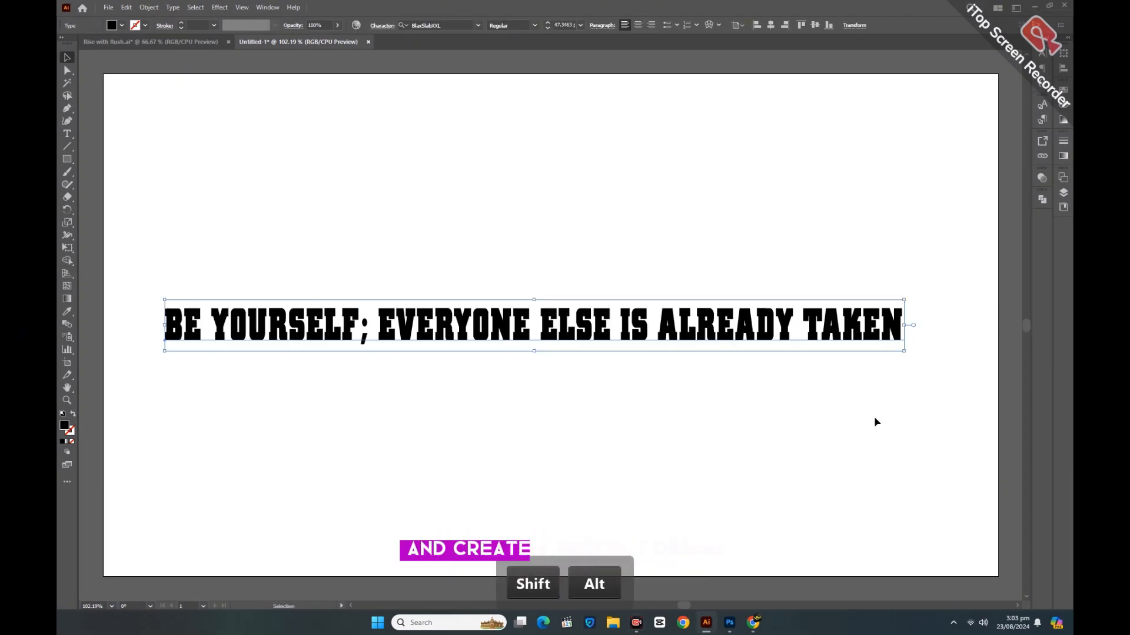
click(857, 428)
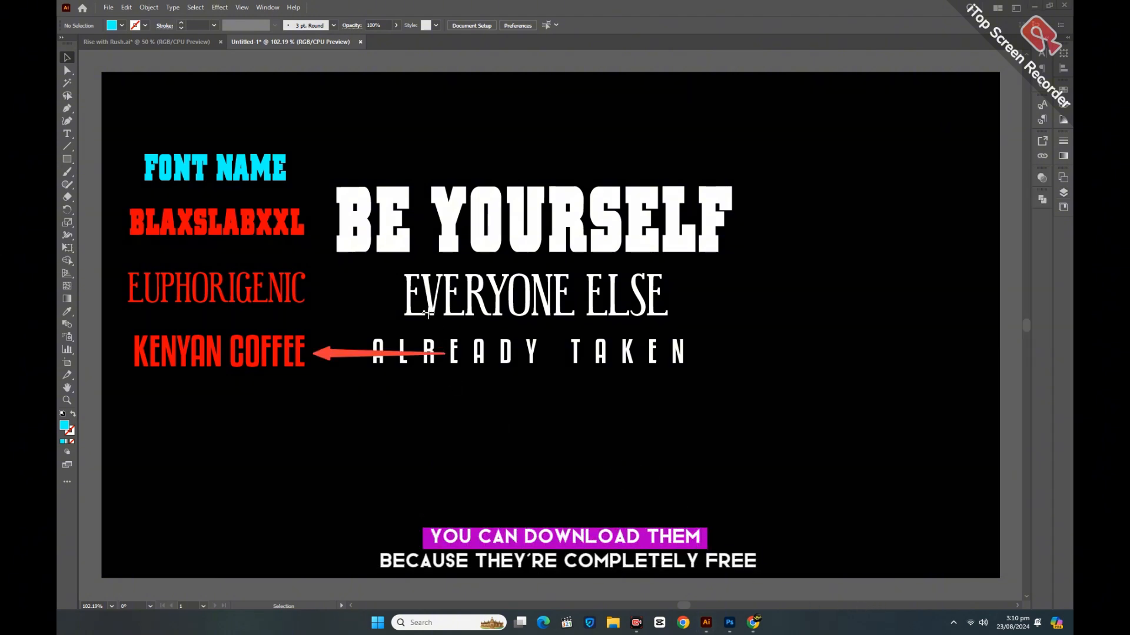
drag(420, 302, 313, 297)
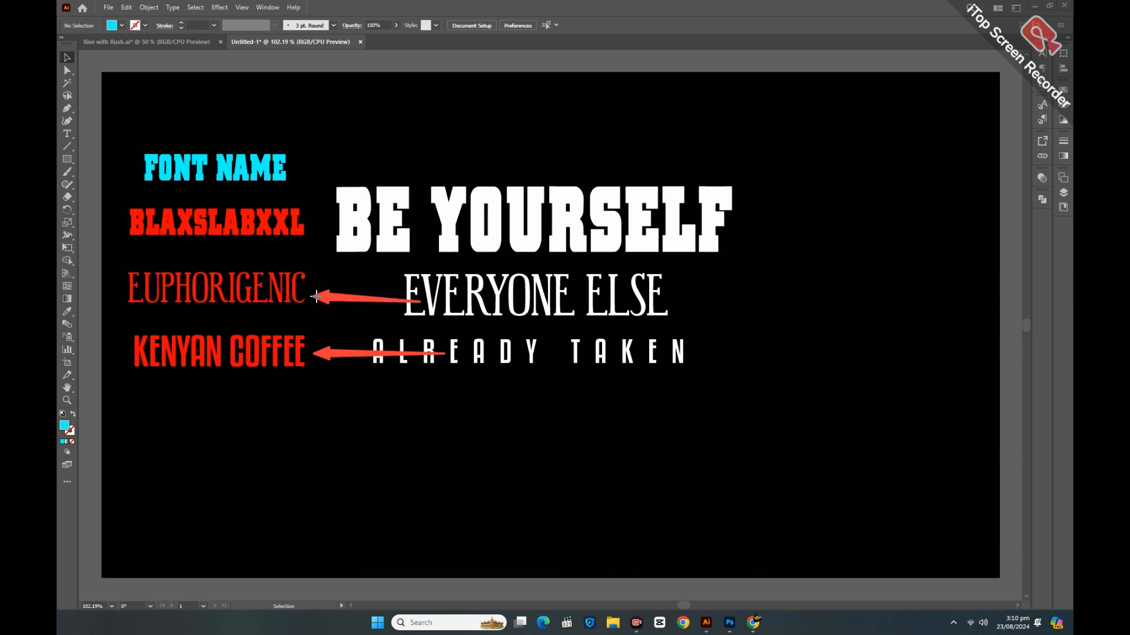
drag(367, 225, 323, 226)
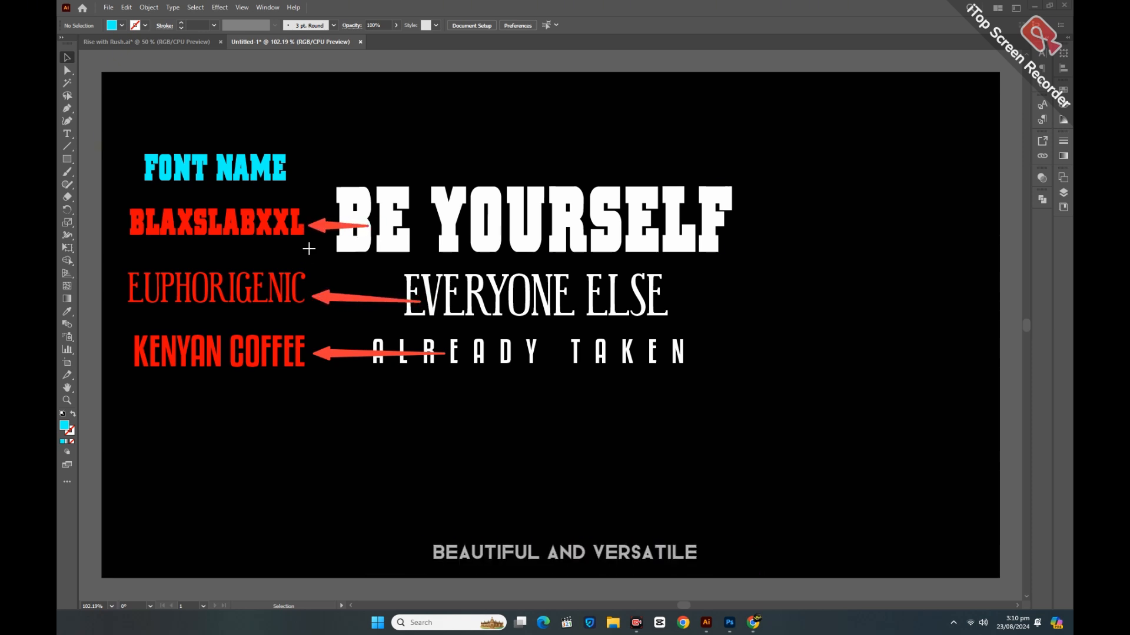
Step: Delete the column of font-name labels beside the quote
drag(274, 391, 219, 189)
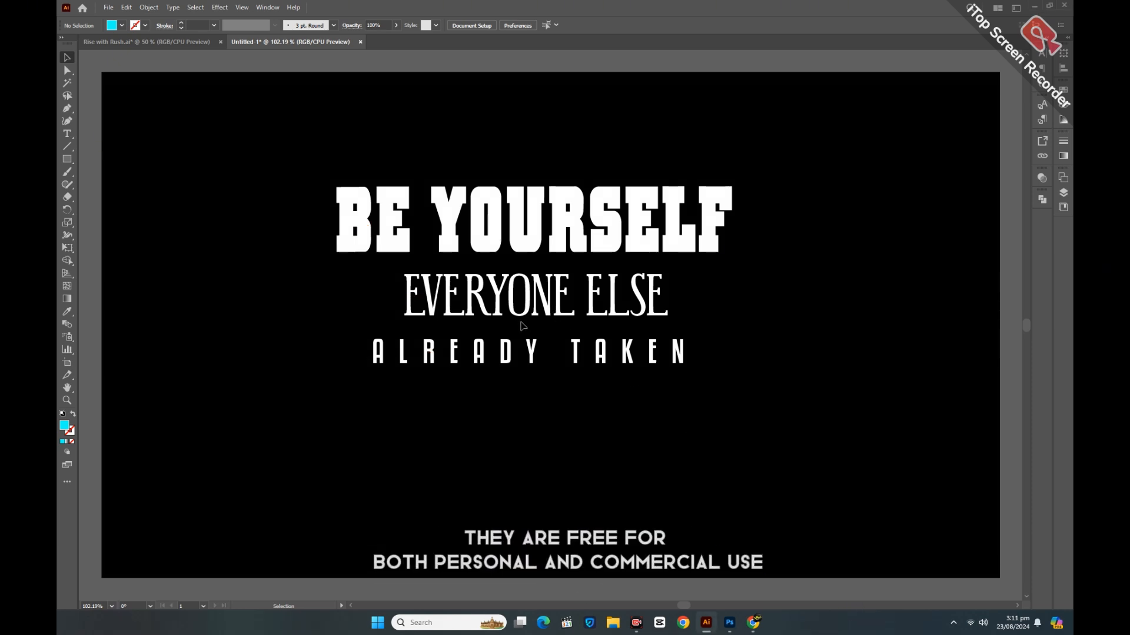
Step: Set the tracking of the EVERYONE ELSE line to 430
click(503, 364)
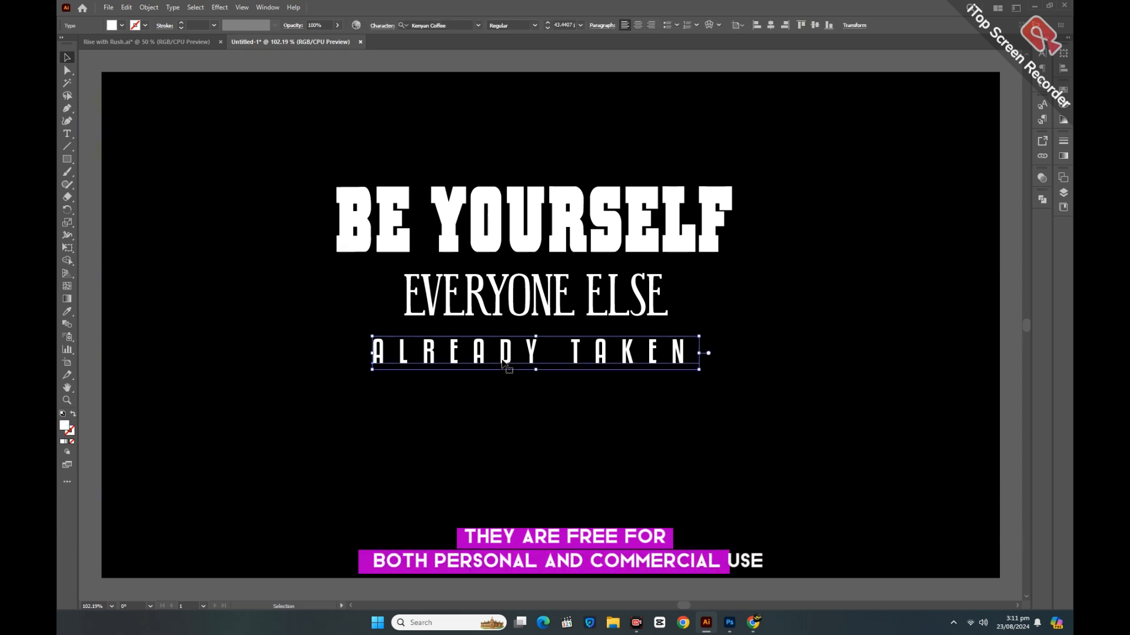
click(502, 306)
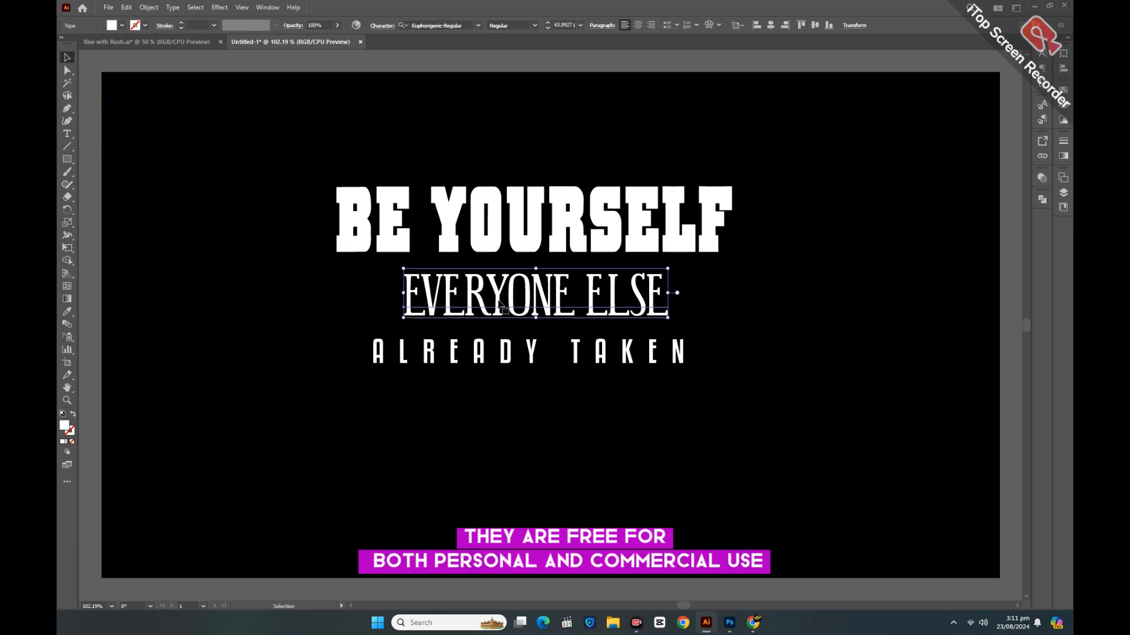
click(383, 26)
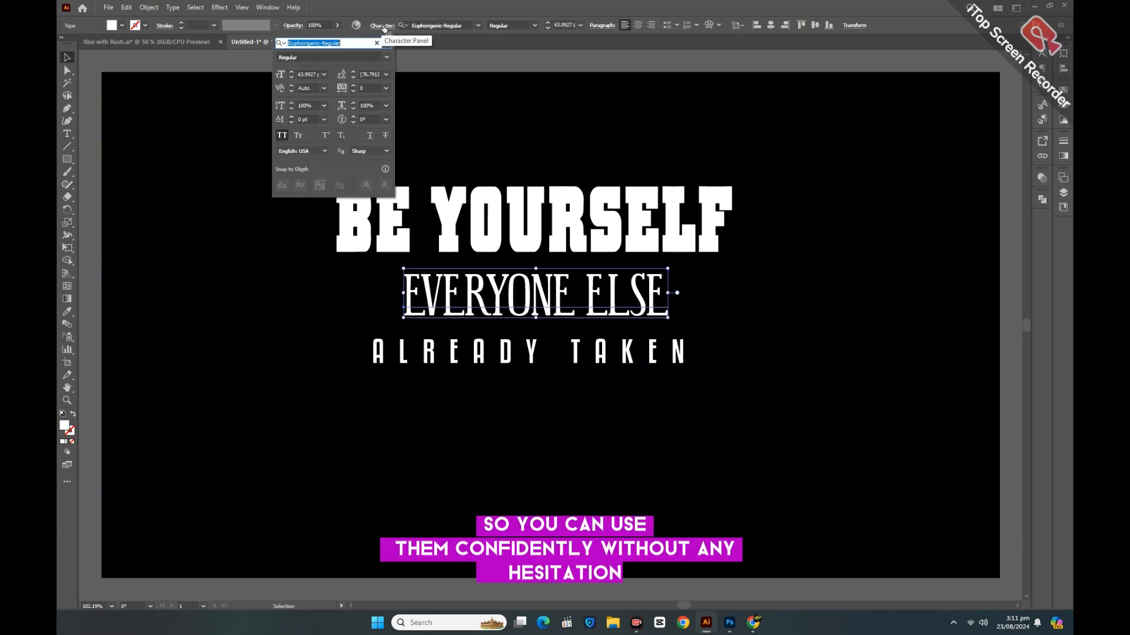
shift+click(353, 85)
shift+click(353, 86)
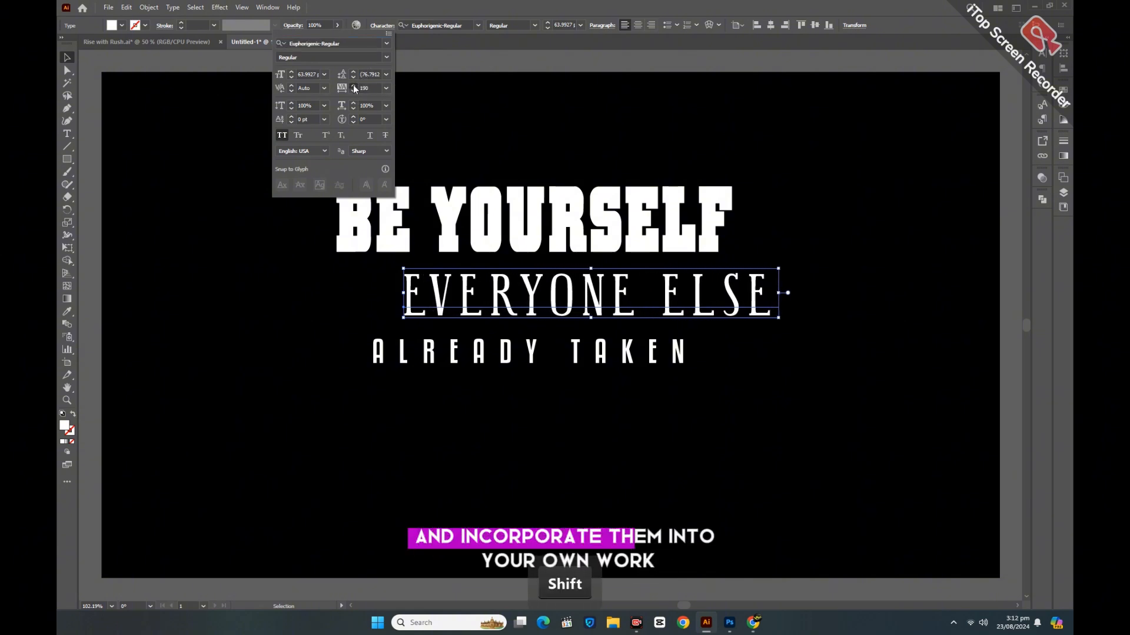
shift+click(353, 85)
shift+click(353, 86)
shift+click(353, 85)
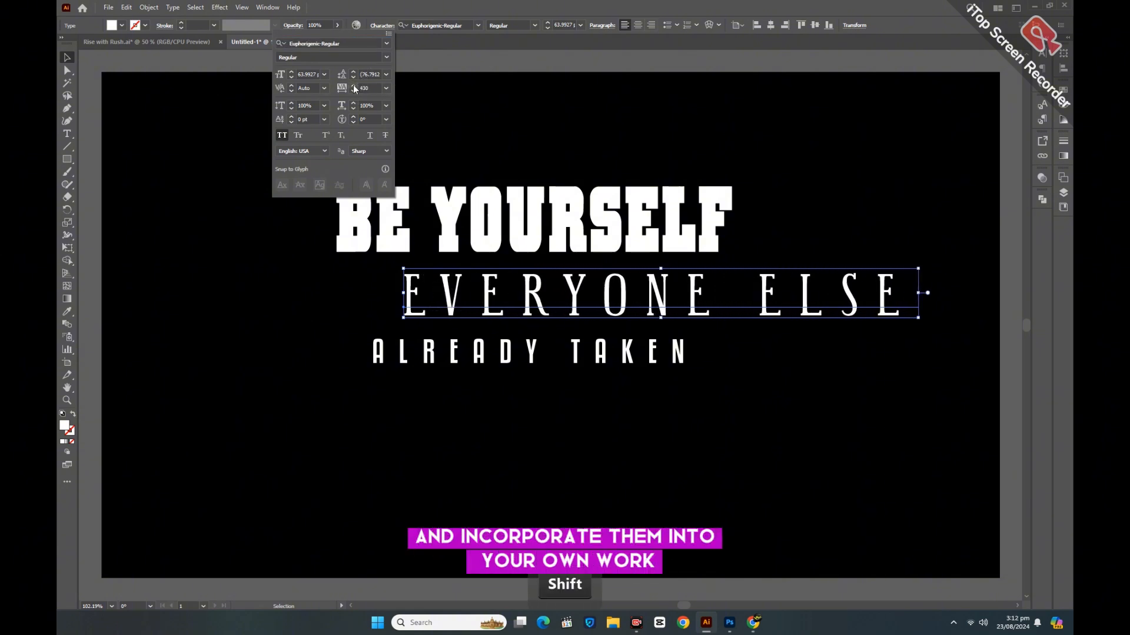
Step: Set the EVERYONE ELSE line's font size to 50 pt and move the line back under BE YOURSELF
shift+click(291, 77)
shift+click(292, 77)
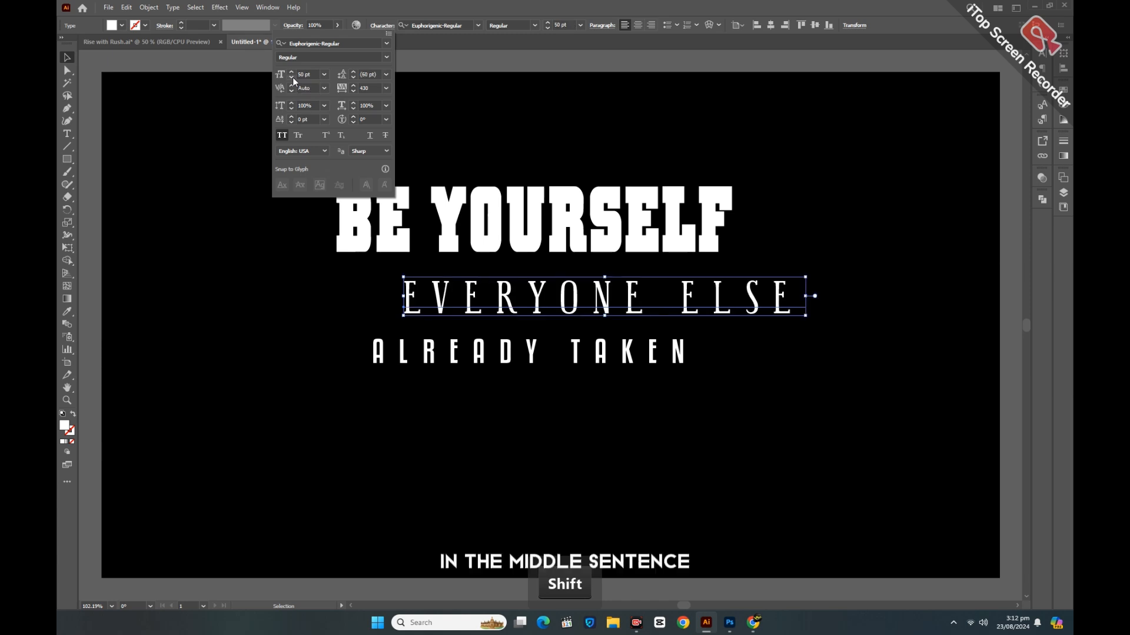
click(284, 298)
drag(717, 299, 635, 299)
Step: Scale the ALREADY TAKEN line down proportionally about its center so it is narrower than the lines above
click(559, 366)
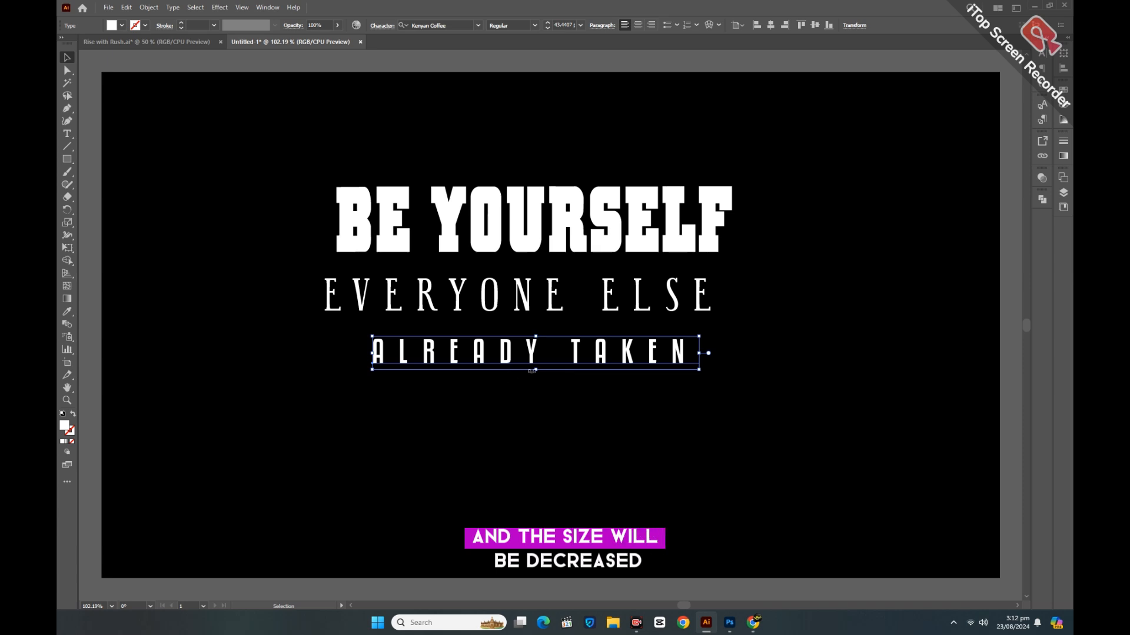
drag(532, 370, 533, 359)
click(504, 413)
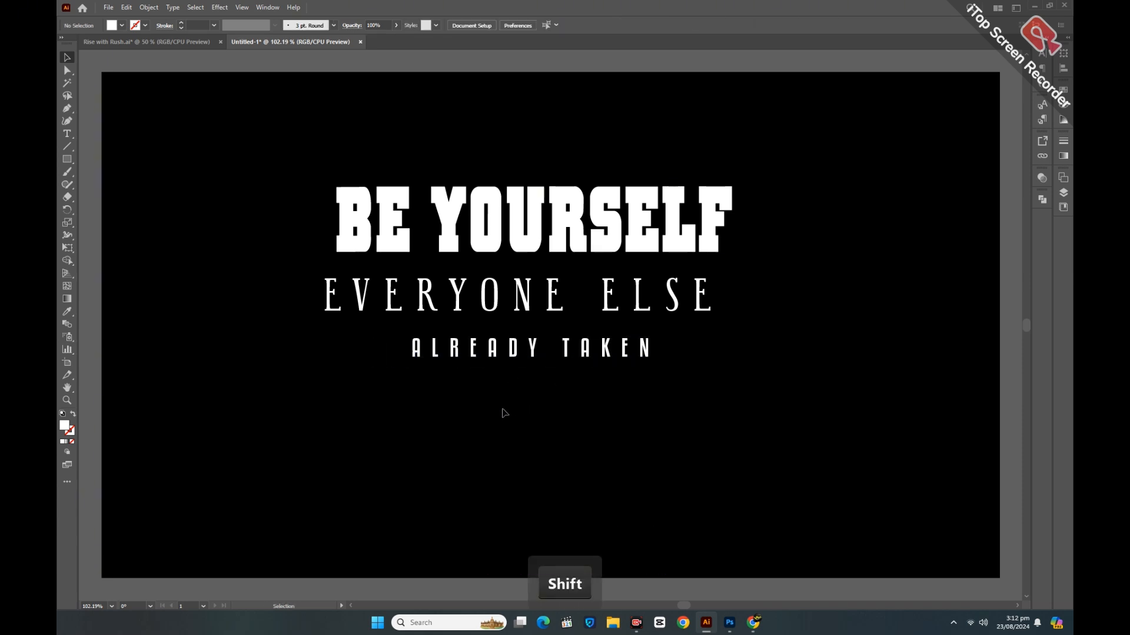
Step: Align the three text lines by their horizontal centers and convert them to outlines
drag(511, 260, 473, 158)
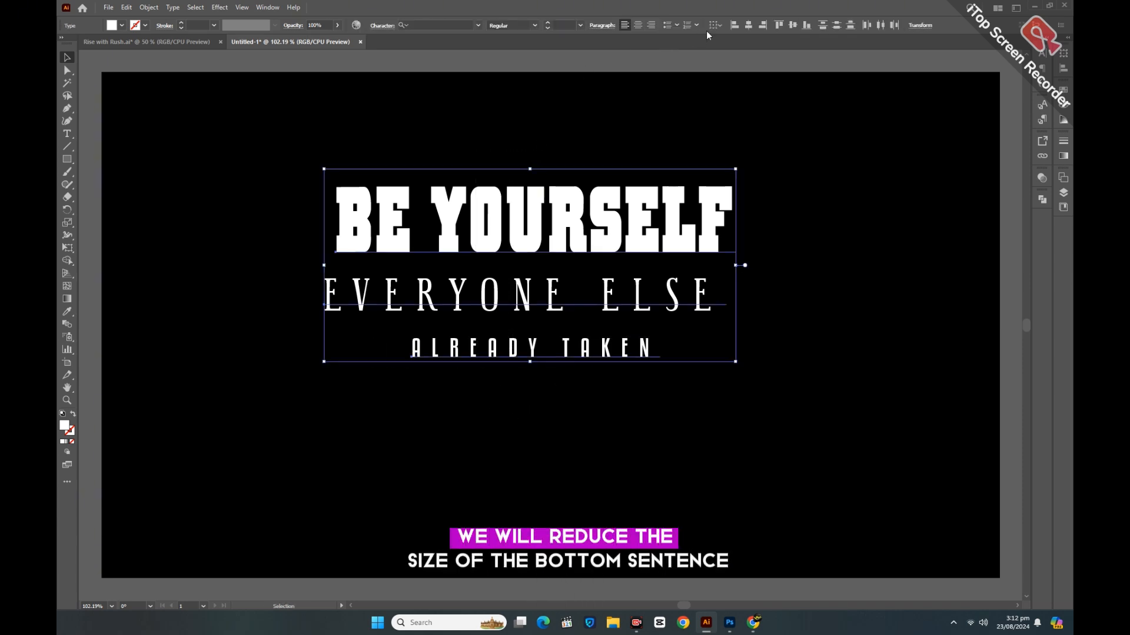
click(746, 27)
right_click(576, 183)
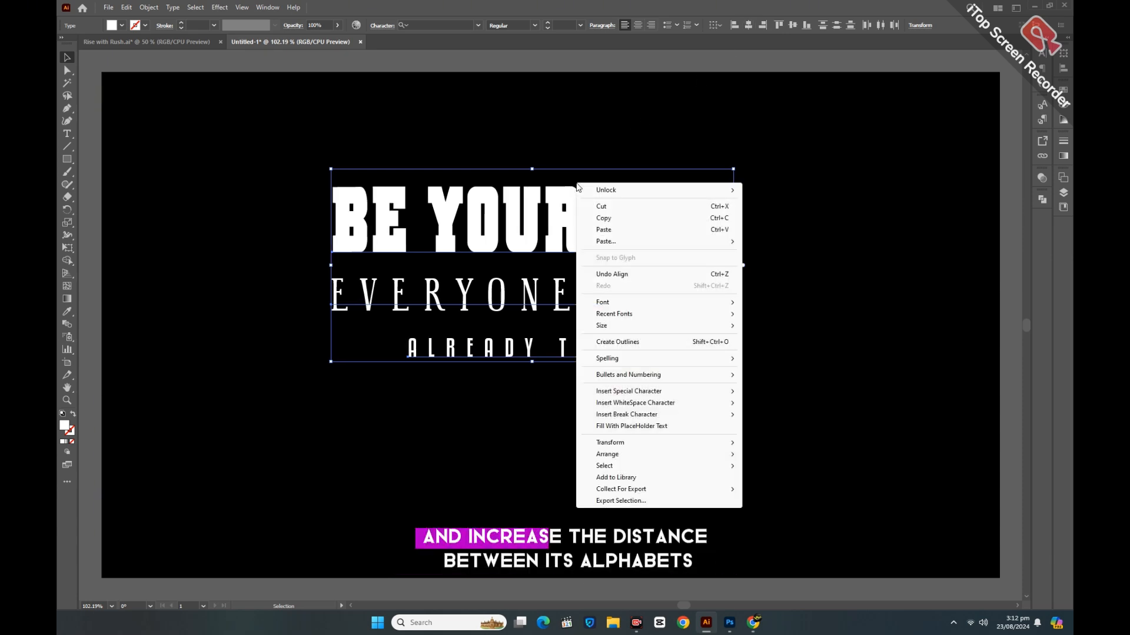
click(624, 345)
click(503, 149)
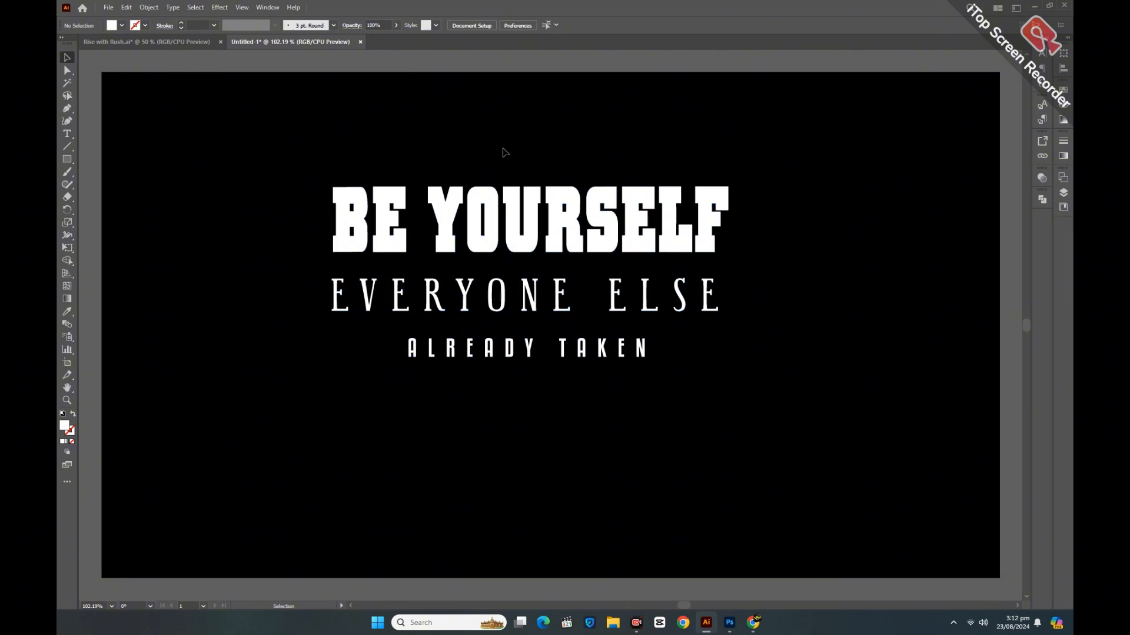
Step: Align the three outlined lines by their horizontal centers again
drag(503, 149, 580, 389)
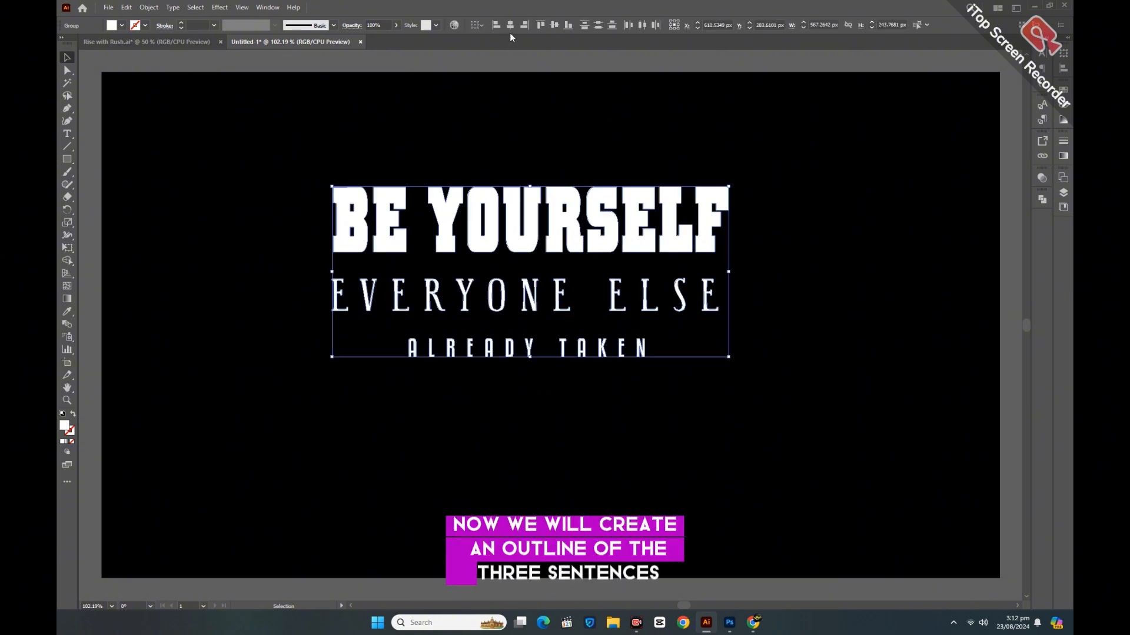
click(547, 131)
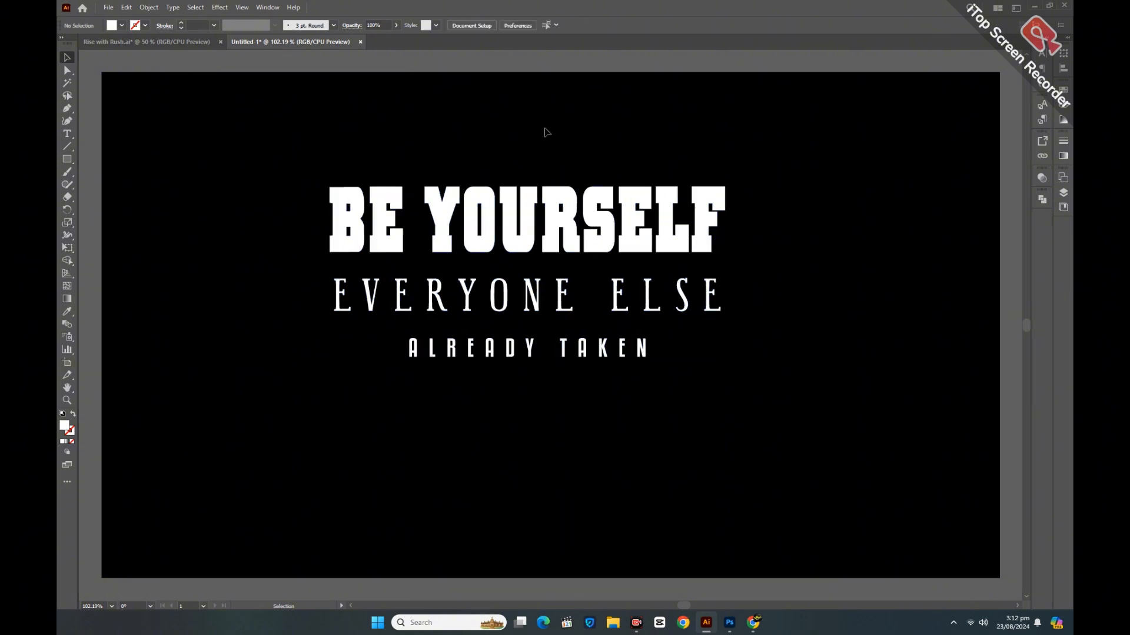
click(528, 240)
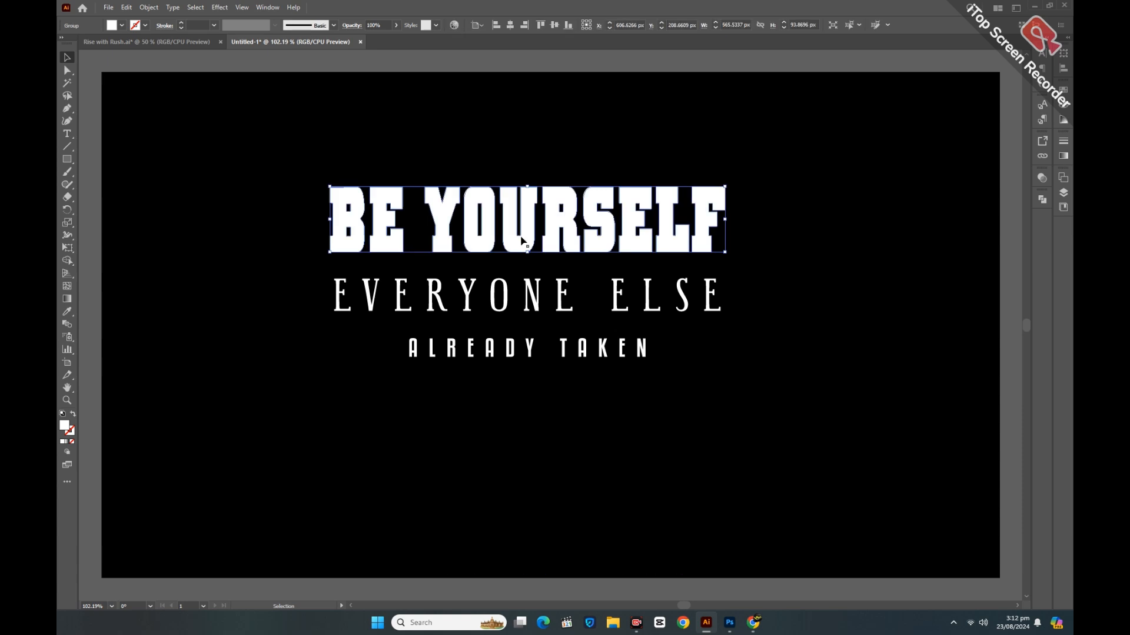
click(836, 450)
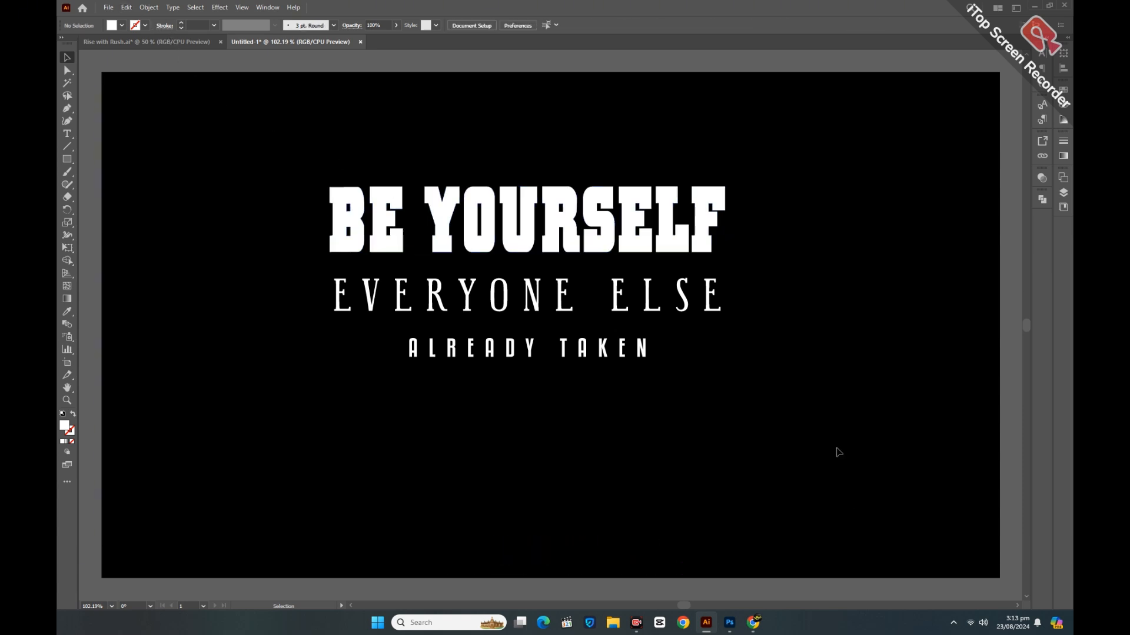
Step: Copy the outlined BE YOURSELF and paste the duplicate in back of the original
click(512, 242)
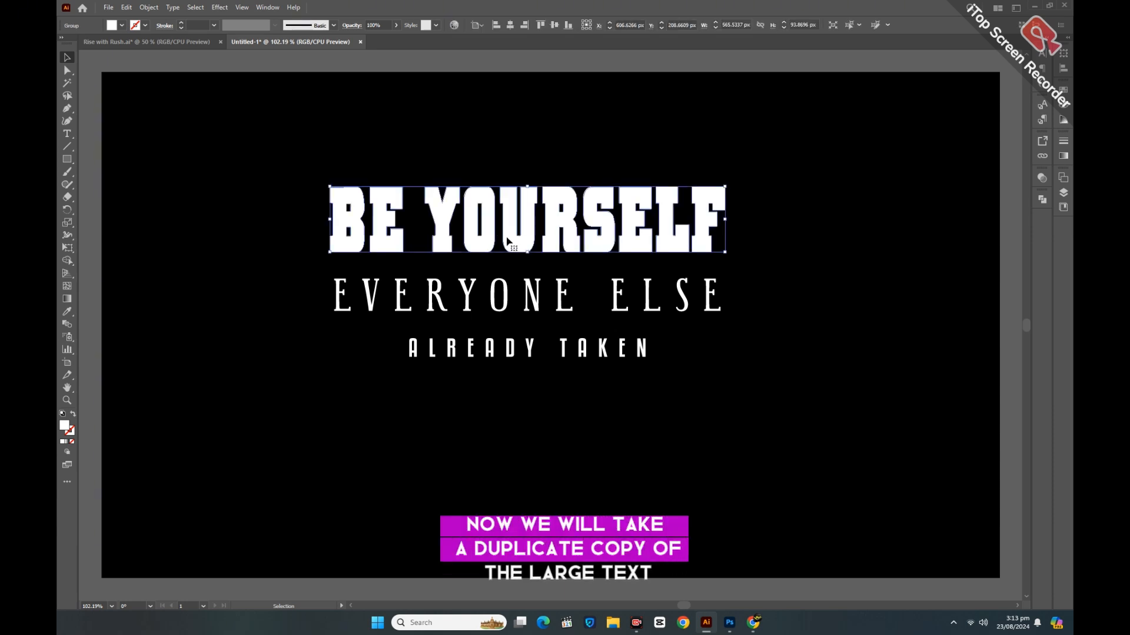
click(127, 8)
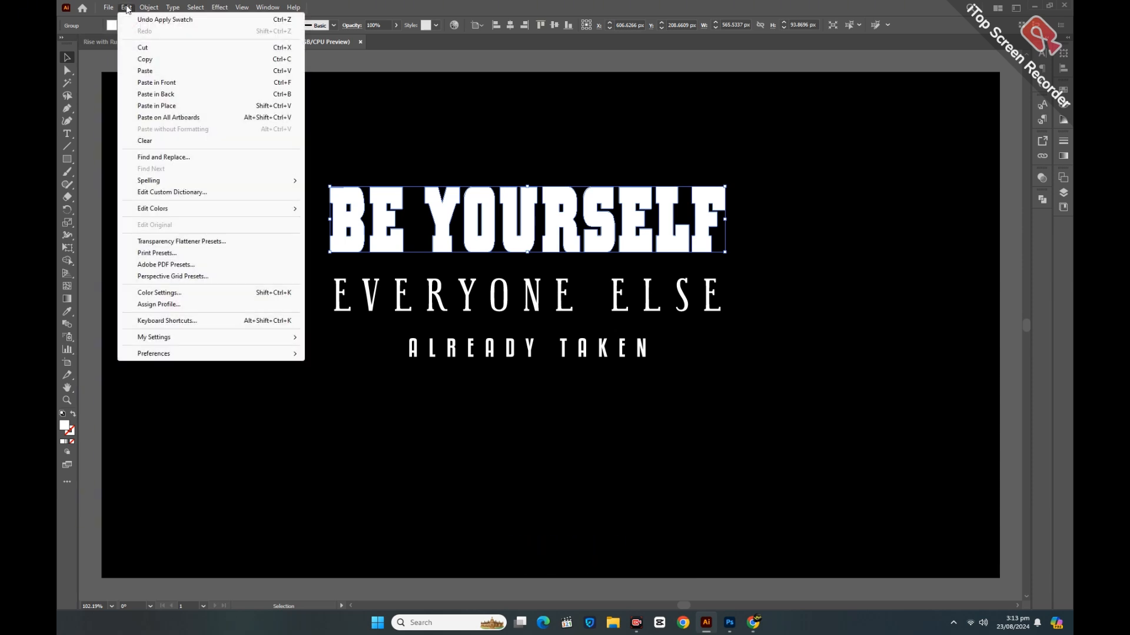
click(148, 62)
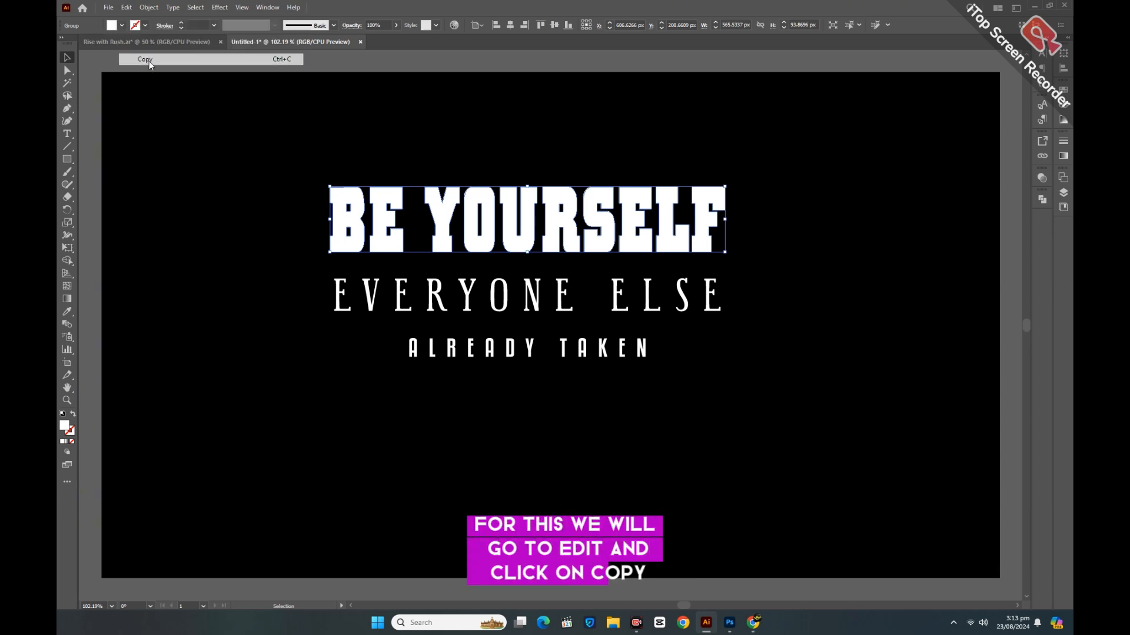
click(127, 8)
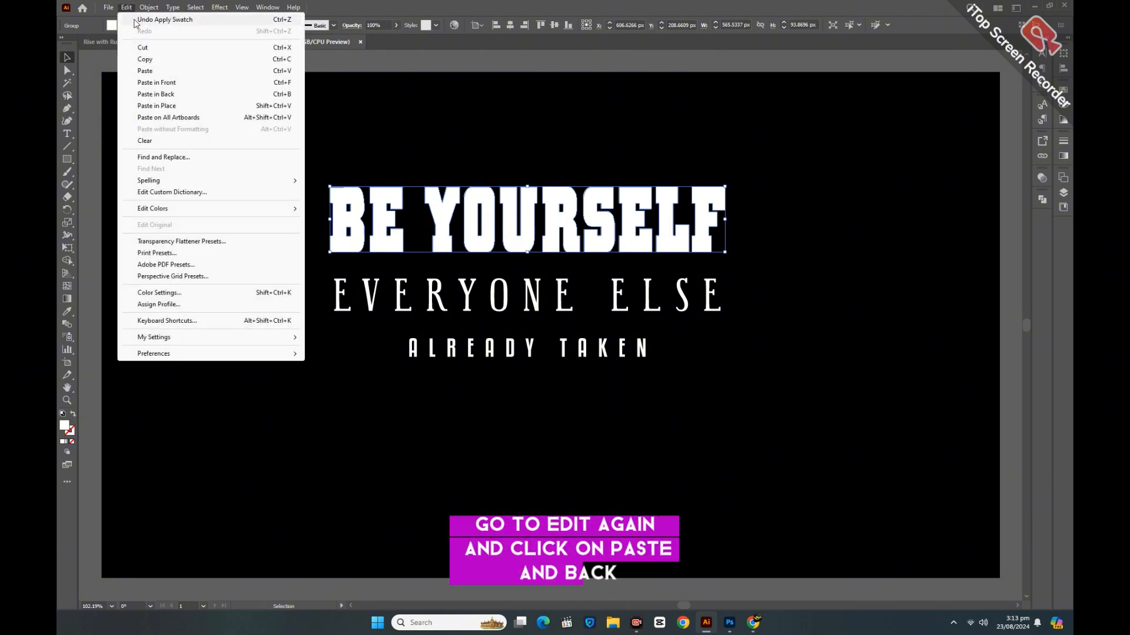
click(156, 94)
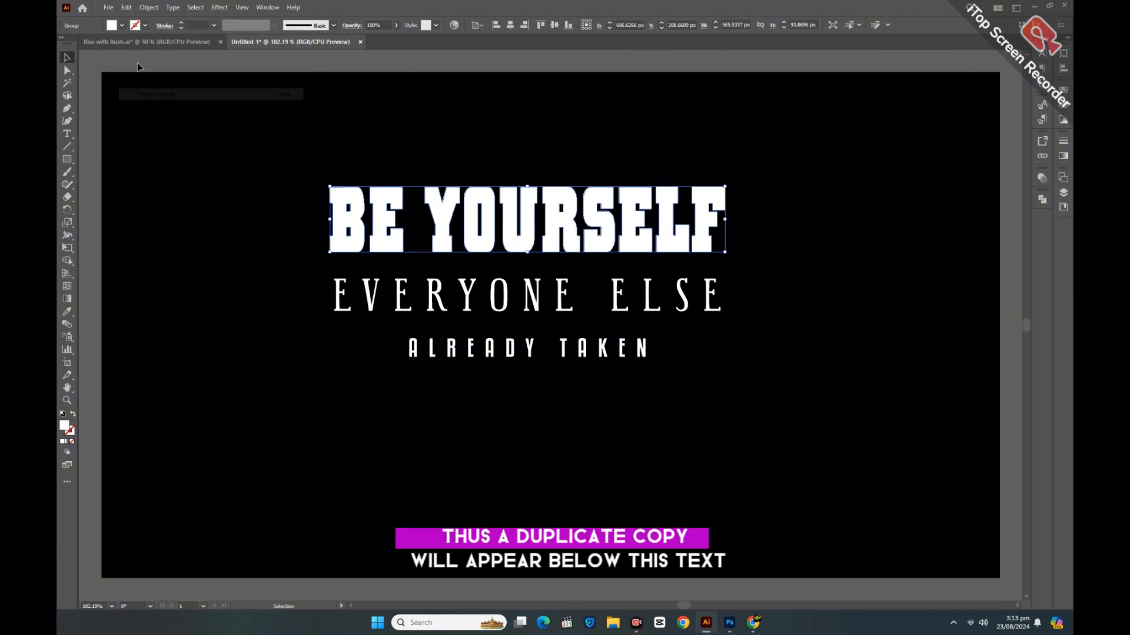
Step: Fill the back copy of BE YOURSELF with RGB Red and nudge it down 11 px as an offset shadow
click(112, 26)
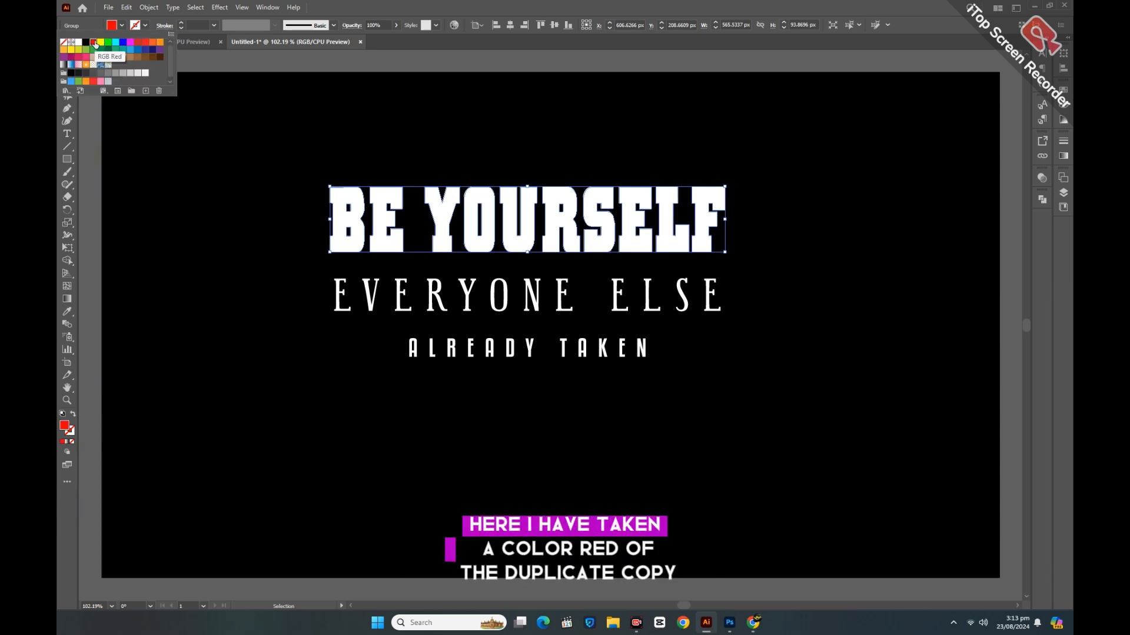
key(Escape)
key(Down)
key(Down)
key(Down)
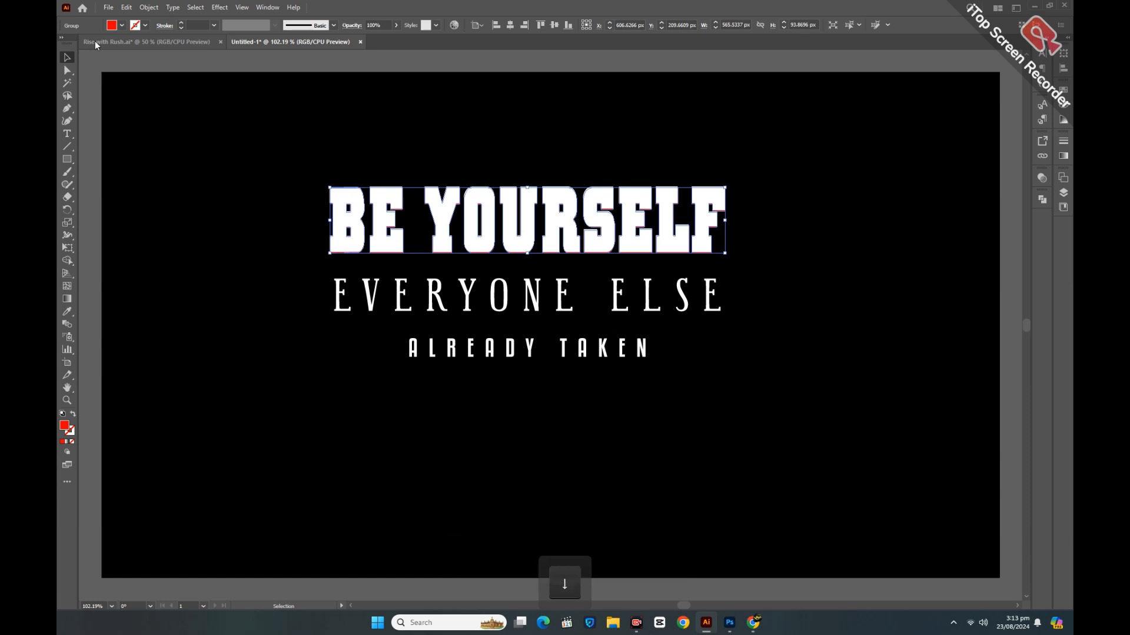
key(Down)
key(Down)
key(Down)
key(Down)
key(Down)
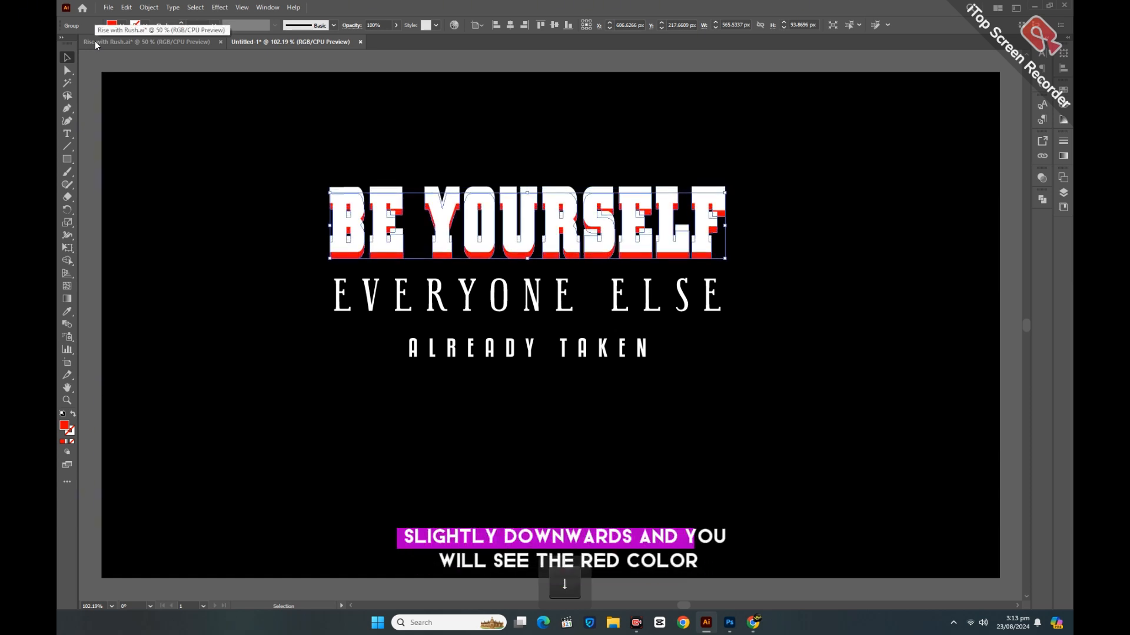
key(Down)
key(Down)
key(Down)
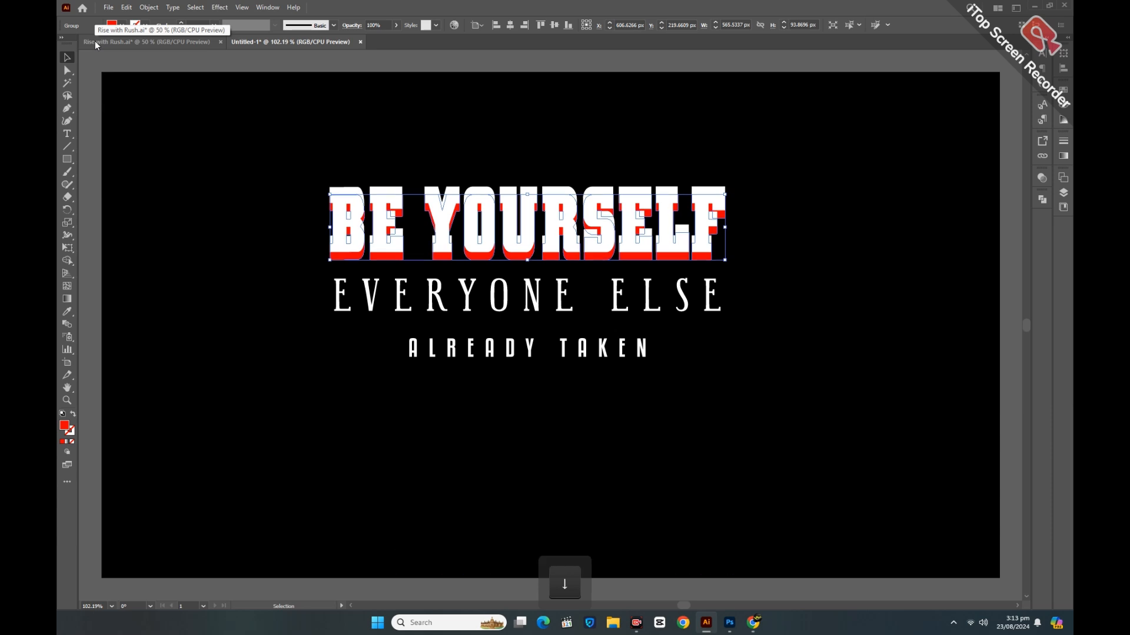
click(205, 302)
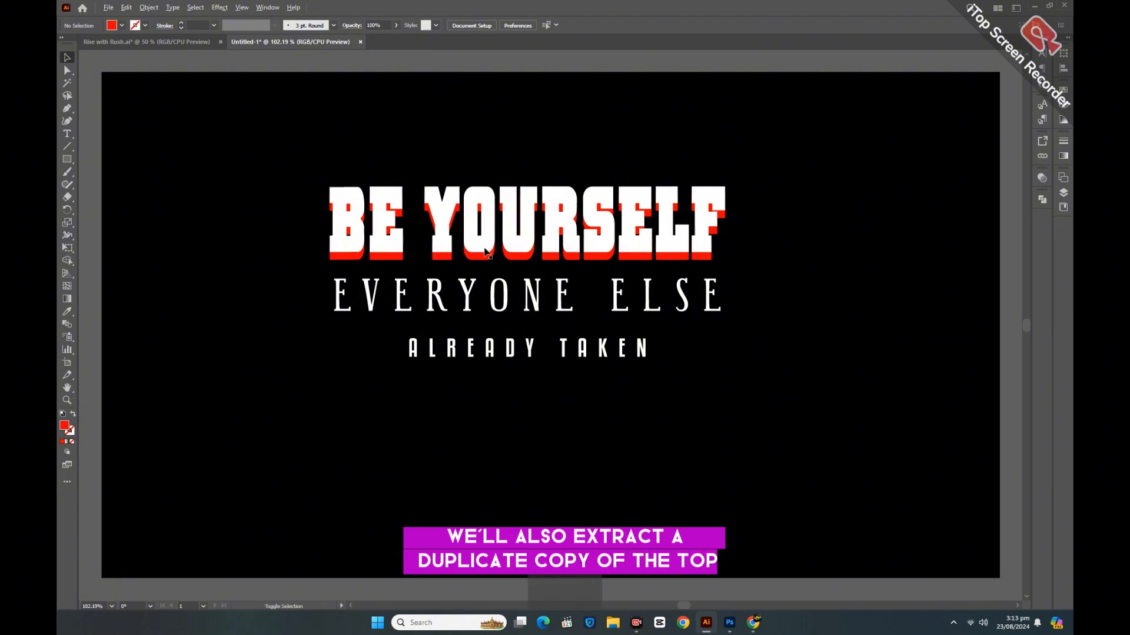
Step: Duplicate the white BE YOURSELF above the original, and make a blend between the original white and red layers
drag(485, 257, 482, 139)
drag(296, 194, 332, 225)
click(152, 8)
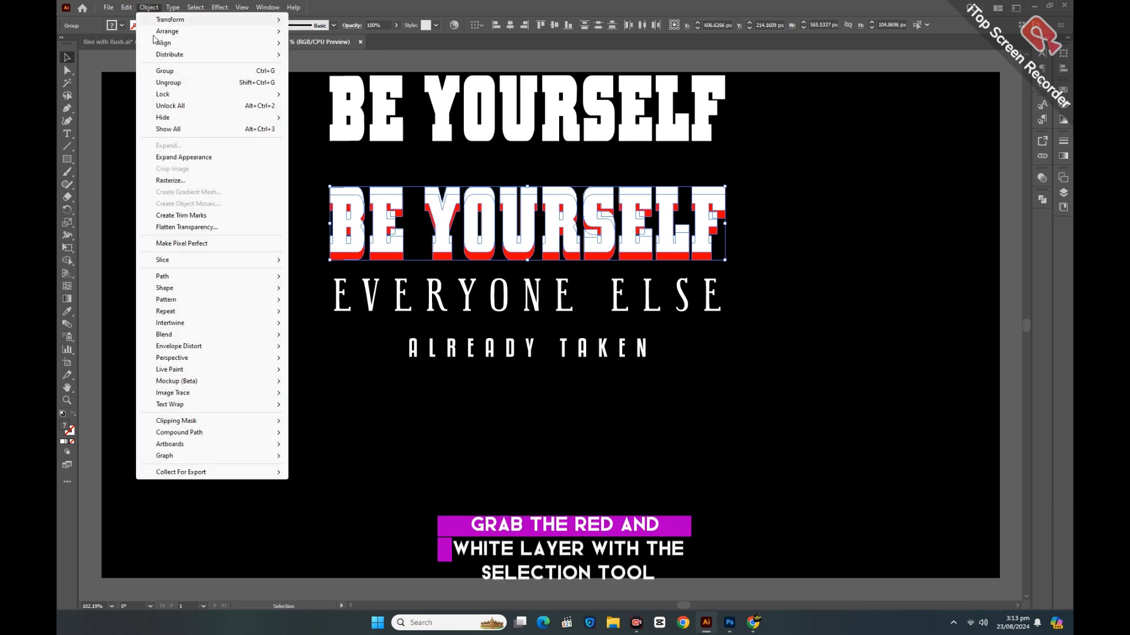
mouse_move(227, 342)
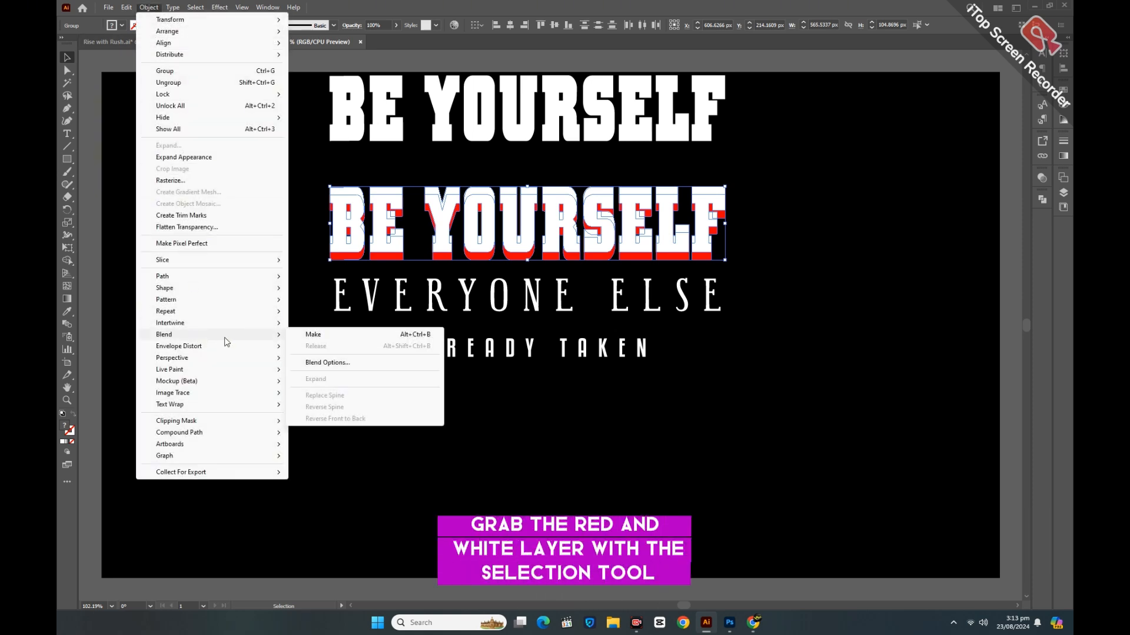
click(314, 335)
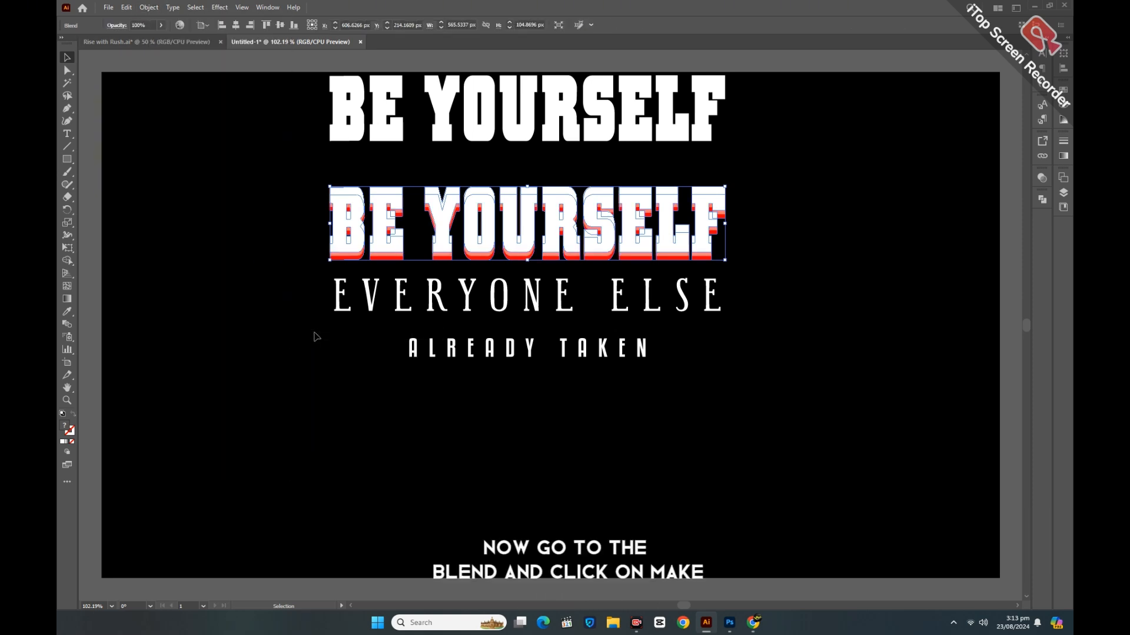
Step: Set the BE YOURSELF blend's spacing to Specified Steps with 250 steps
click(151, 8)
mouse_move(235, 335)
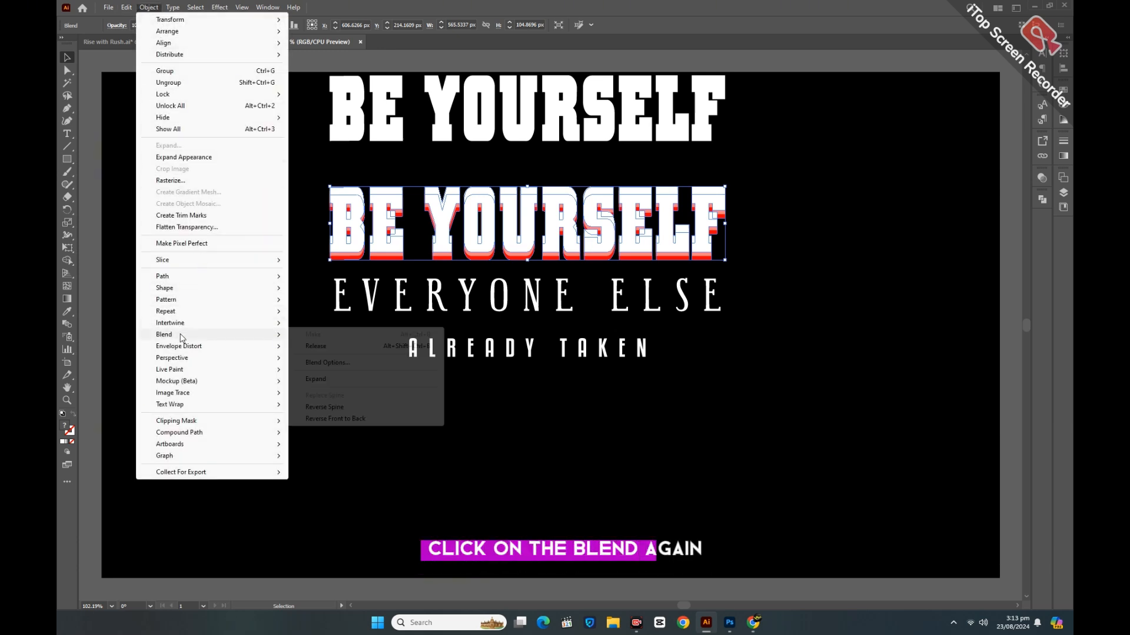
click(334, 365)
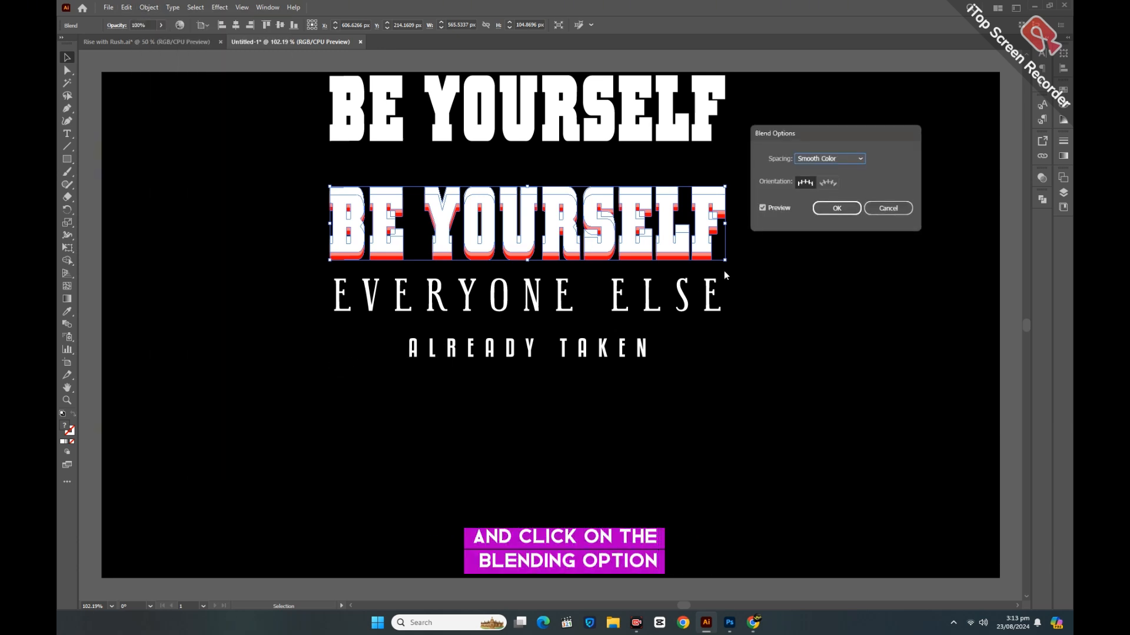
click(823, 156)
click(822, 182)
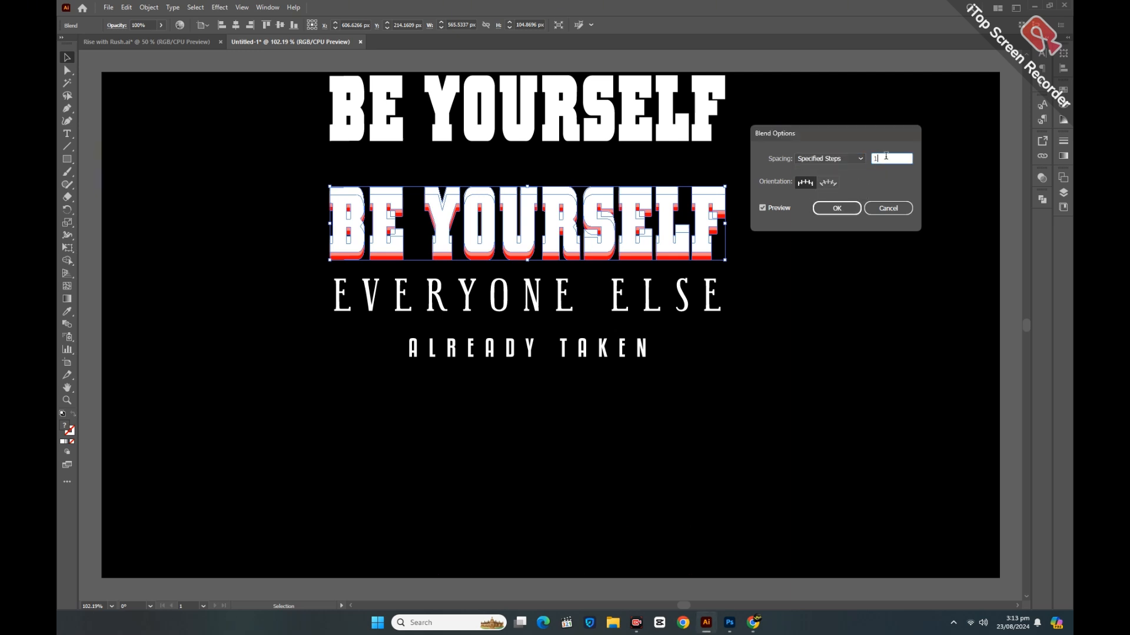
key(shift+Up)
key(shift+Up)
key(shift+Up)
key(shift+Up)
key(shift+Up)
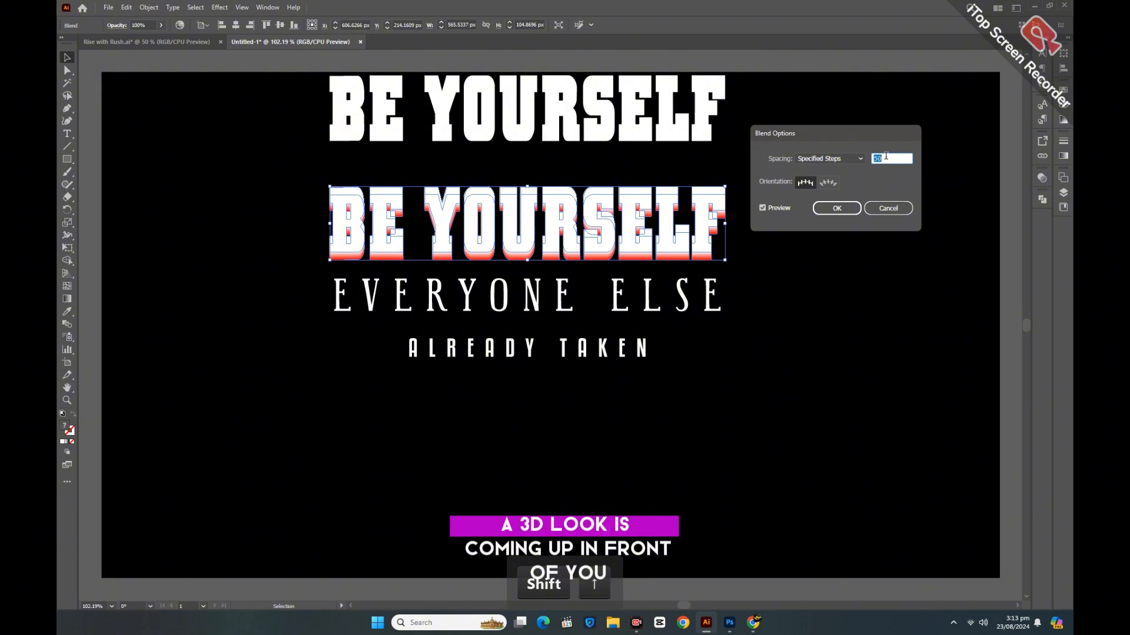
key(shift+Up)
key(shift+Up)
key(shift+Up)
key(shift+Up)
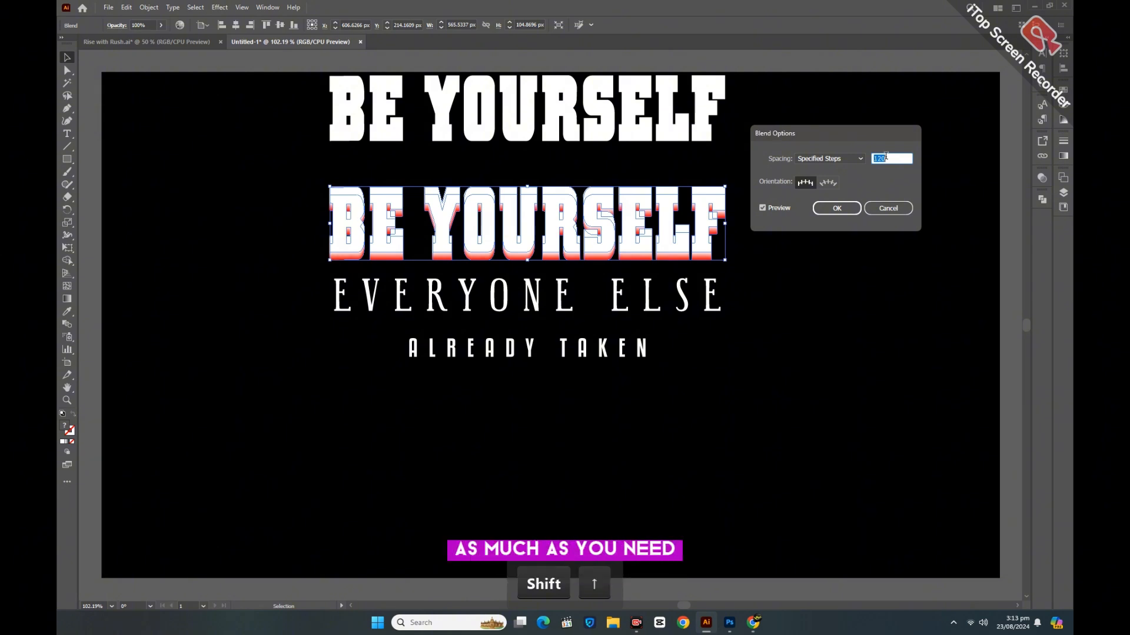
key(shift+Up)
key(shift+Up)
key(shift+Up)
key(shift+Up)
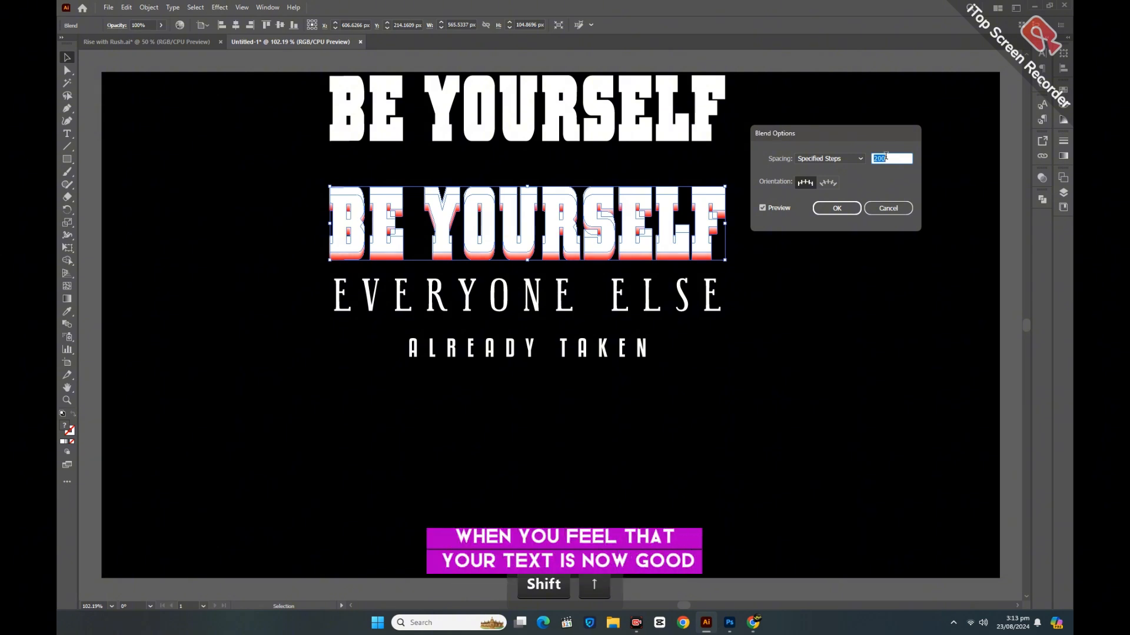
key(shift+Up)
key(shift+Up)
key(shift+Up)
key(shift+Up)
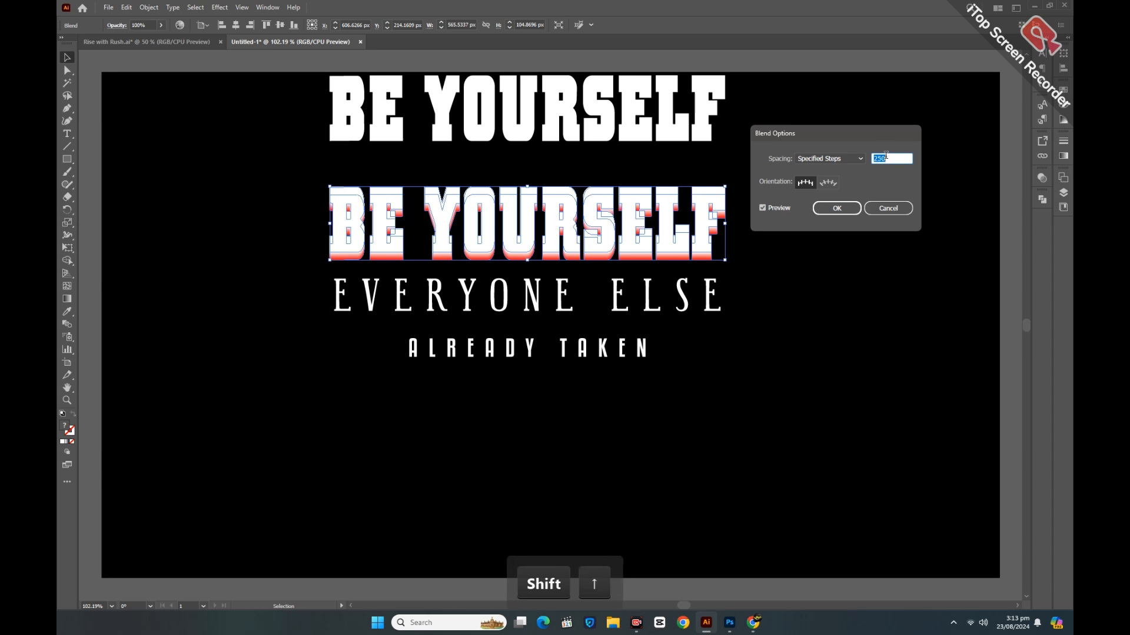
click(843, 208)
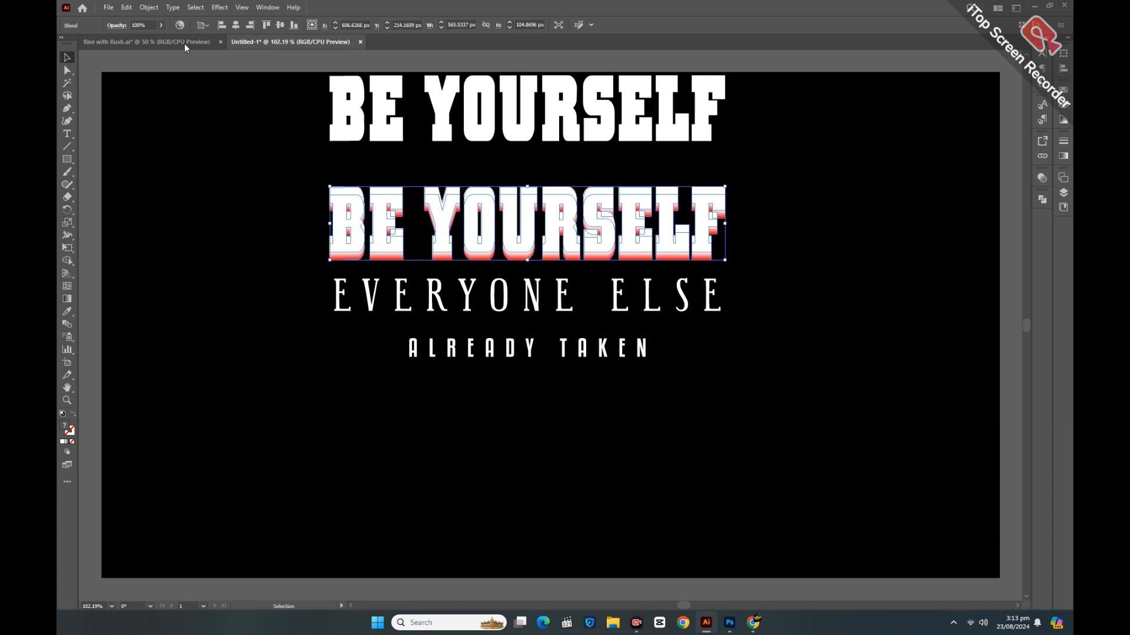
Step: Expand the BE YOURSELF blend fully into shapes and unite them into a single white silhouette with Pathfinder
click(149, 8)
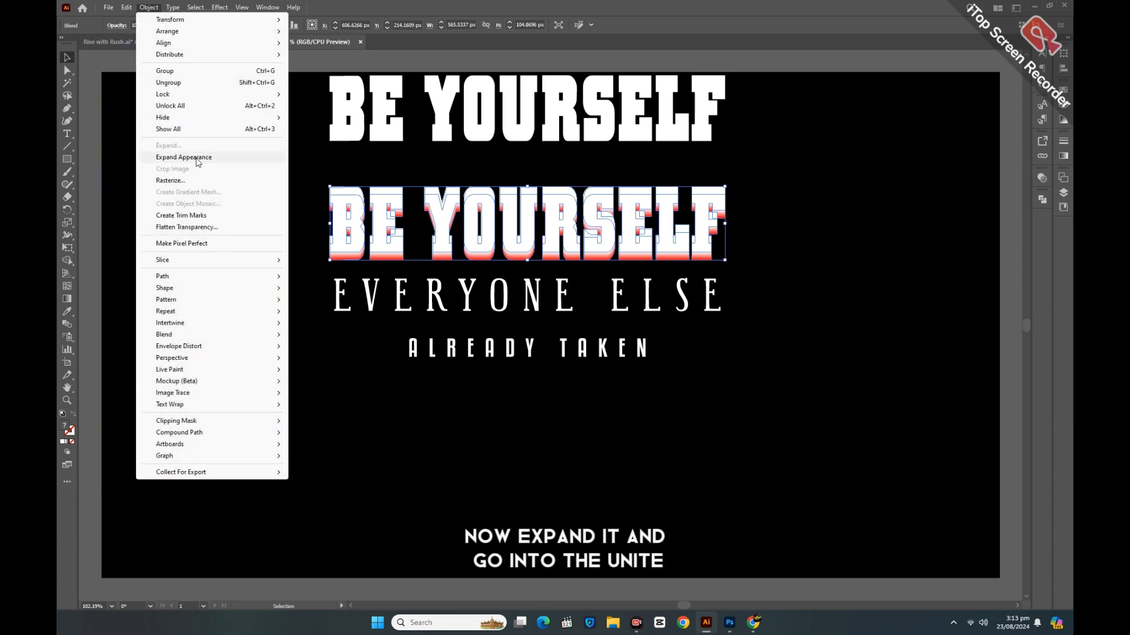
click(197, 162)
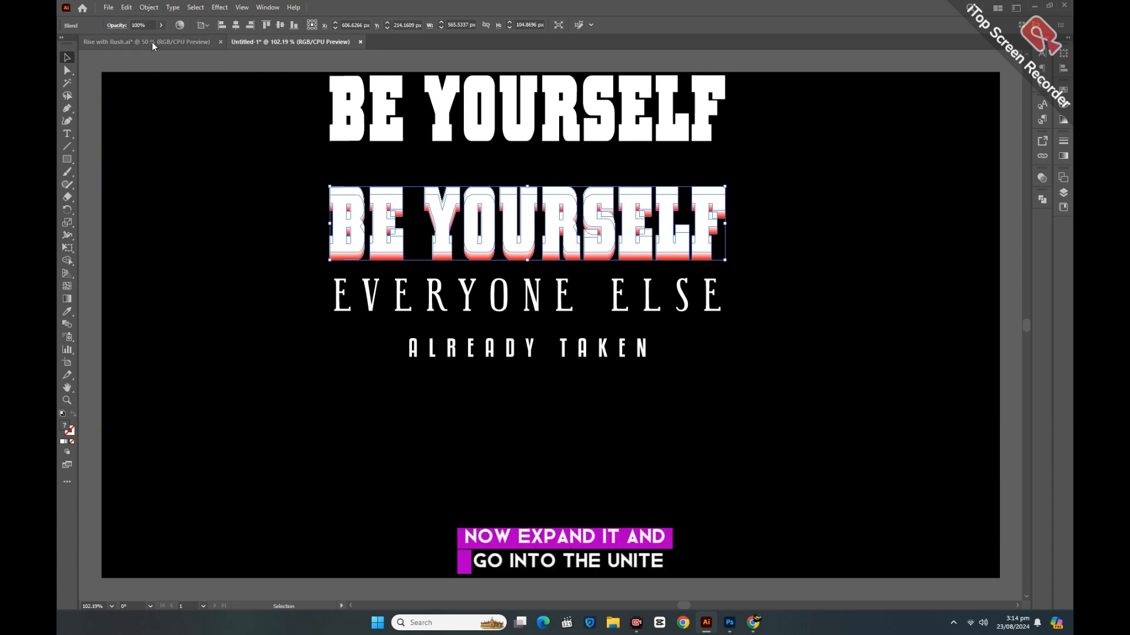
click(148, 7)
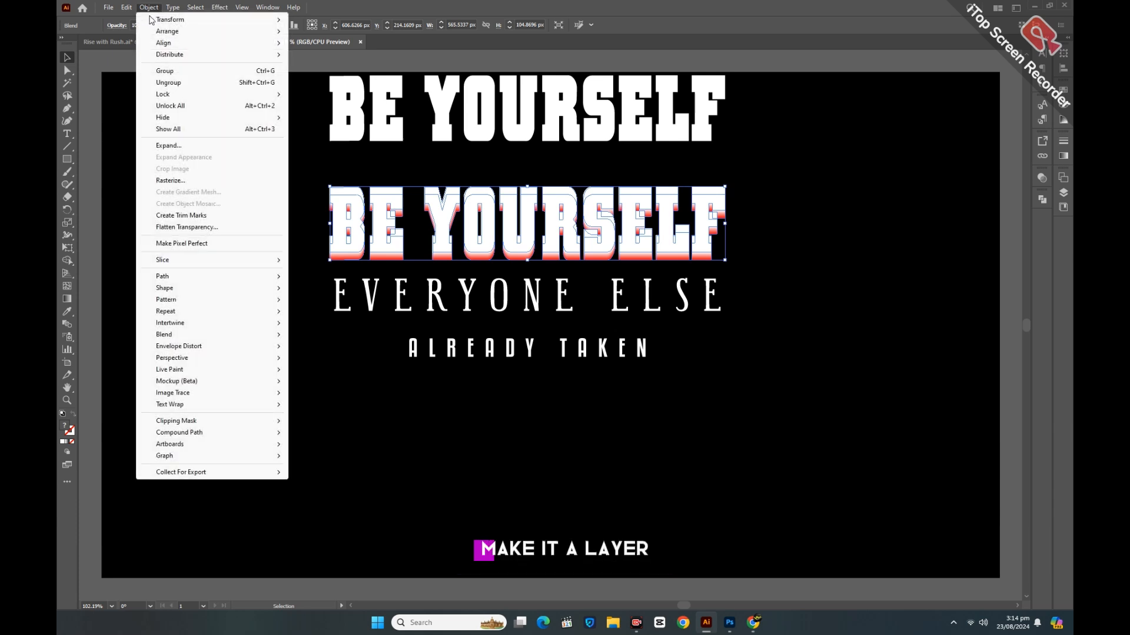
click(169, 145)
click(539, 371)
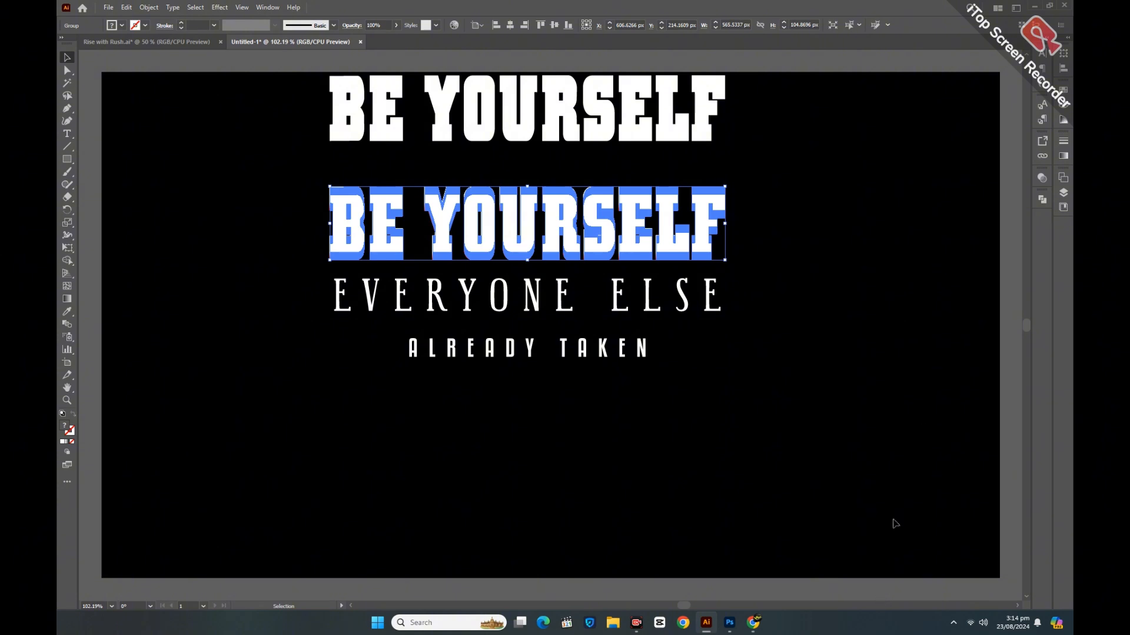
click(1042, 200)
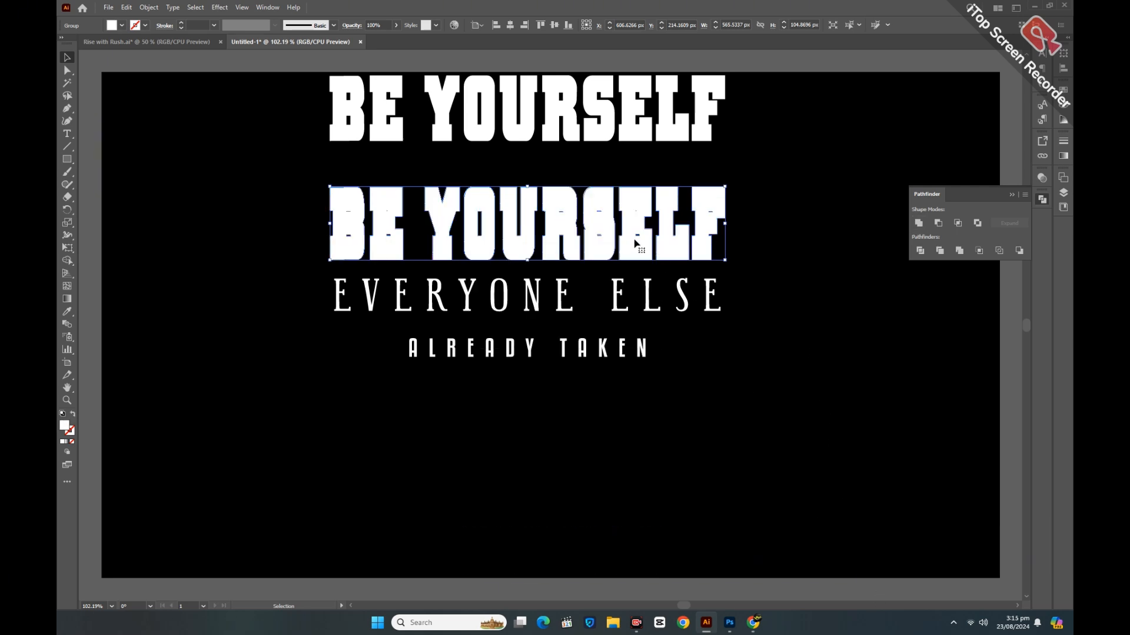
Step: Apply a 4 px Offset Path effect with miter joins to the united BE YOURSELF silhouette and expand its appearance
click(220, 7)
mouse_move(257, 104)
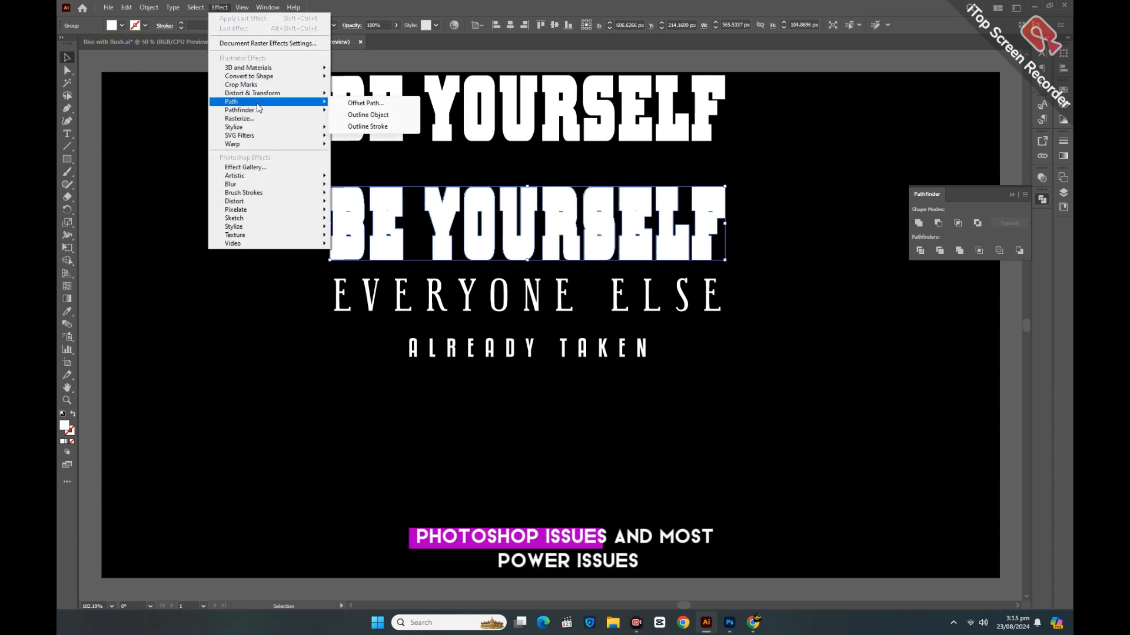
click(365, 104)
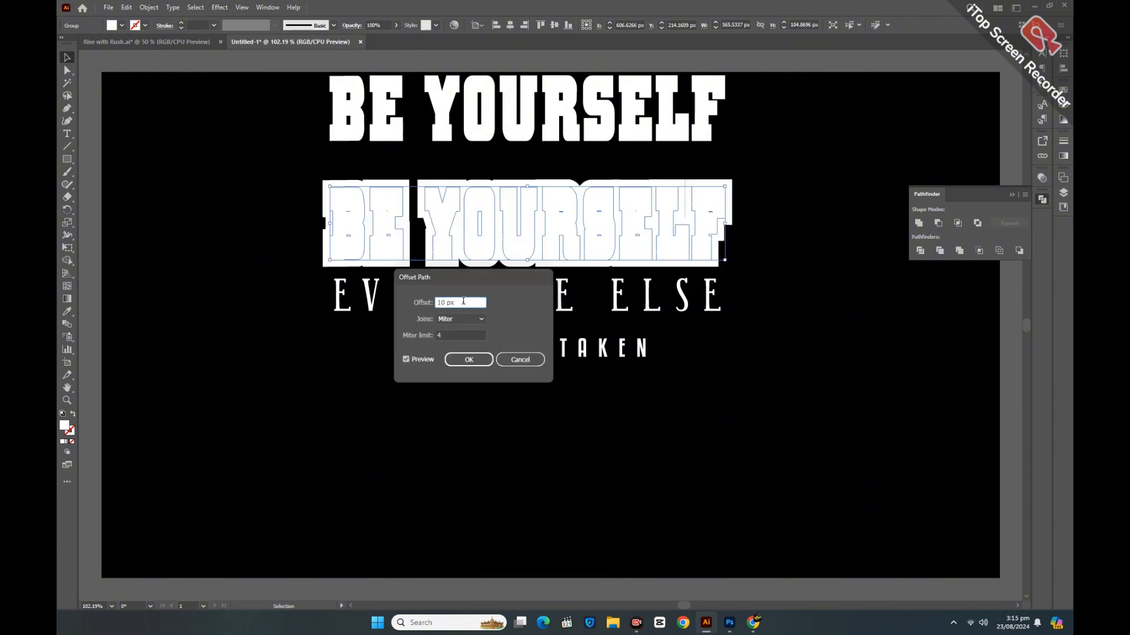
key(Down)
key(Down)
key(Down)
key(Down)
key(Down)
key(Down)
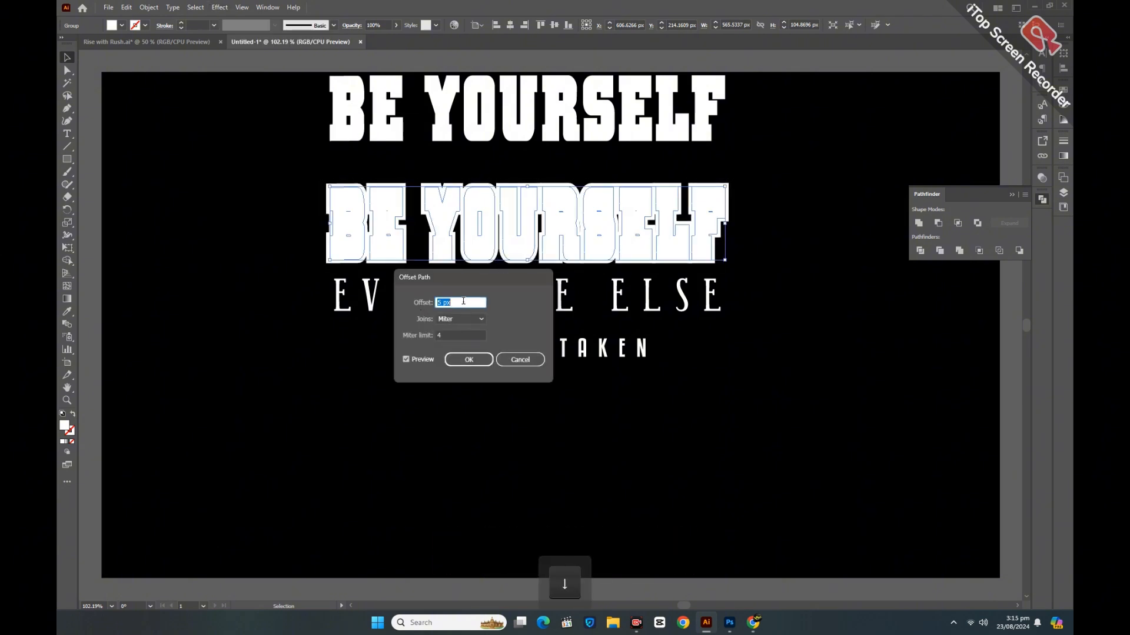
key(Down)
key(Down)
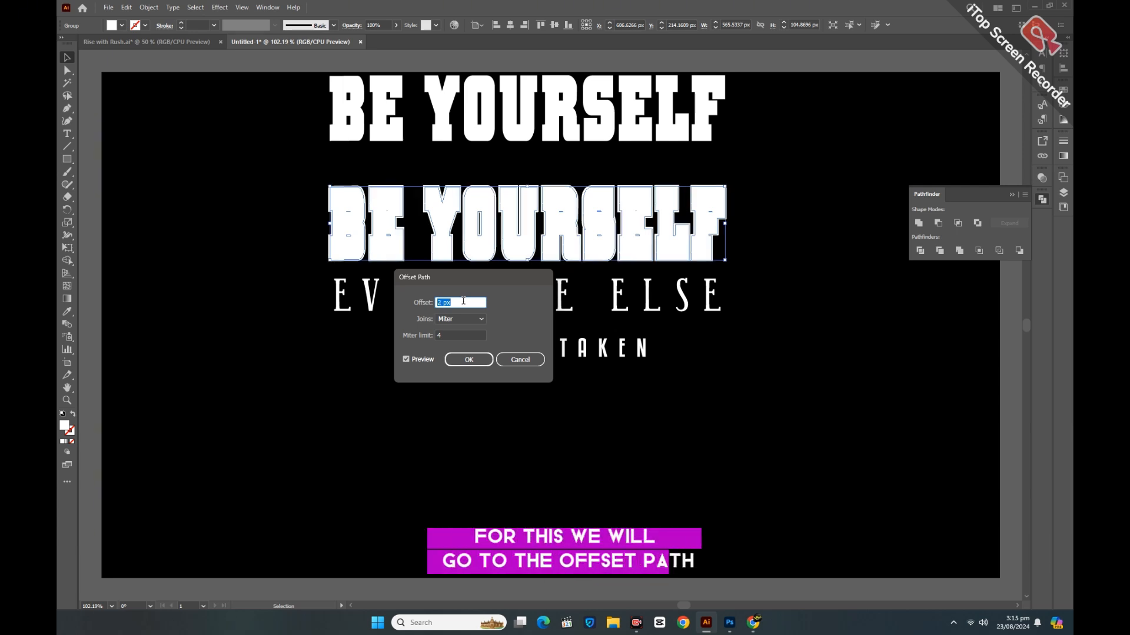
key(Up)
key(Up)
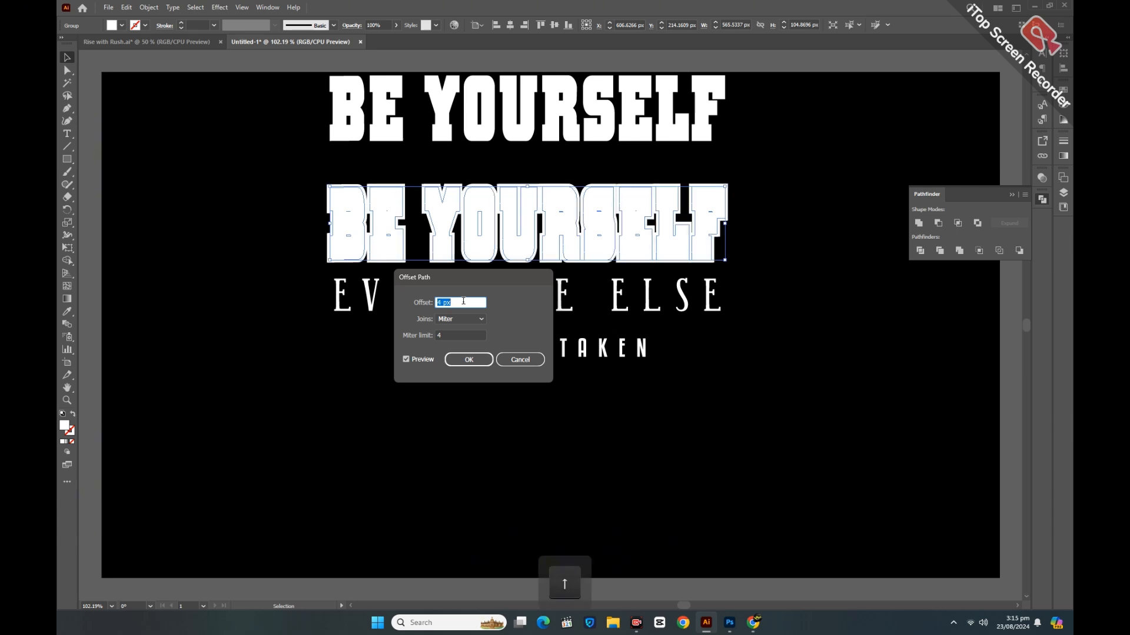
click(468, 359)
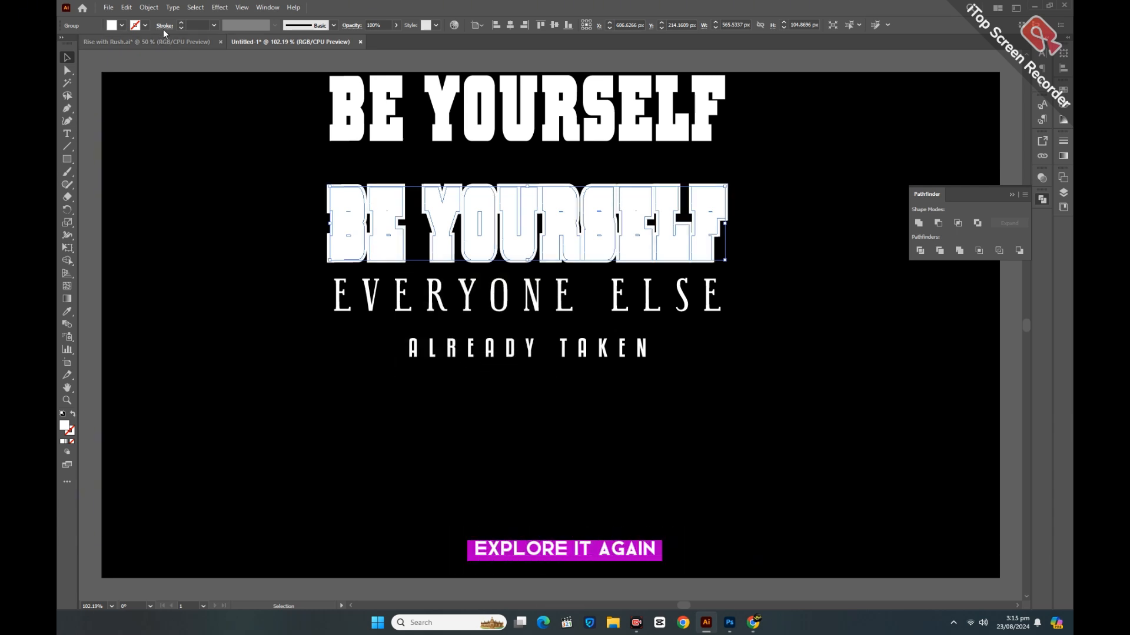
click(149, 7)
click(180, 159)
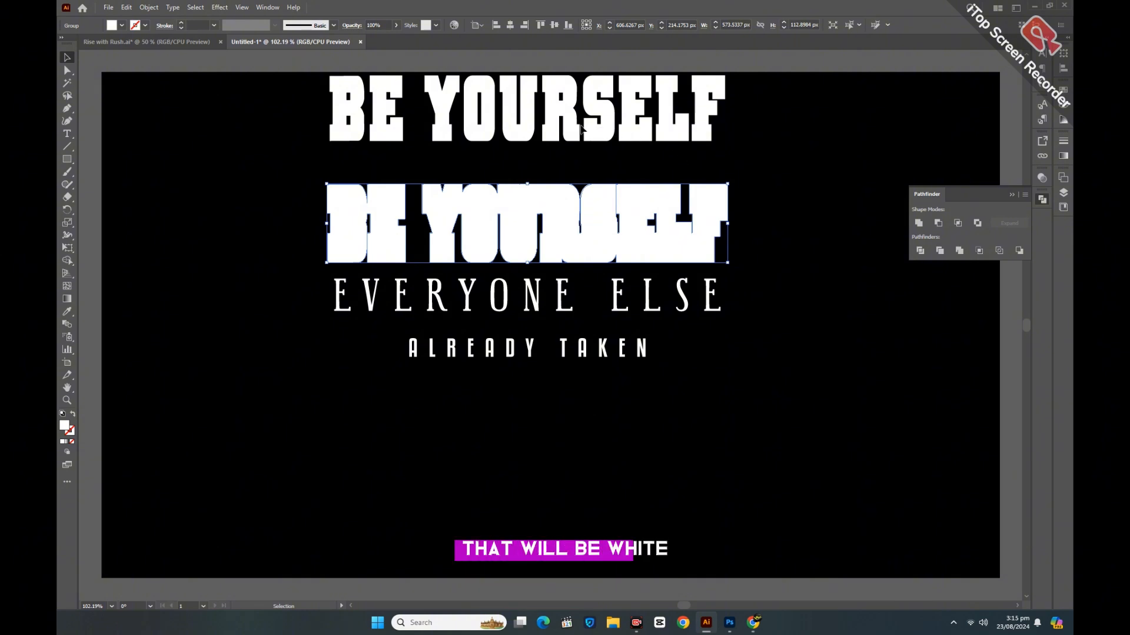
Step: Fill the expanded BE YOURSELF offset silhouette with the Black swatch
click(553, 132)
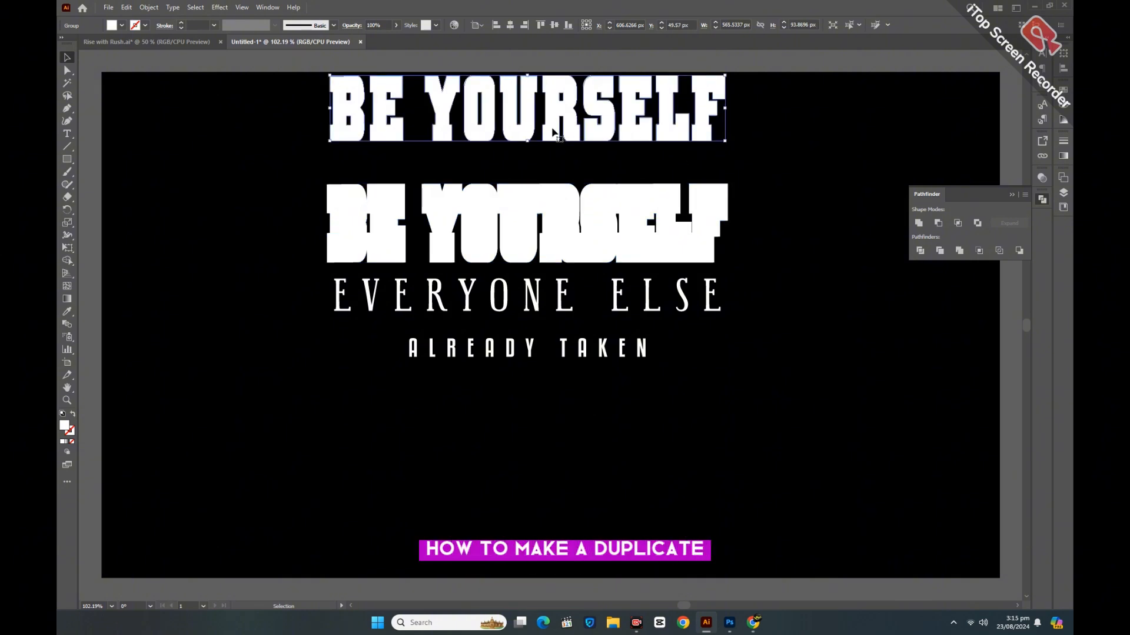
click(398, 215)
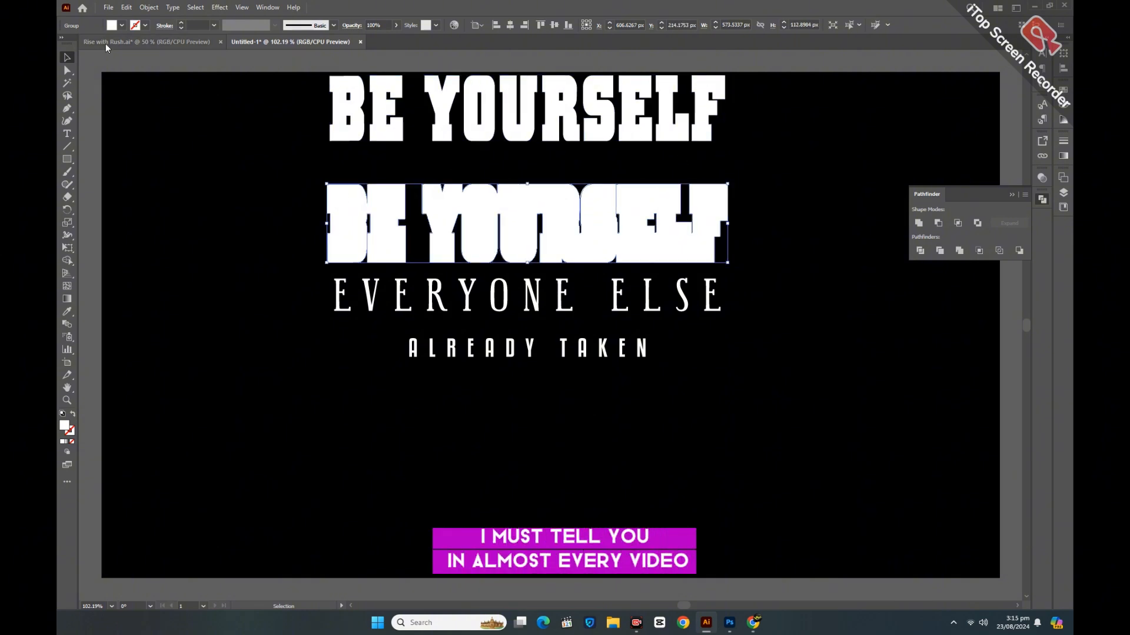
click(114, 28)
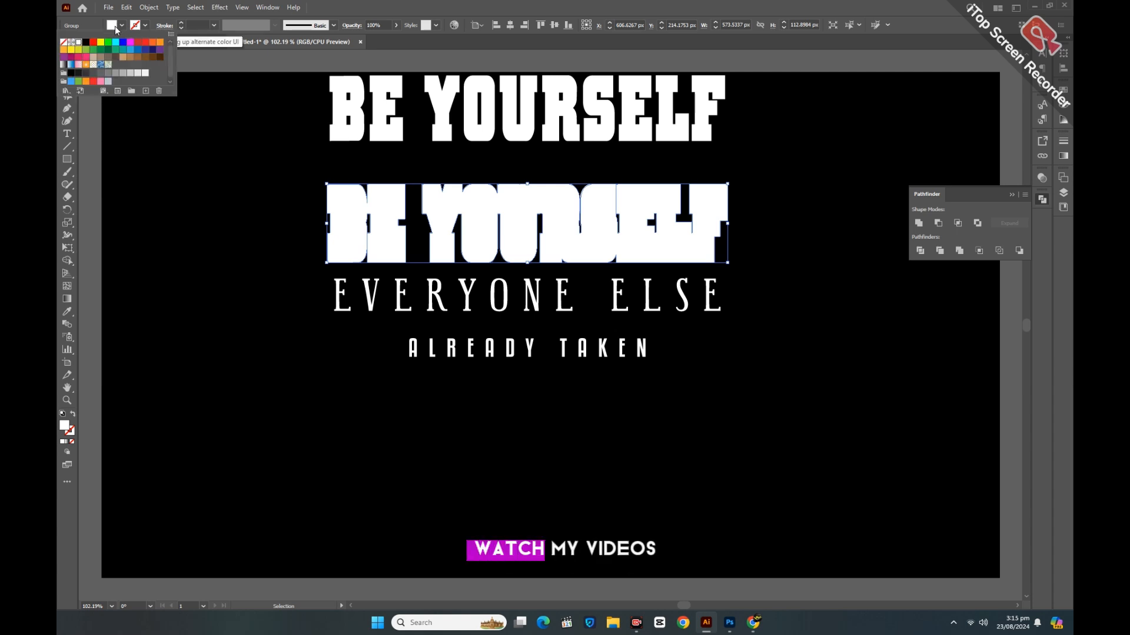
click(86, 48)
key(Escape)
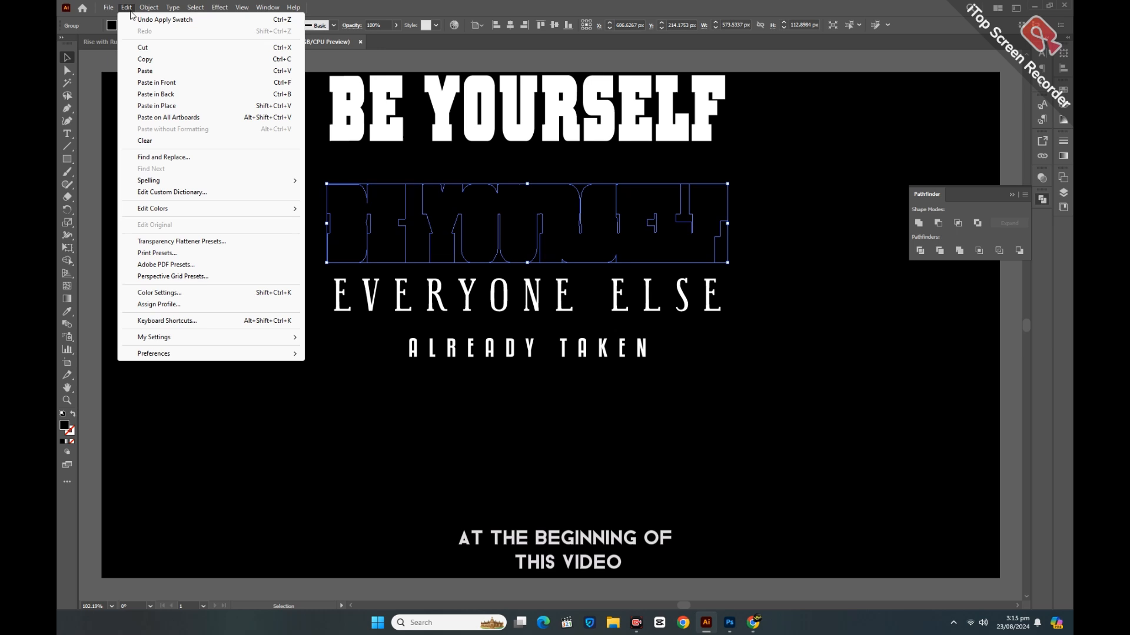
Step: Copy the black silhouette, paste the duplicate in back, and fill the duplicate with White
click(145, 60)
click(127, 7)
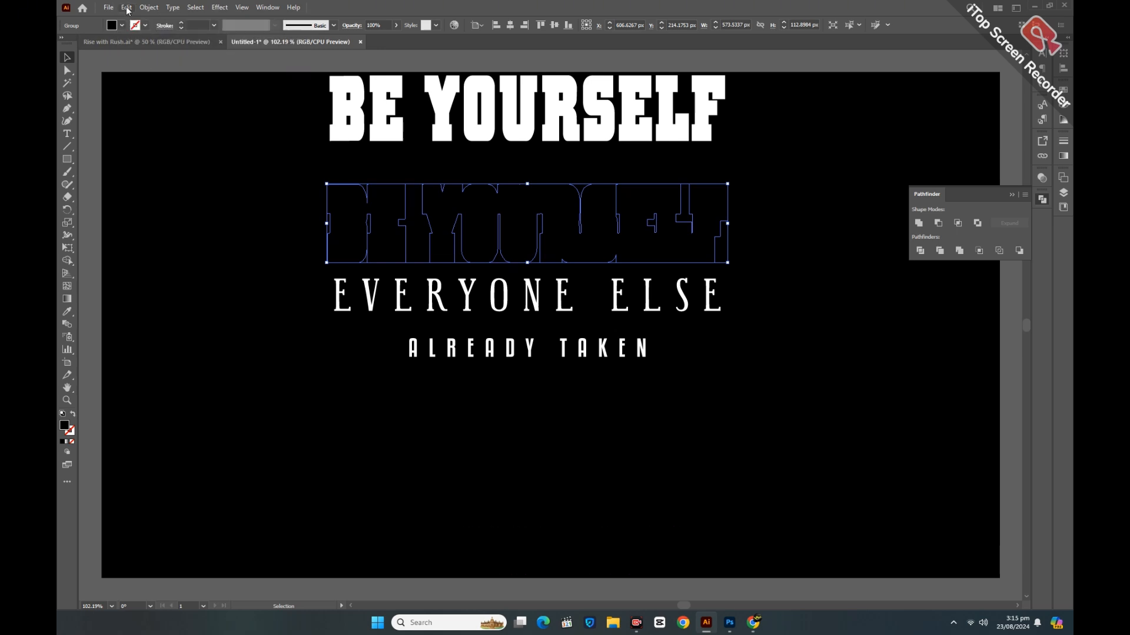
click(159, 94)
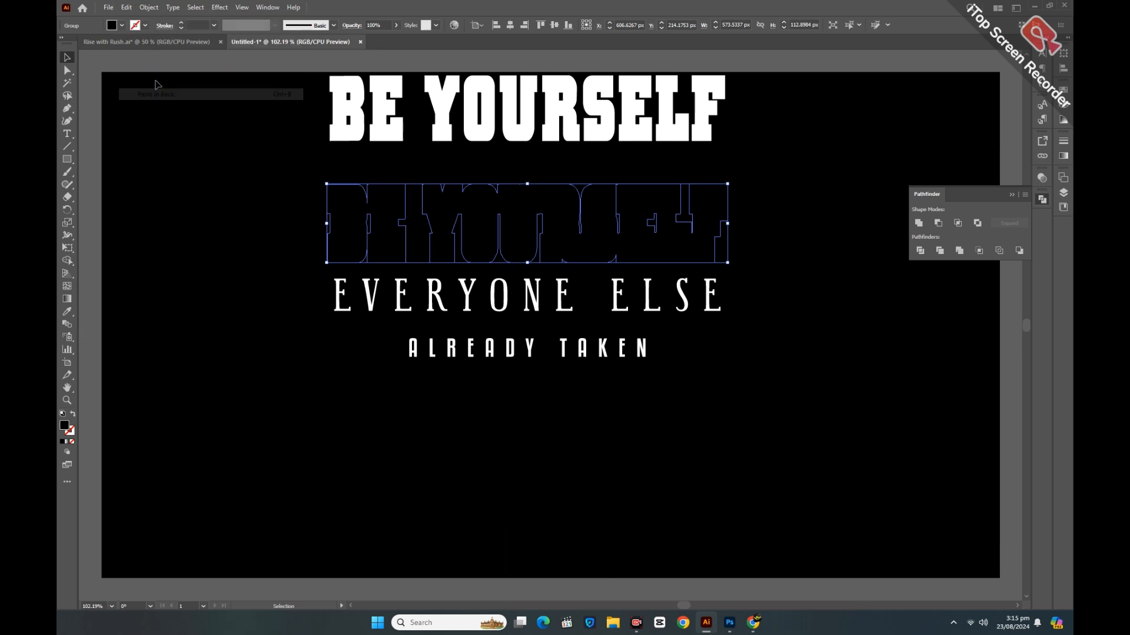
click(118, 26)
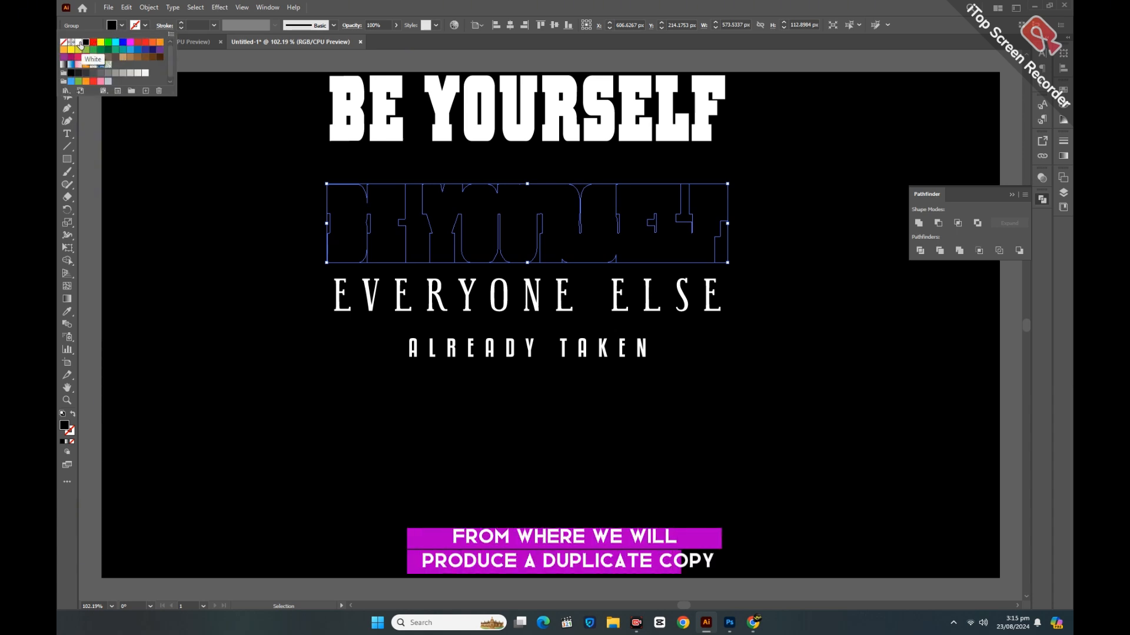
click(219, 8)
Step: Apply a 4 px Offset Path effect with miter joins to the white back copy and expand its appearance
click(220, 7)
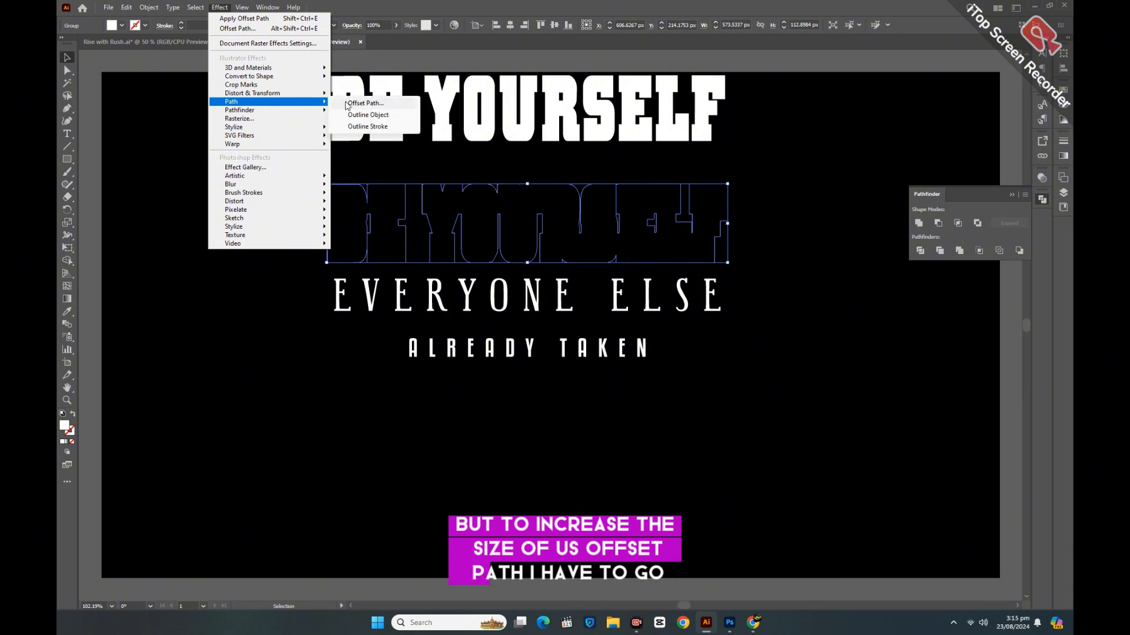
click(355, 104)
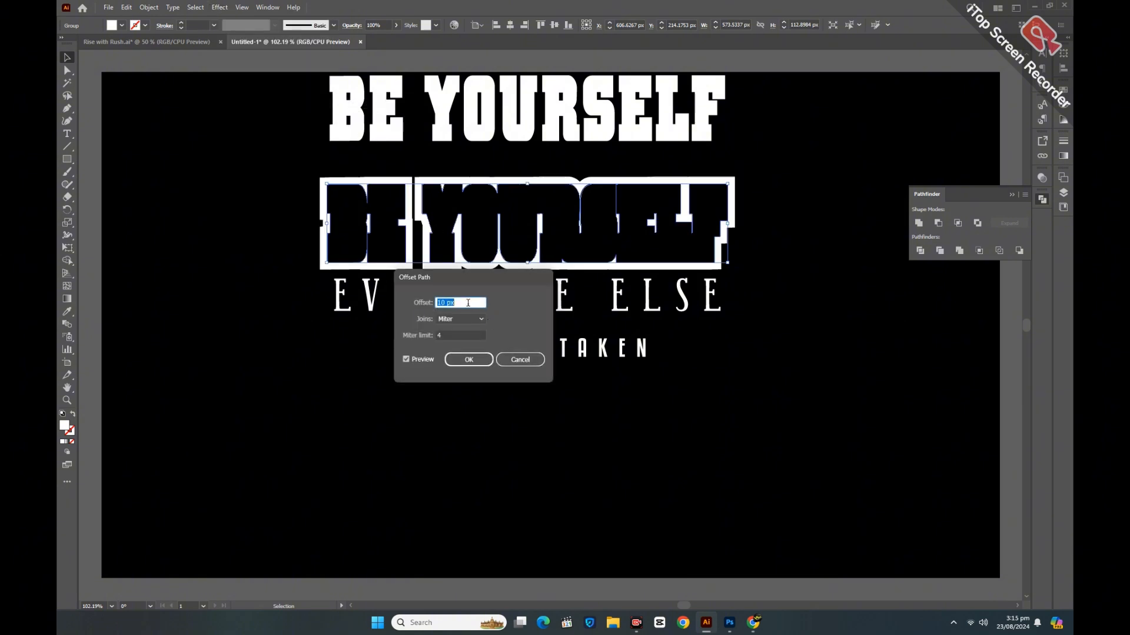
key(Down)
key(Down)
key(Down)
key(Down)
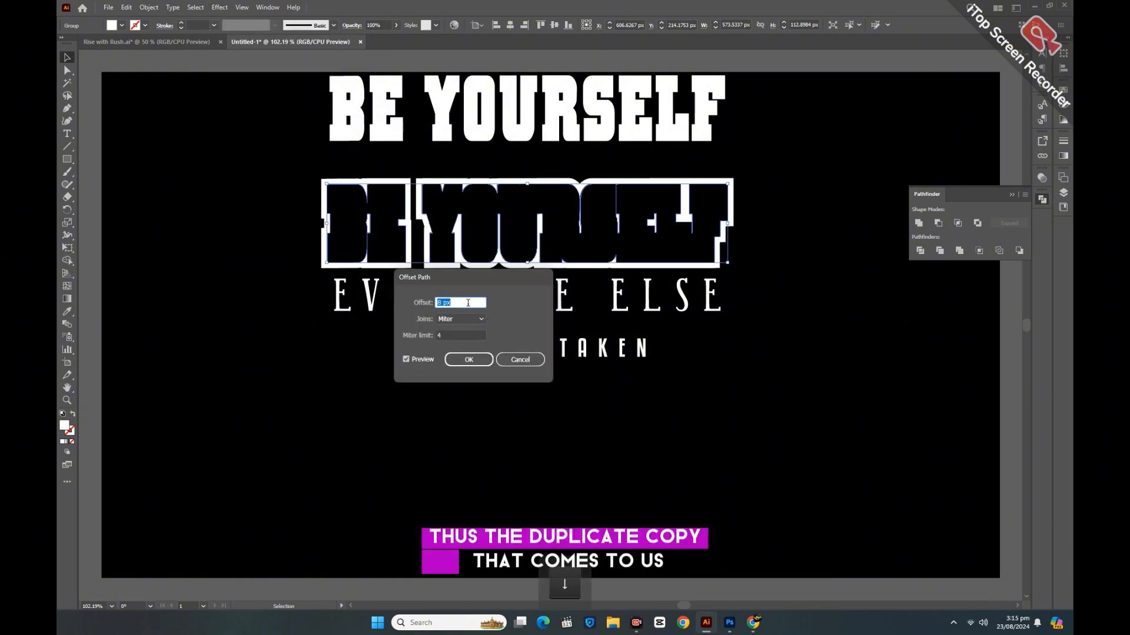
key(Down)
key(Down)
key(Down)
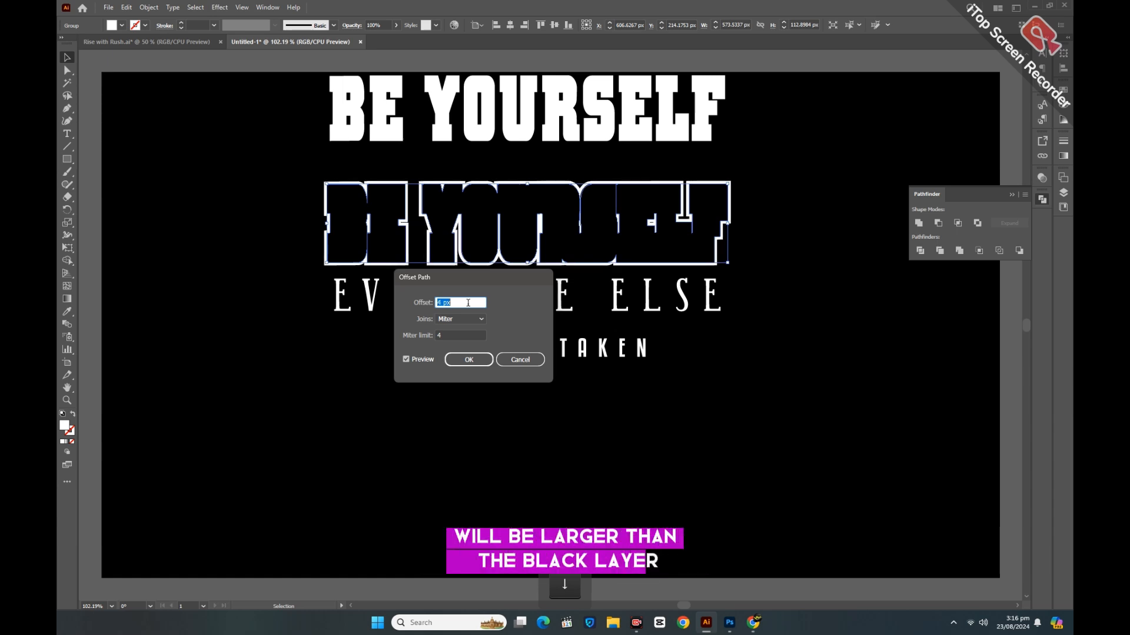
key(Up)
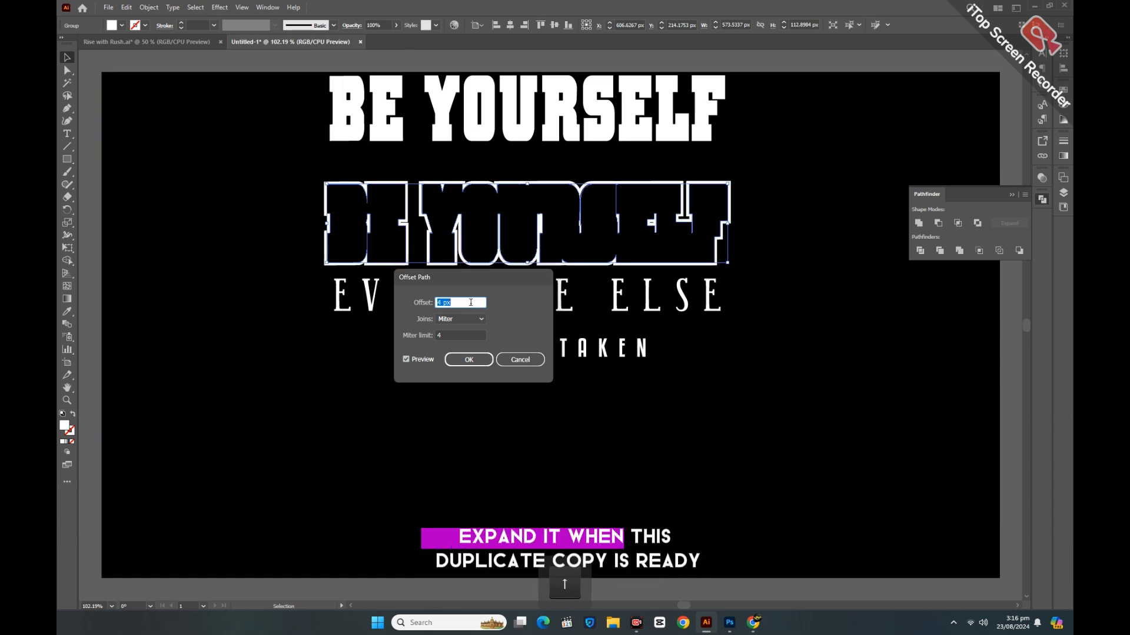
click(475, 363)
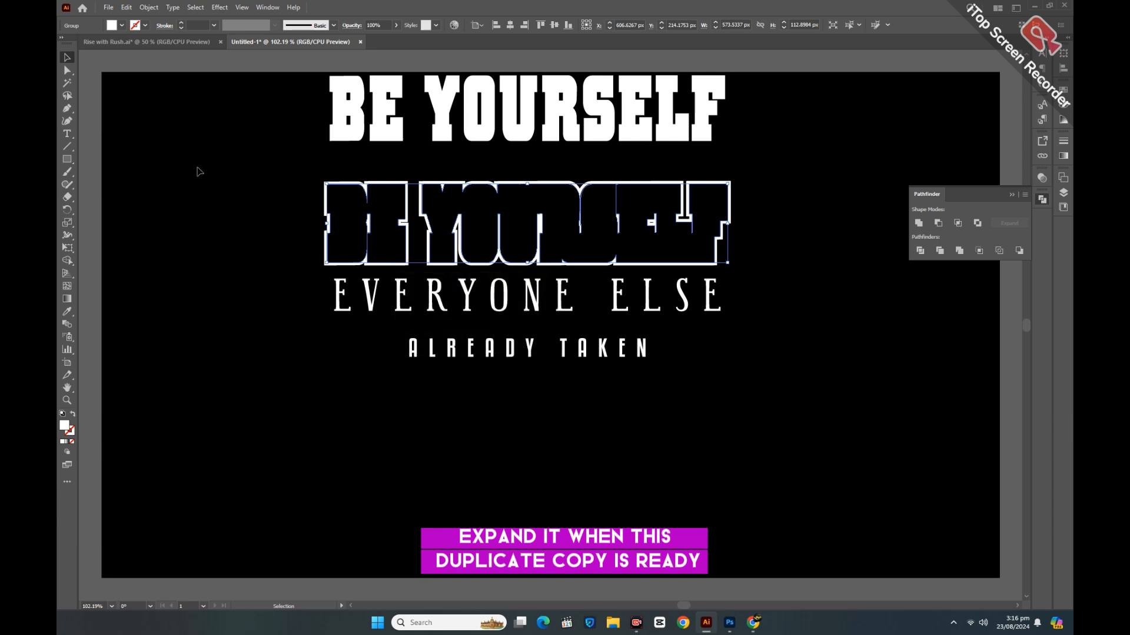
click(148, 7)
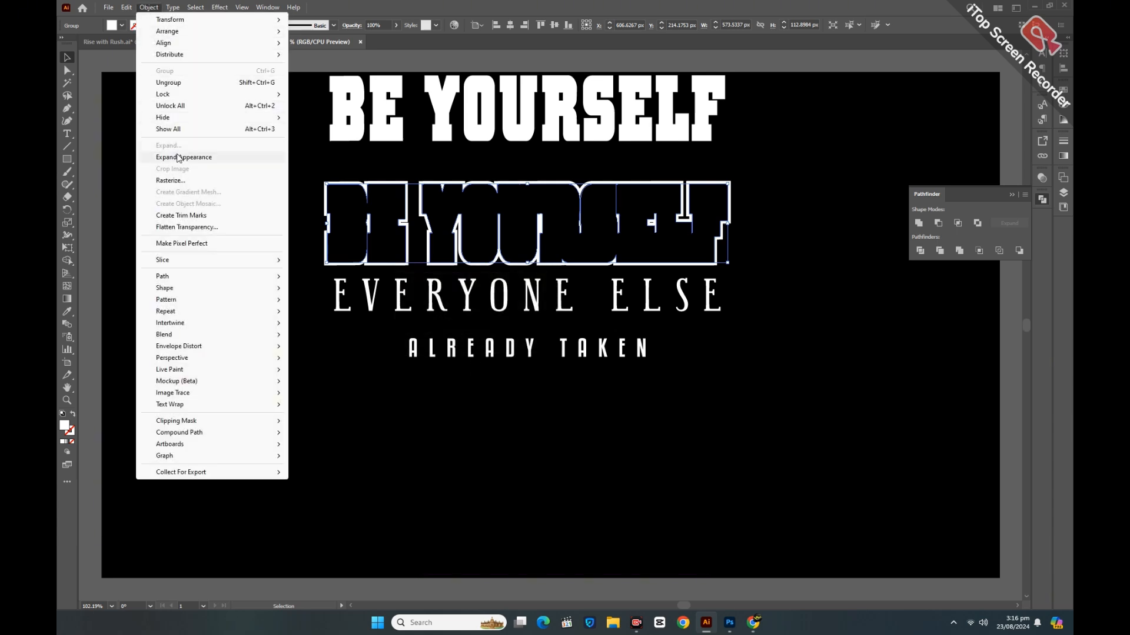
click(178, 157)
click(148, 7)
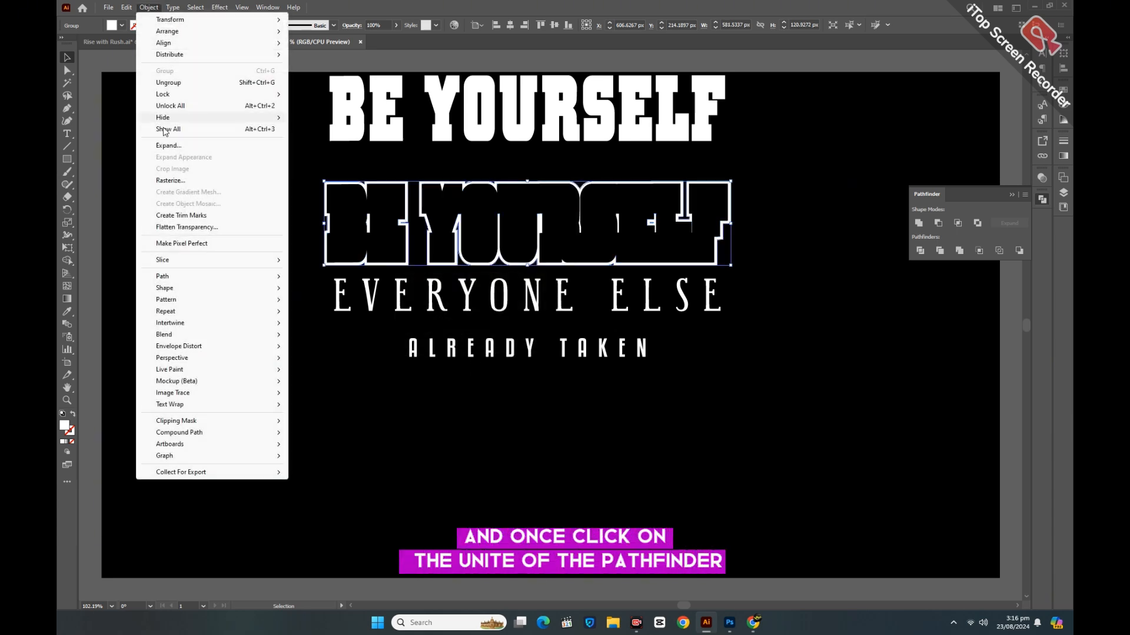
Step: Expand the white back silhouette and move the white BE YOURSELF lettering down over the outlines, nudging it 1 px down and left
click(165, 147)
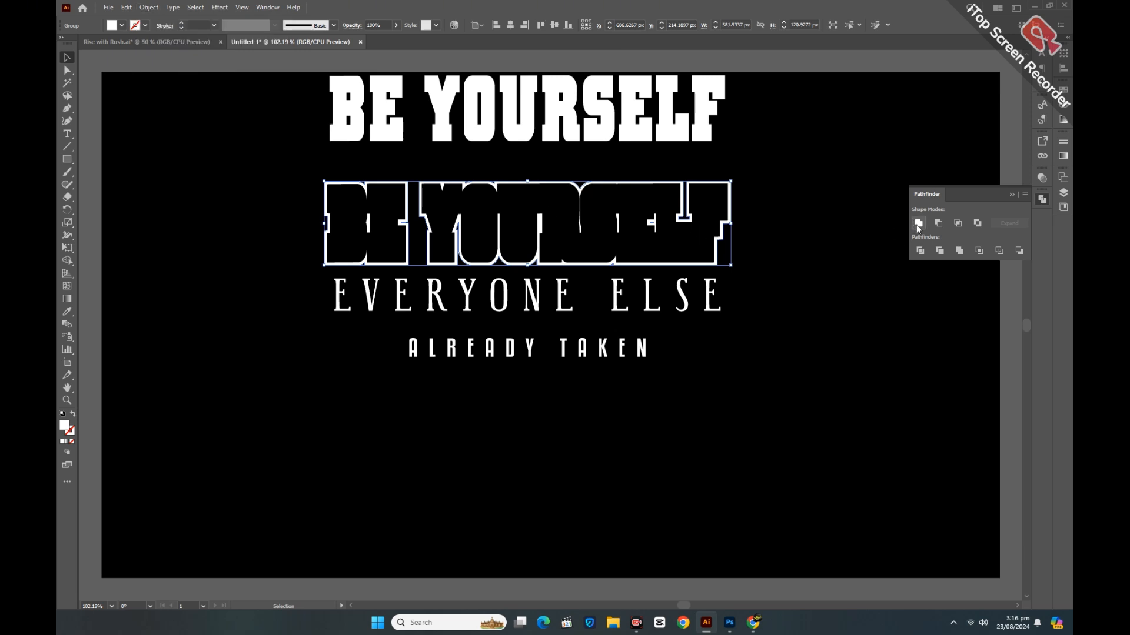
drag(637, 138, 637, 246)
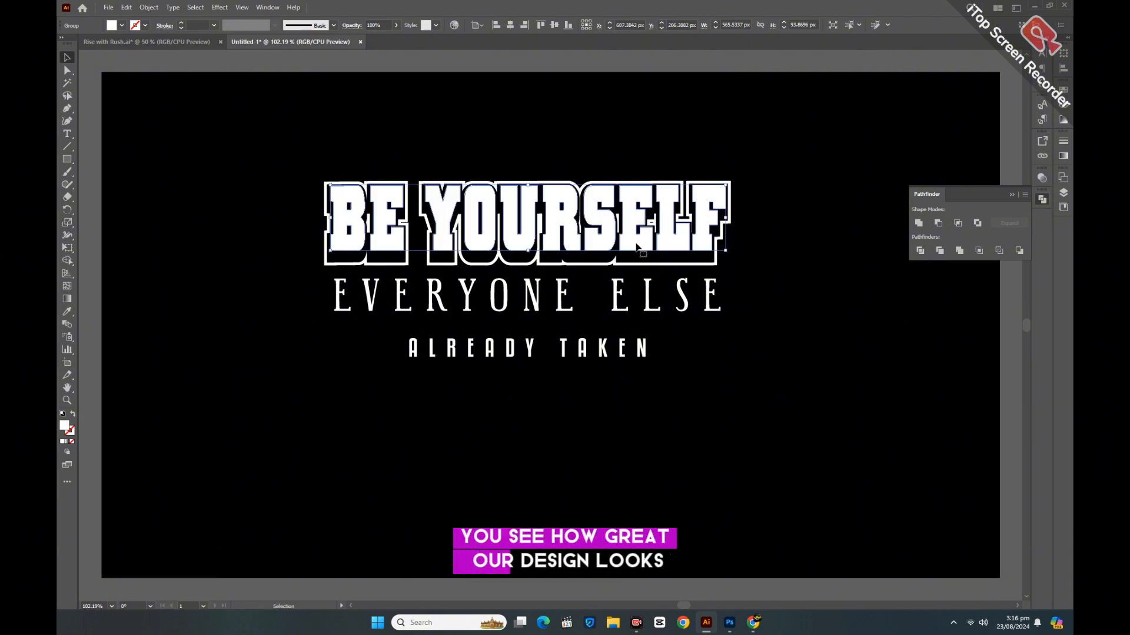
key(Down)
key(Left)
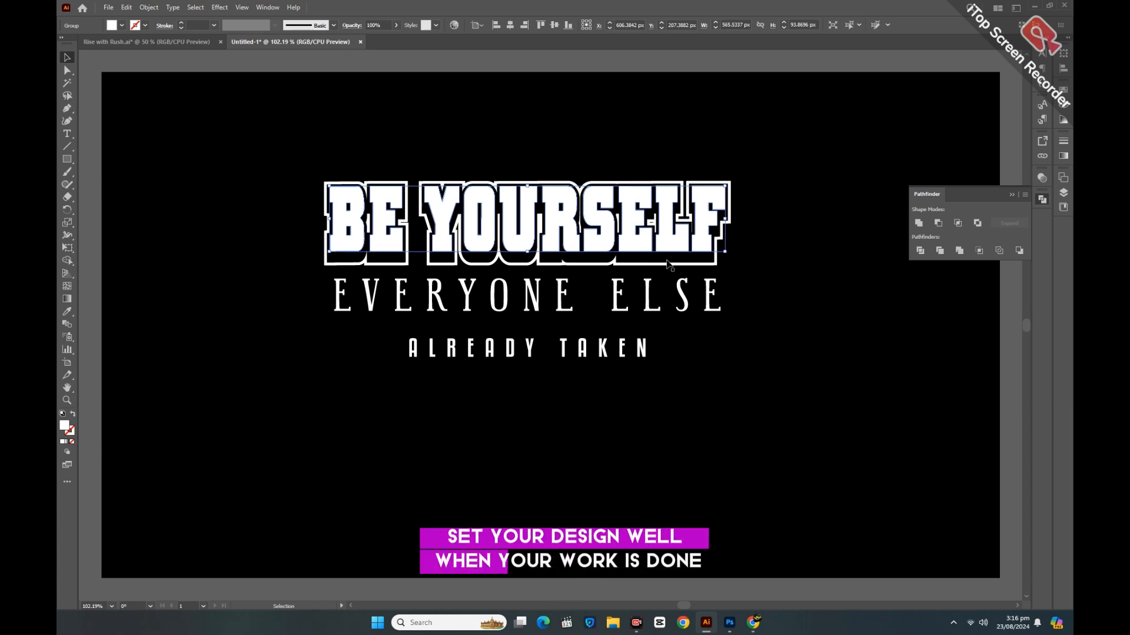
Step: Select the white BE YOURSELF lettering together with its black and white silhouettes and align them to their horizontal centre
click(503, 156)
drag(302, 166, 777, 232)
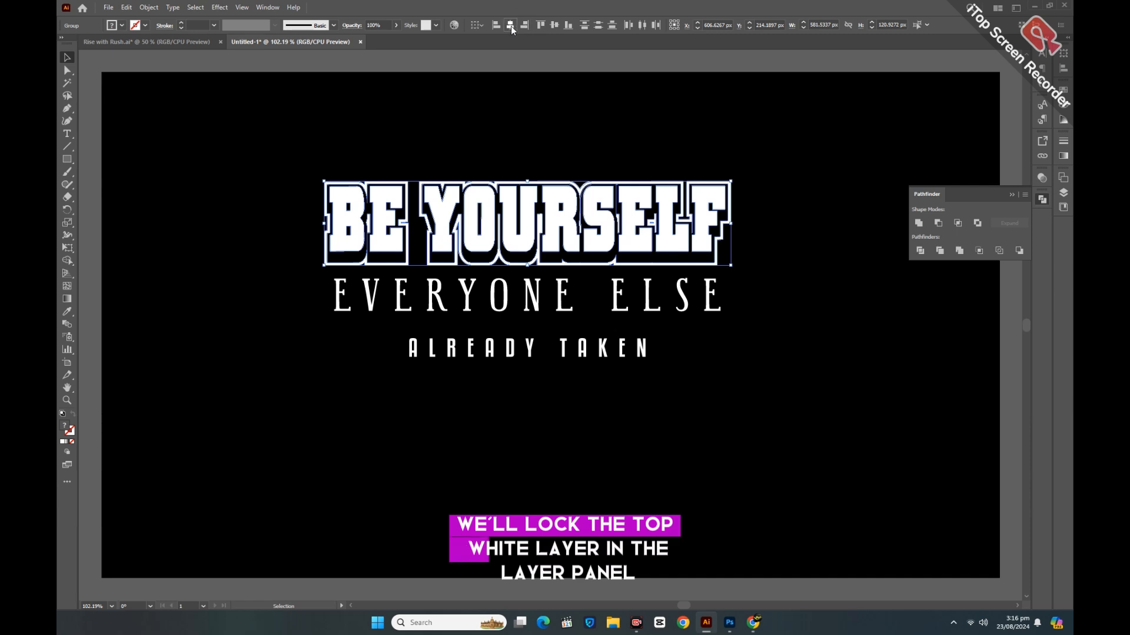
click(534, 127)
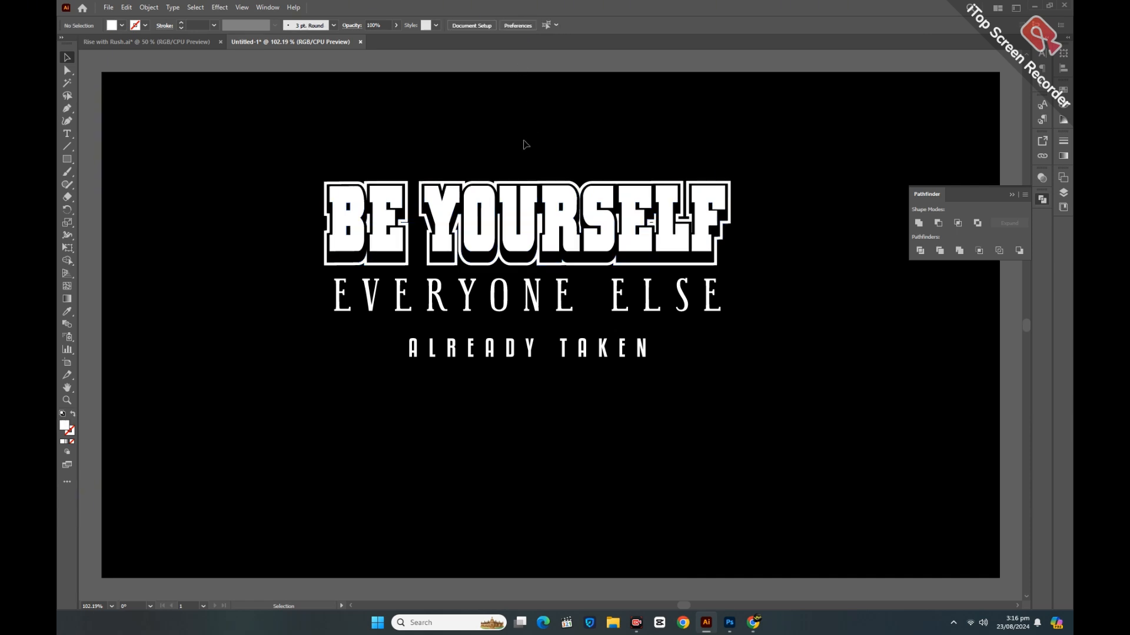
Step: Bring the BE YOURSELF lettering and both of its silhouettes to the front of the stacking order
click(510, 235)
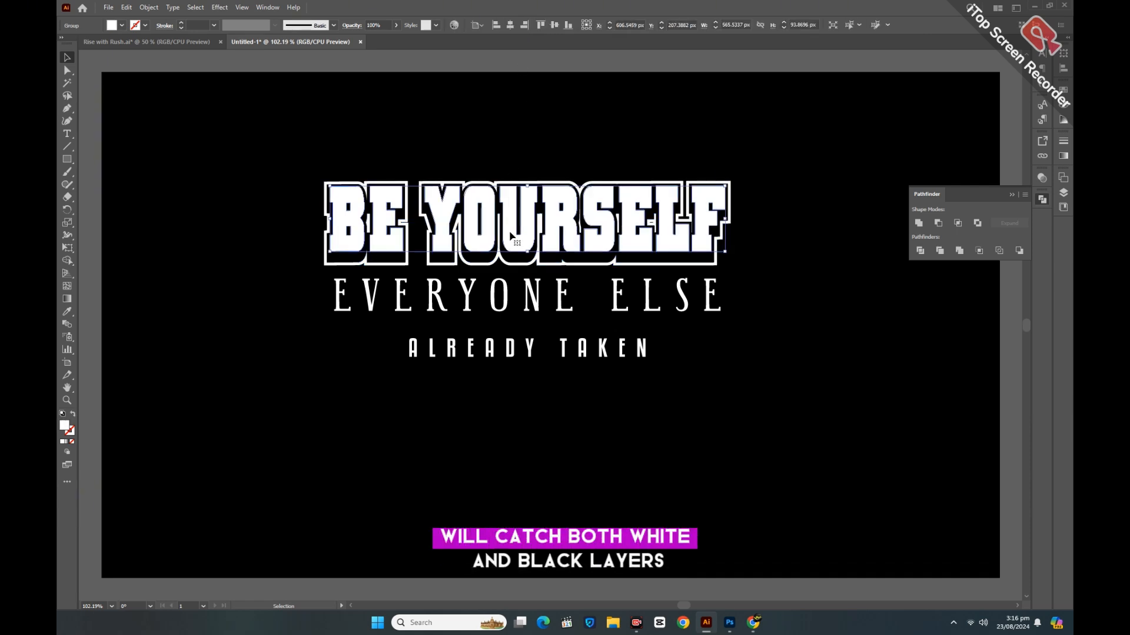
click(1062, 193)
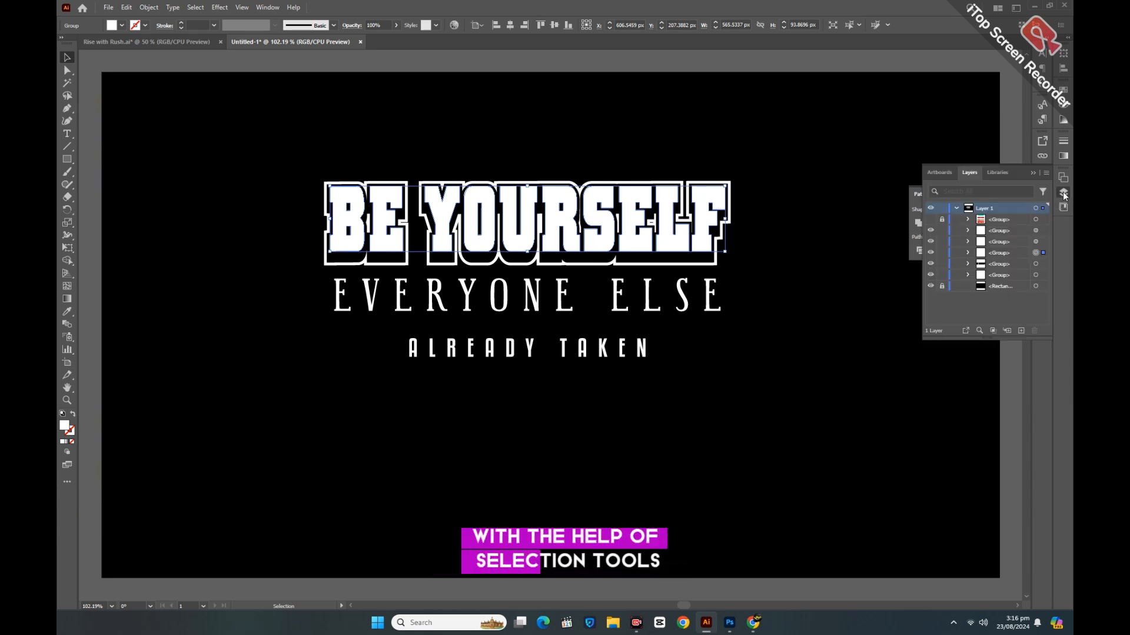
drag(505, 142, 563, 230)
right_click(563, 230)
mouse_move(609, 446)
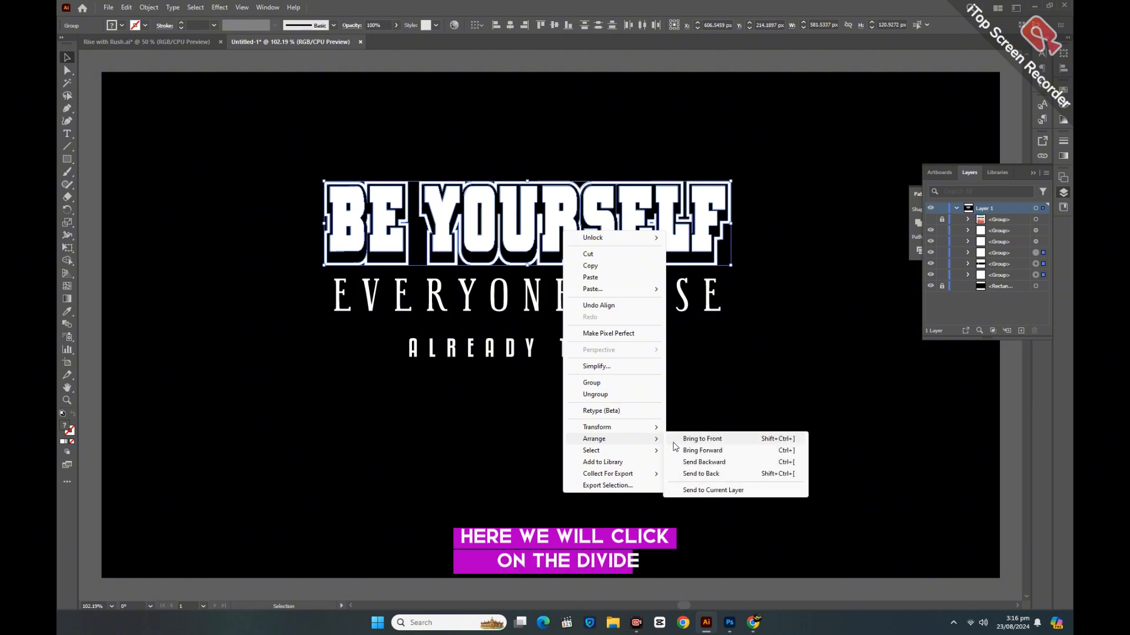
click(689, 443)
click(782, 391)
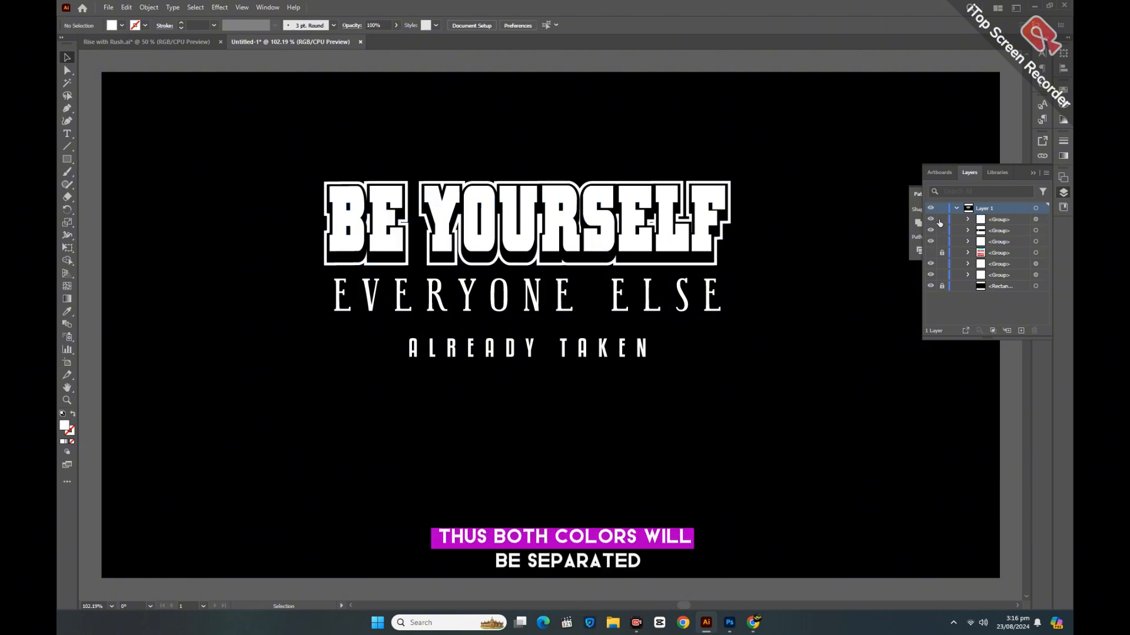
Step: Hide and lock the white lettering group, split the black and white silhouettes with Pathfinder Divide, and ungroup the pieces
click(930, 220)
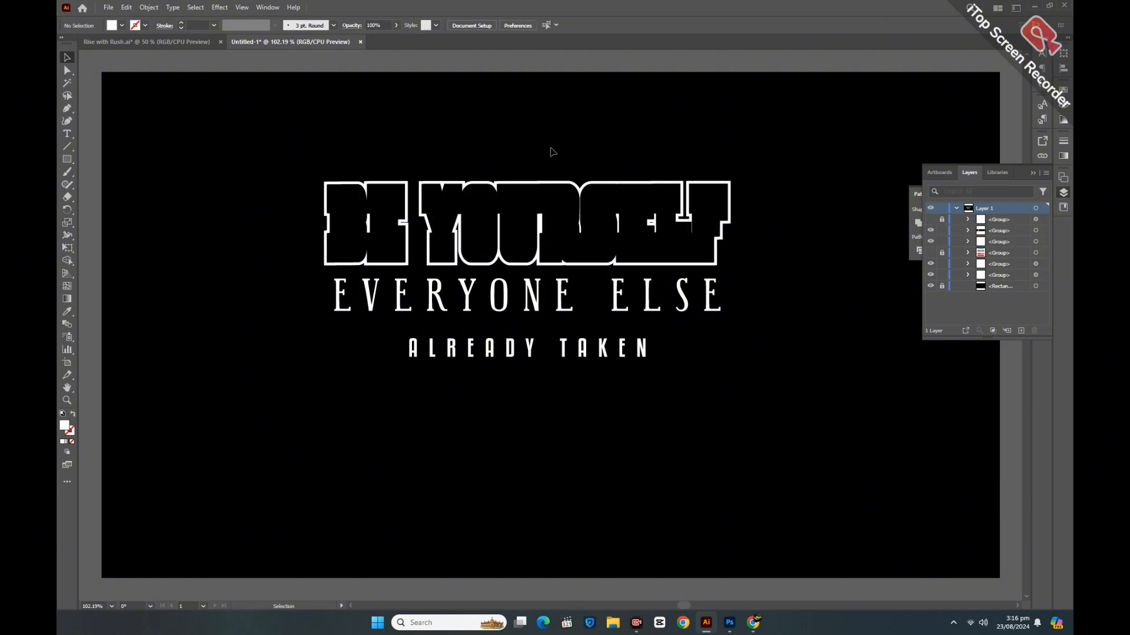
drag(451, 144, 508, 171)
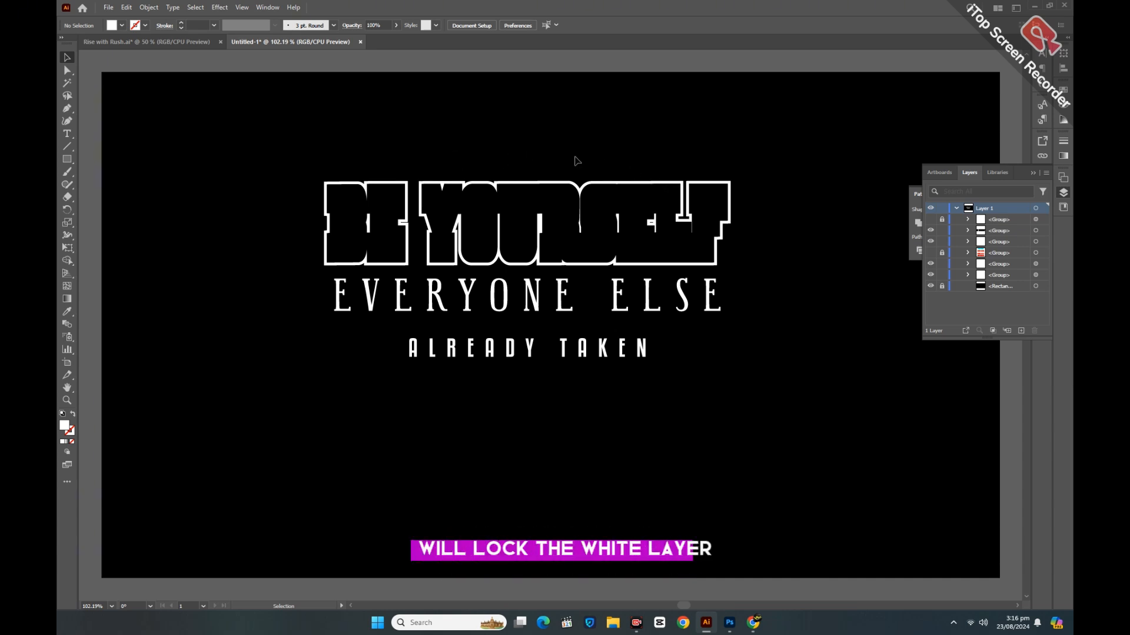
drag(631, 214, 660, 234)
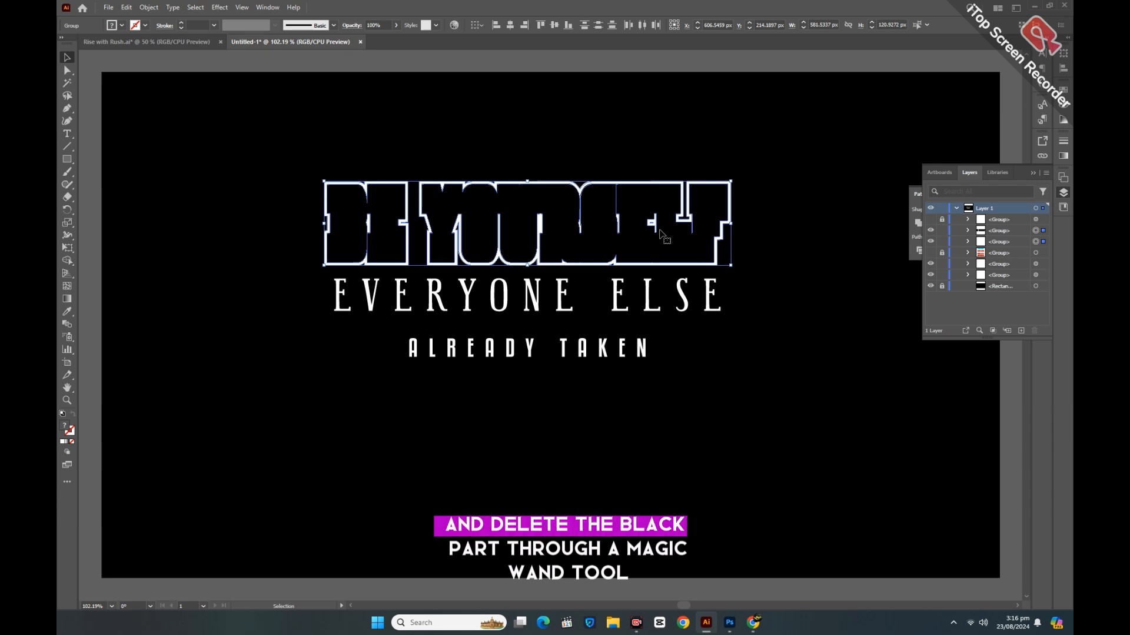
click(1034, 176)
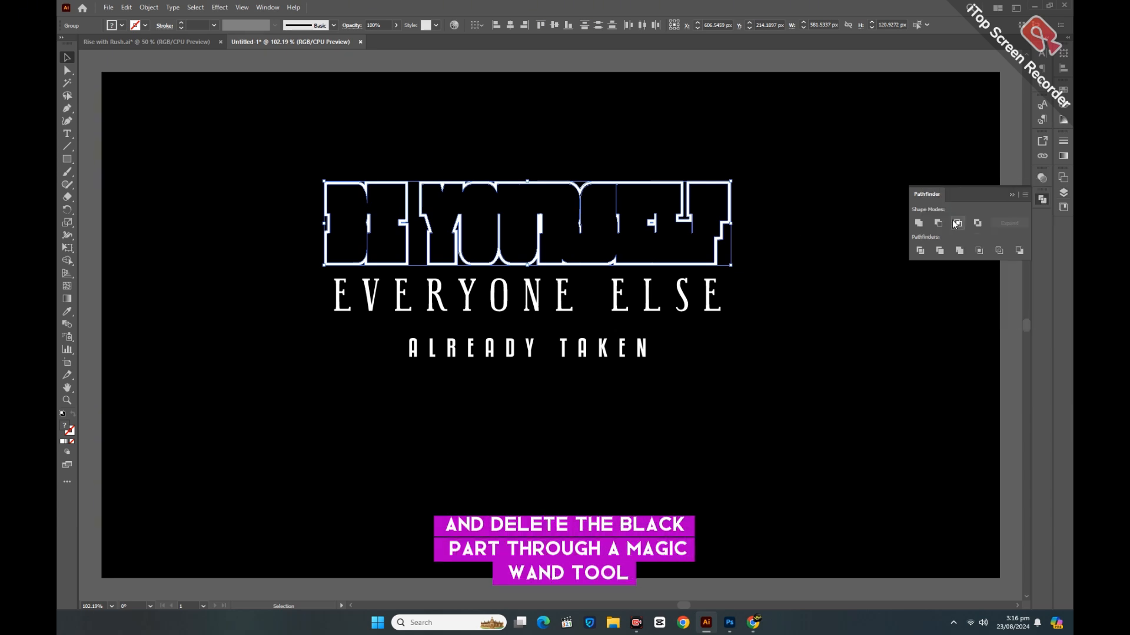
right_click(513, 140)
click(550, 297)
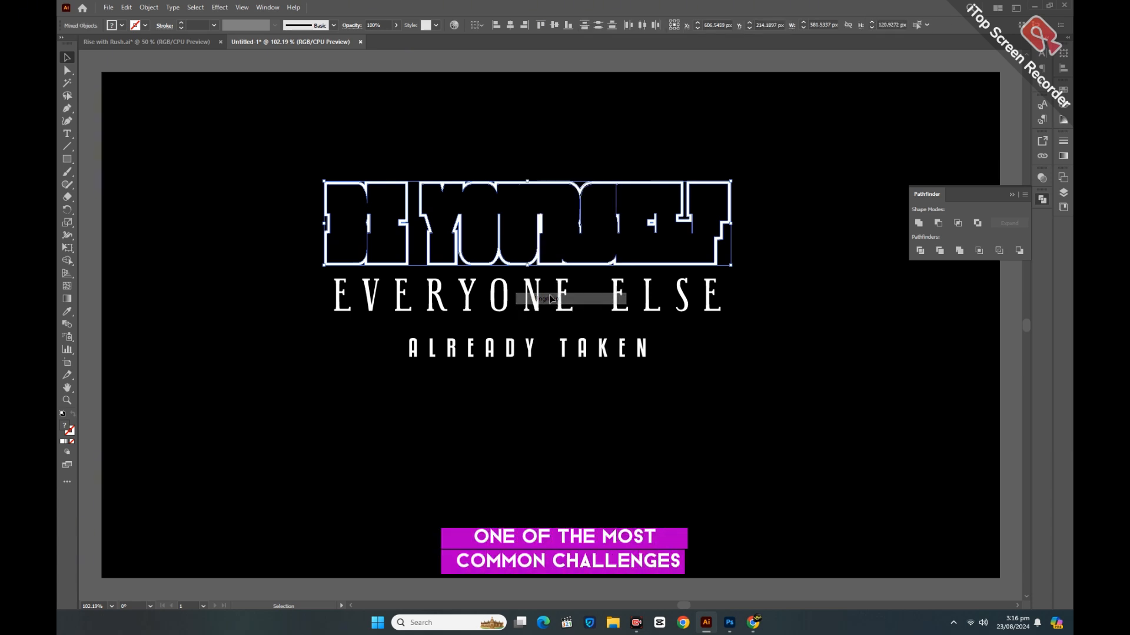
Step: Select the black parts of the divided silhouette with the Magic Wand tool and delete them
click(418, 150)
click(66, 83)
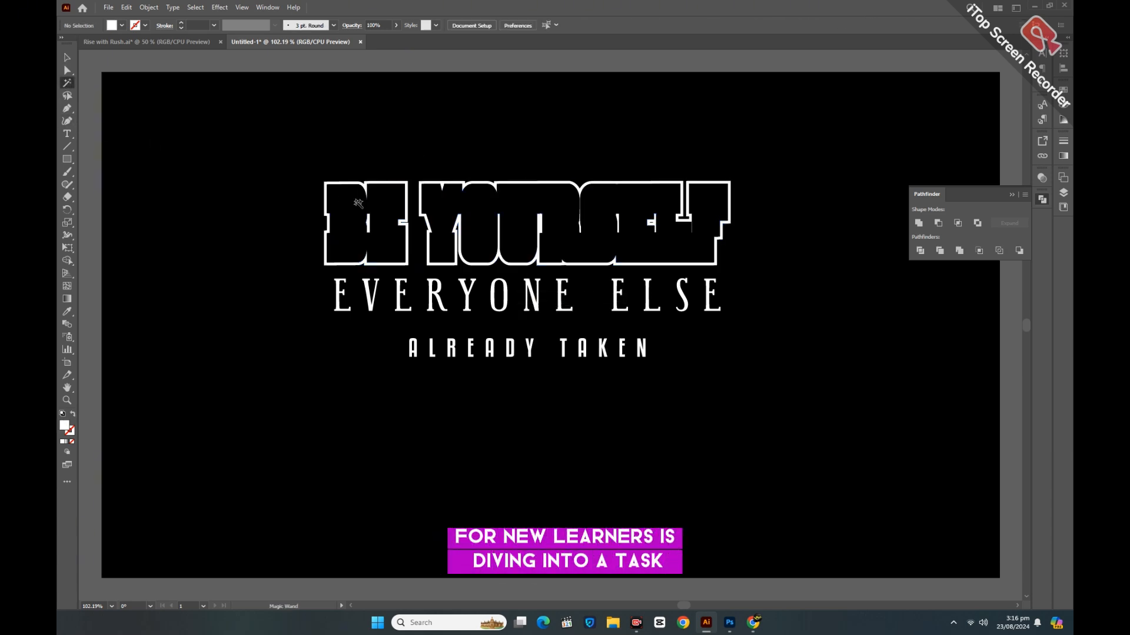
click(359, 204)
key(Delete)
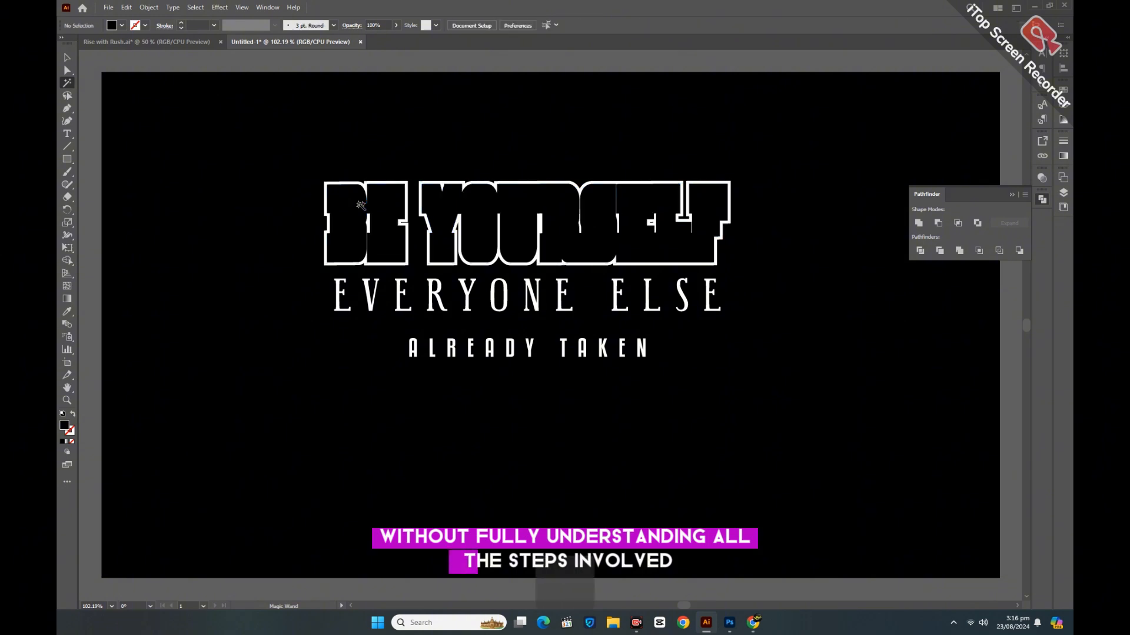
click(69, 65)
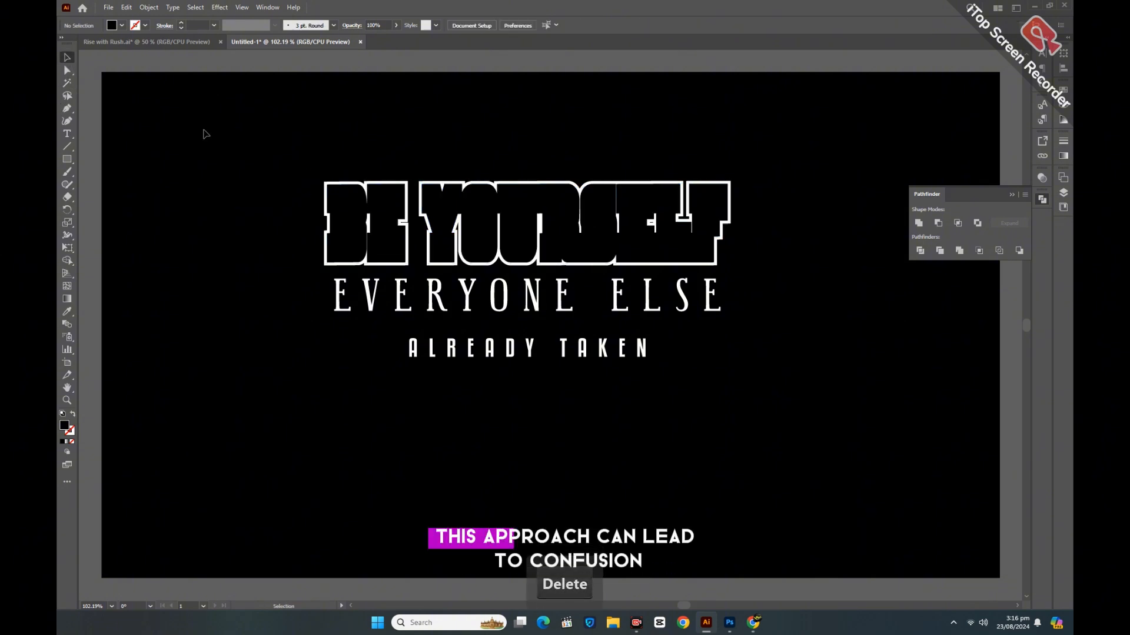
drag(253, 141, 819, 450)
click(759, 418)
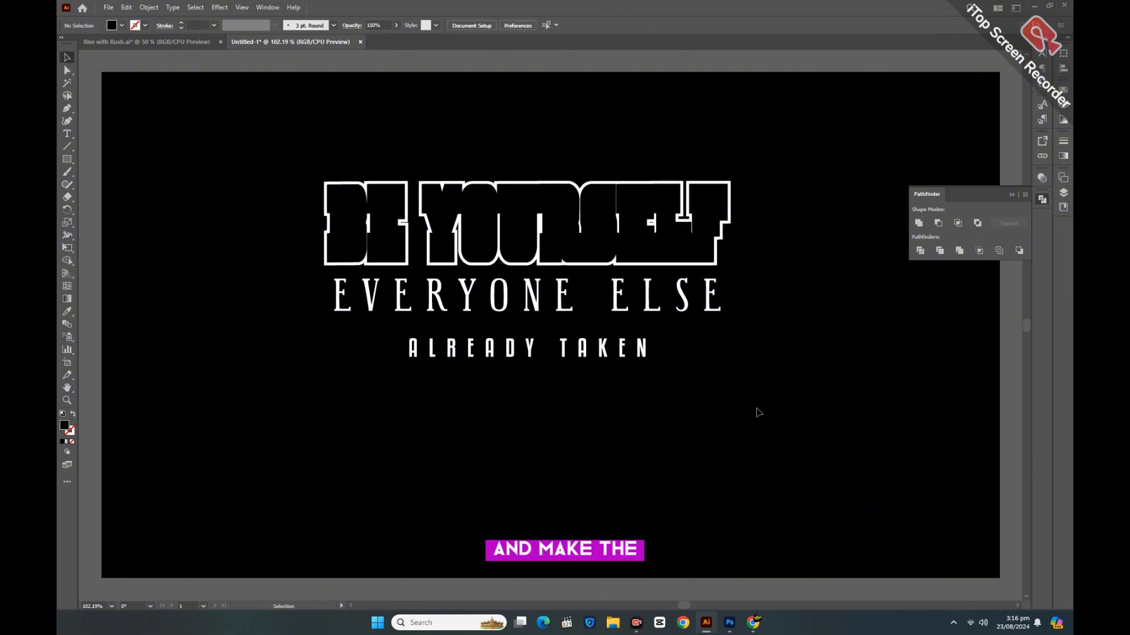
Step: Group the white outline around YOURSELF with the white outline around BE
click(625, 265)
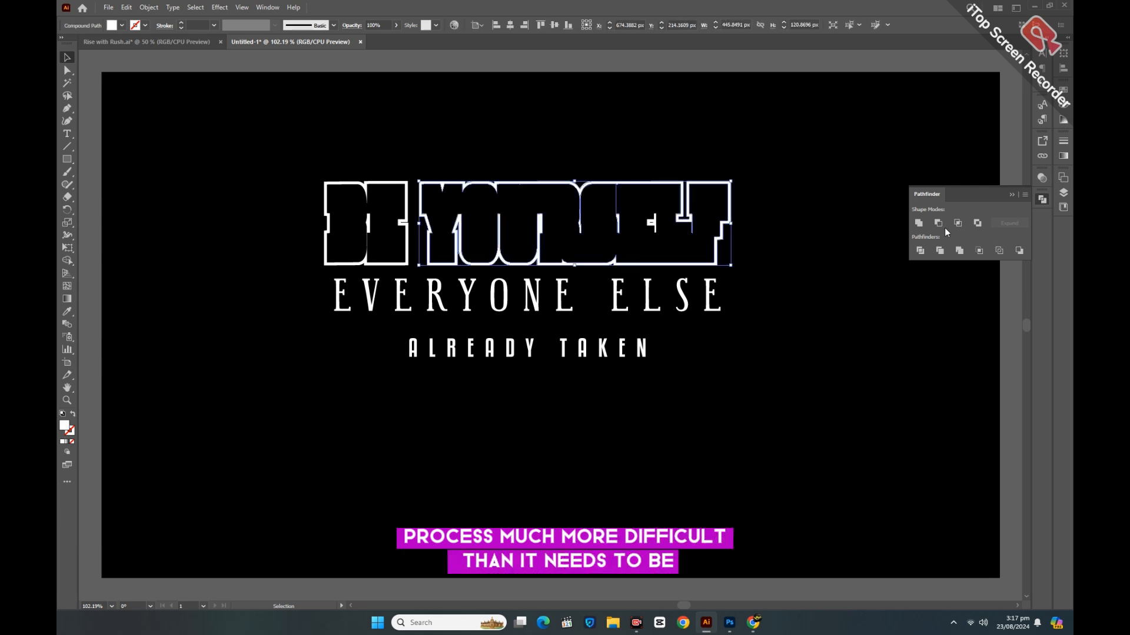
click(1064, 195)
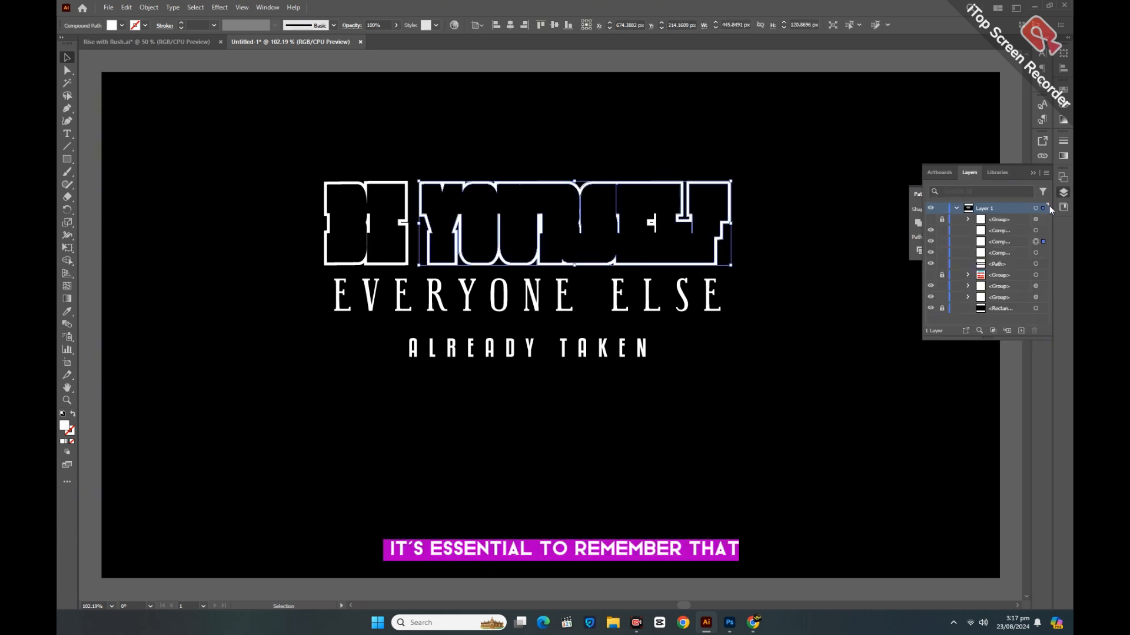
key(shift)
shift+click(407, 266)
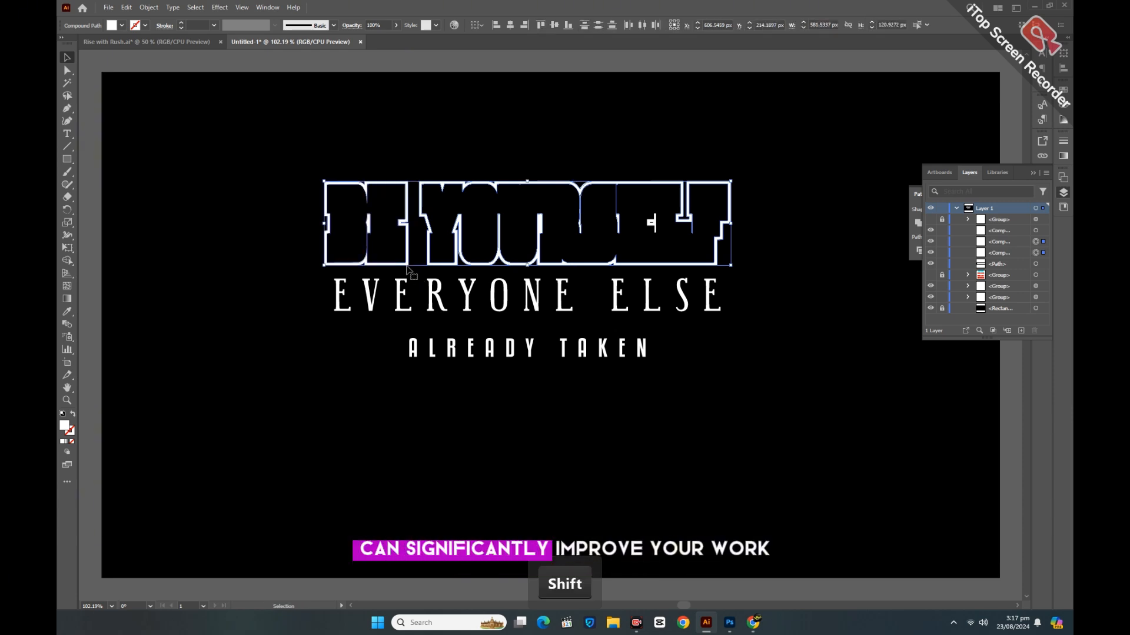
key(ctrl+g)
key(ctrl+g)
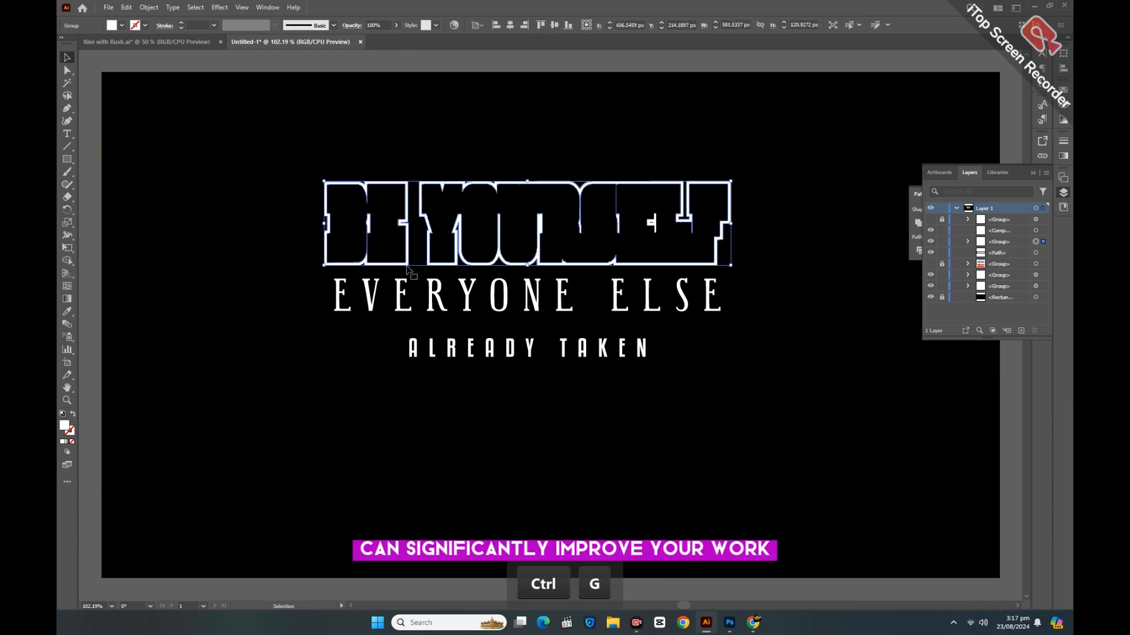
click(651, 227)
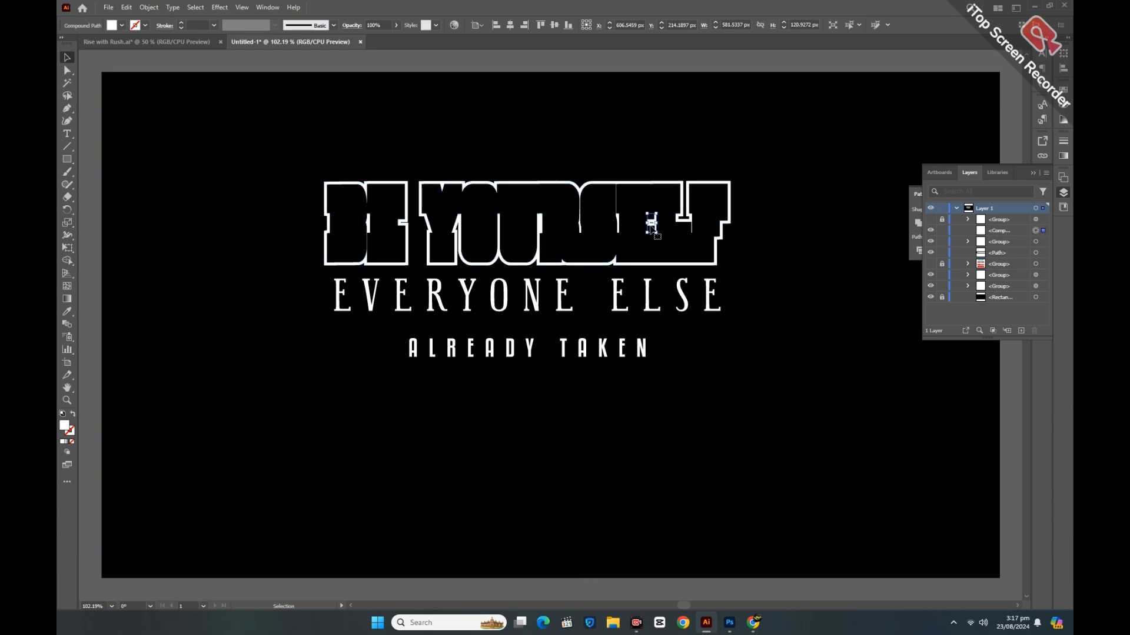
shift+click(369, 229)
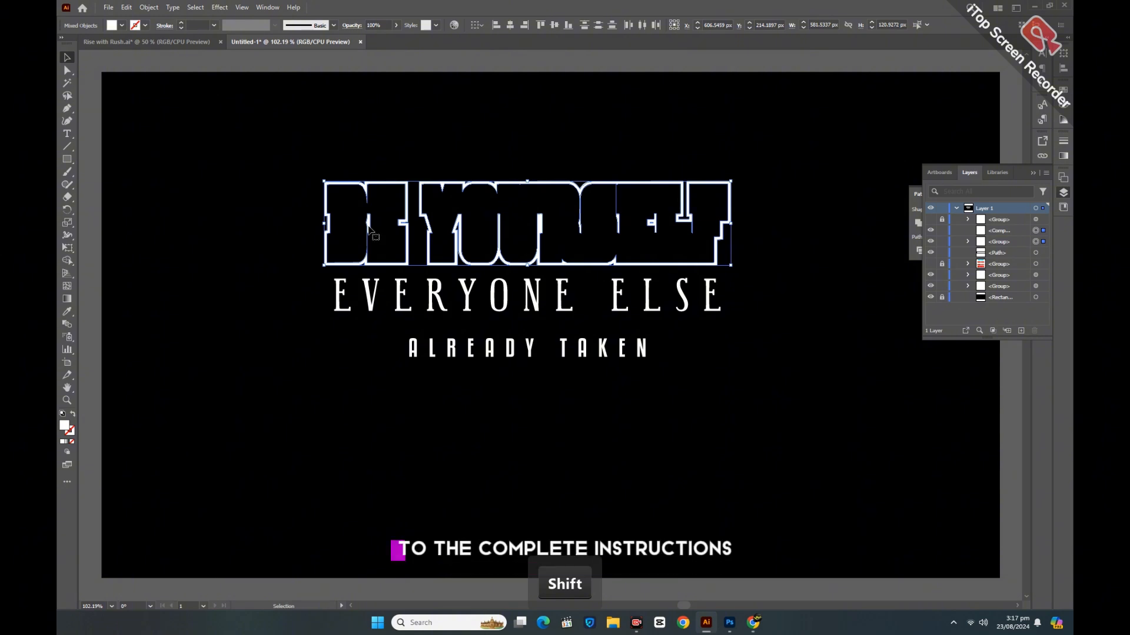
key(g)
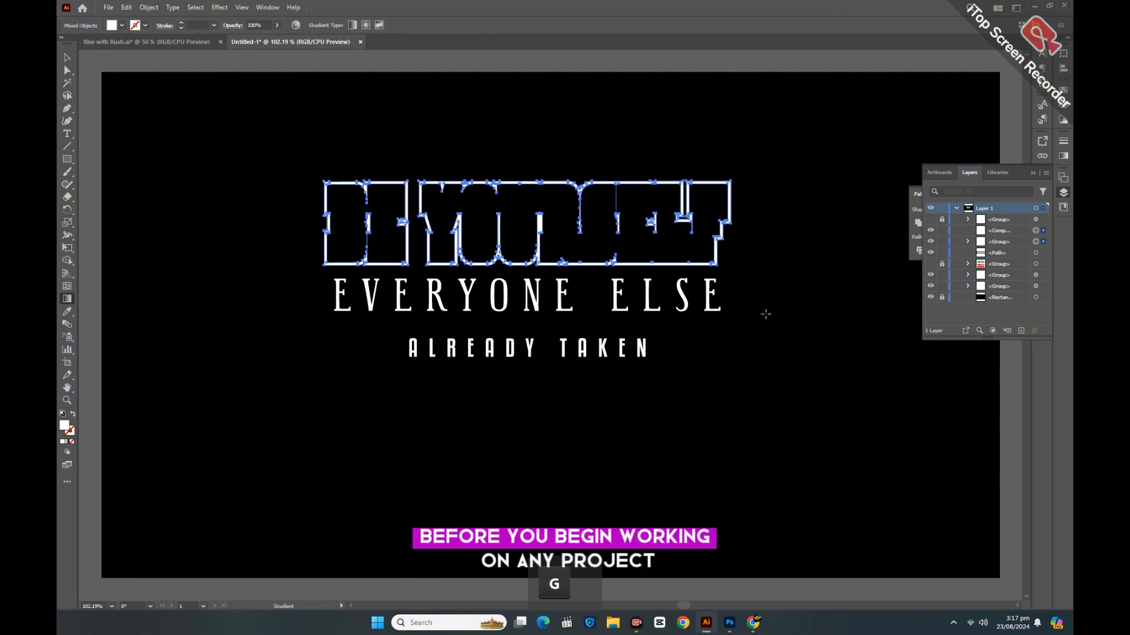
click(932, 232)
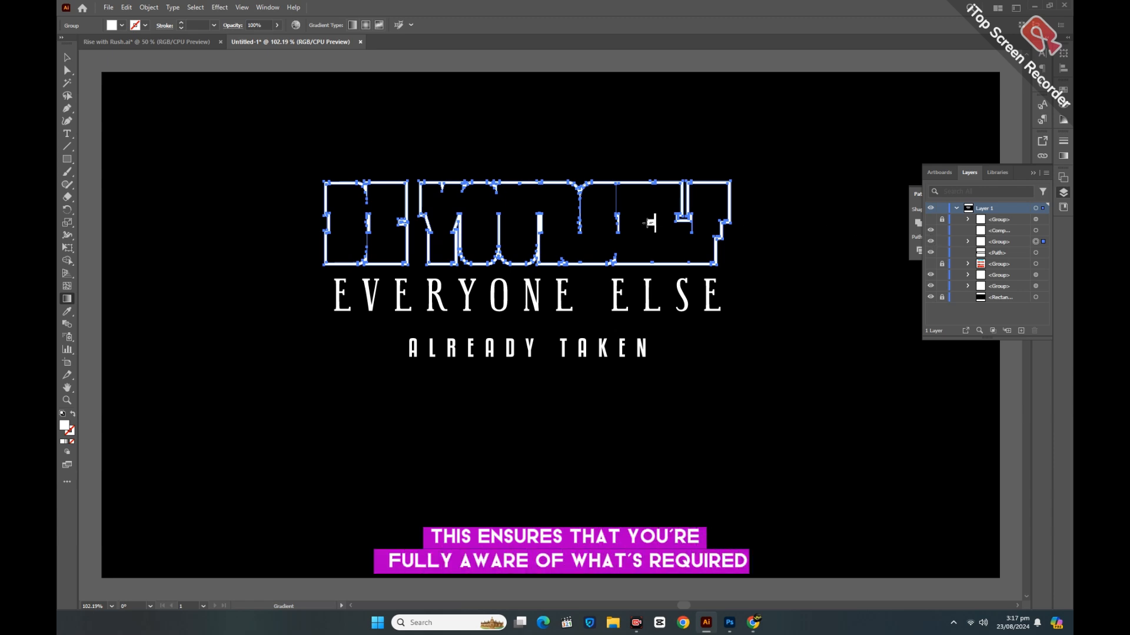
key(v)
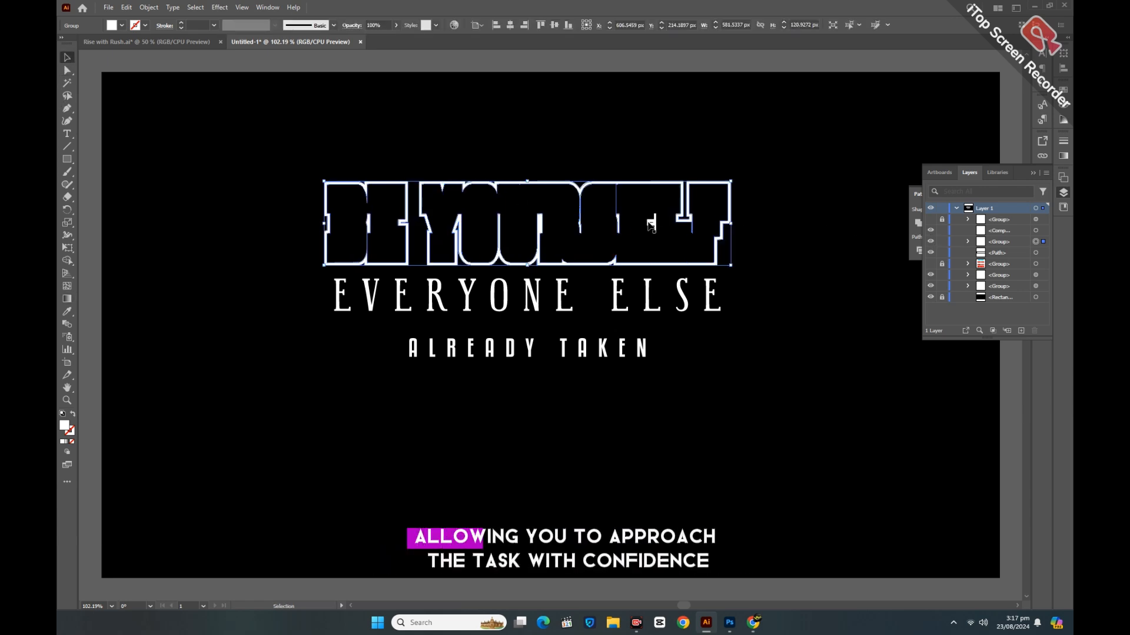
Step: Group the small white inner pieces with the BE YOURSELF outline group and delete the leftover unfilled path from the division
click(653, 227)
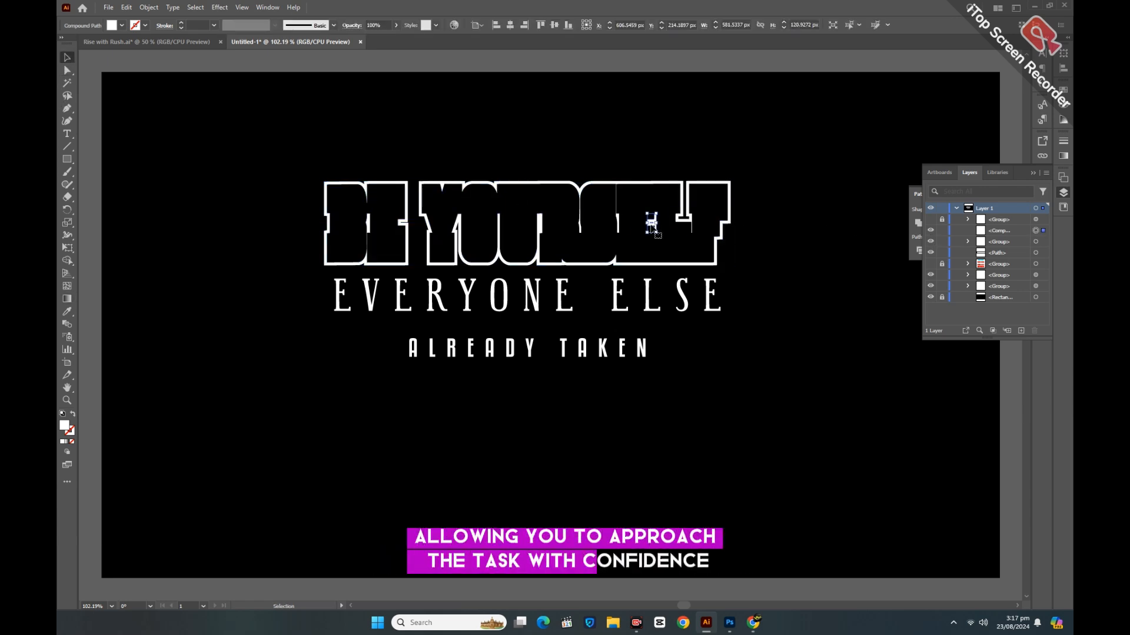
shift+click(731, 183)
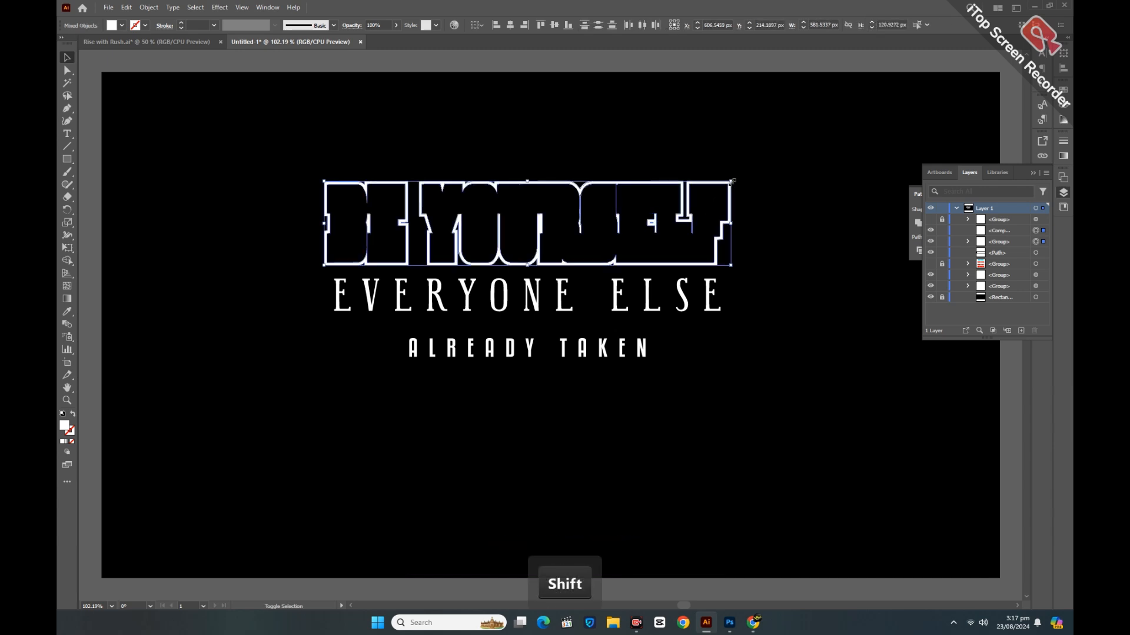
key(ctrl+g)
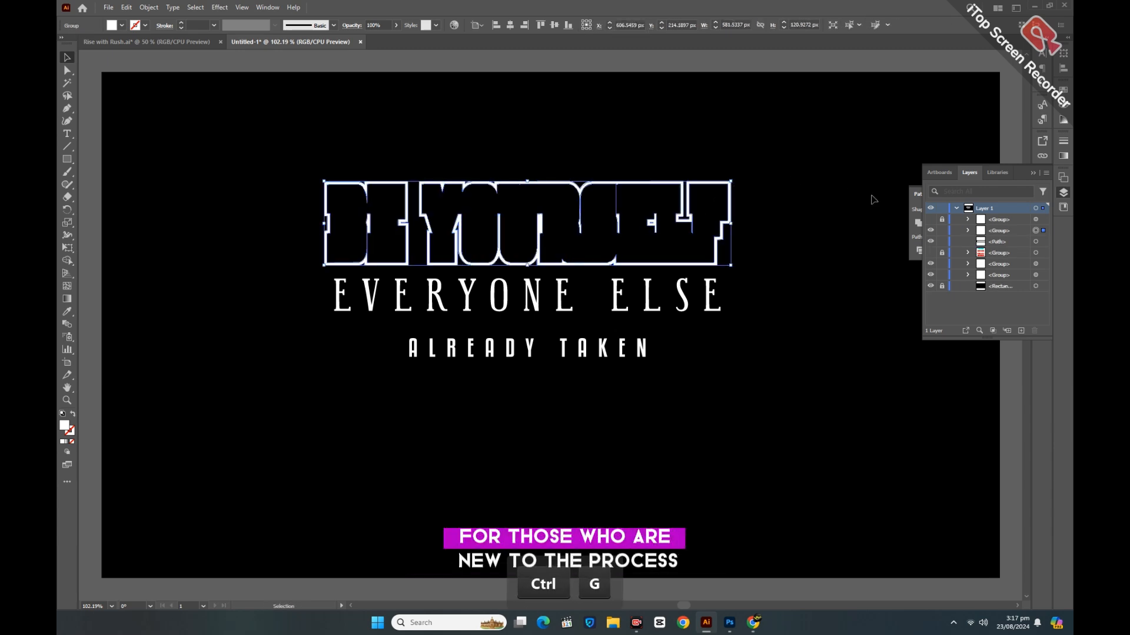
click(941, 230)
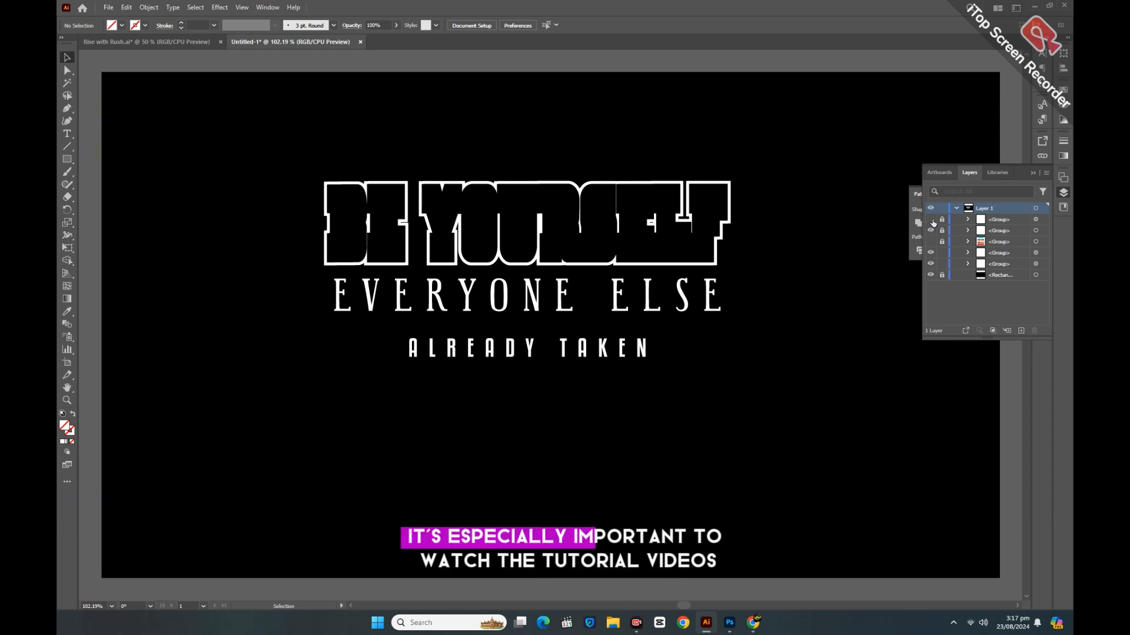
Step: Show the hidden white BE YOURSELF lettering, unlock it and the outline group, and group the two together
click(930, 220)
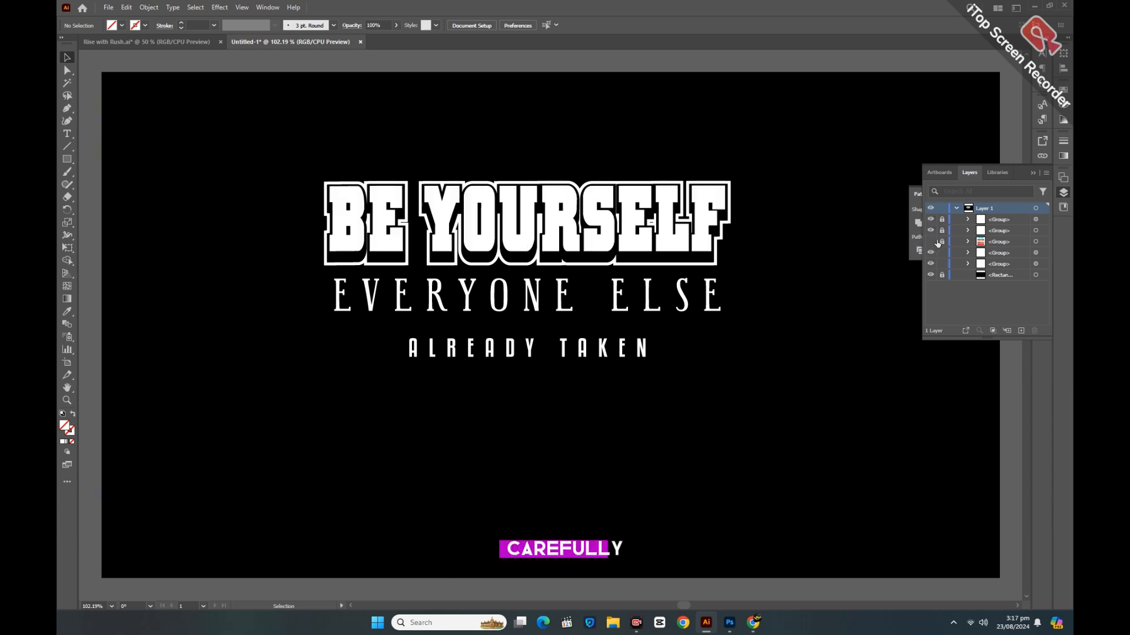
click(941, 230)
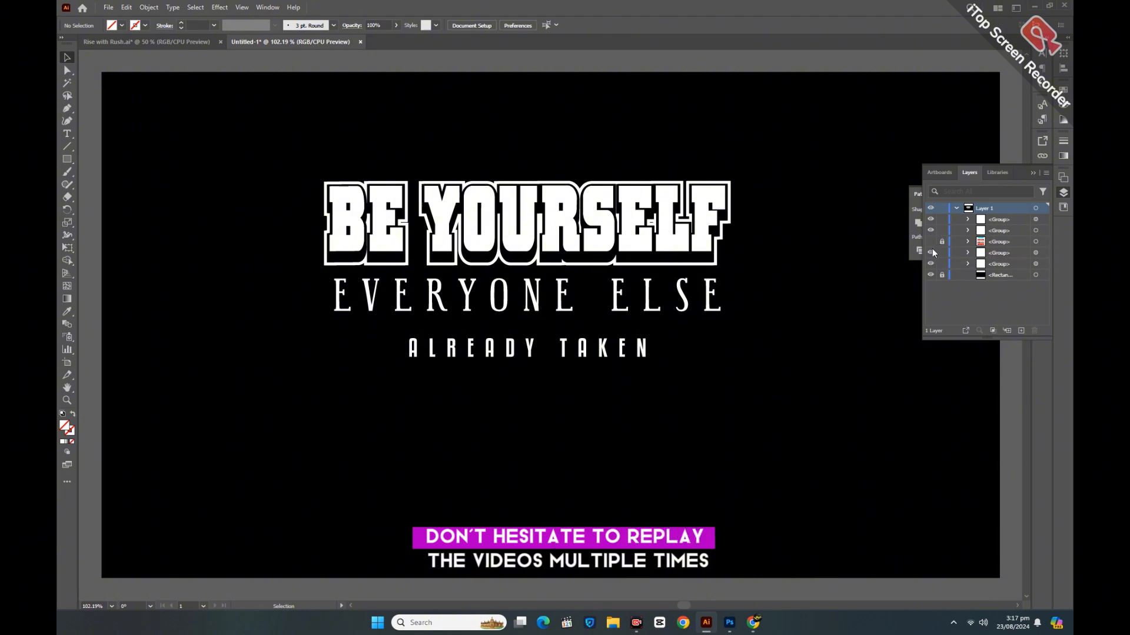
drag(458, 144, 609, 226)
right_click(609, 227)
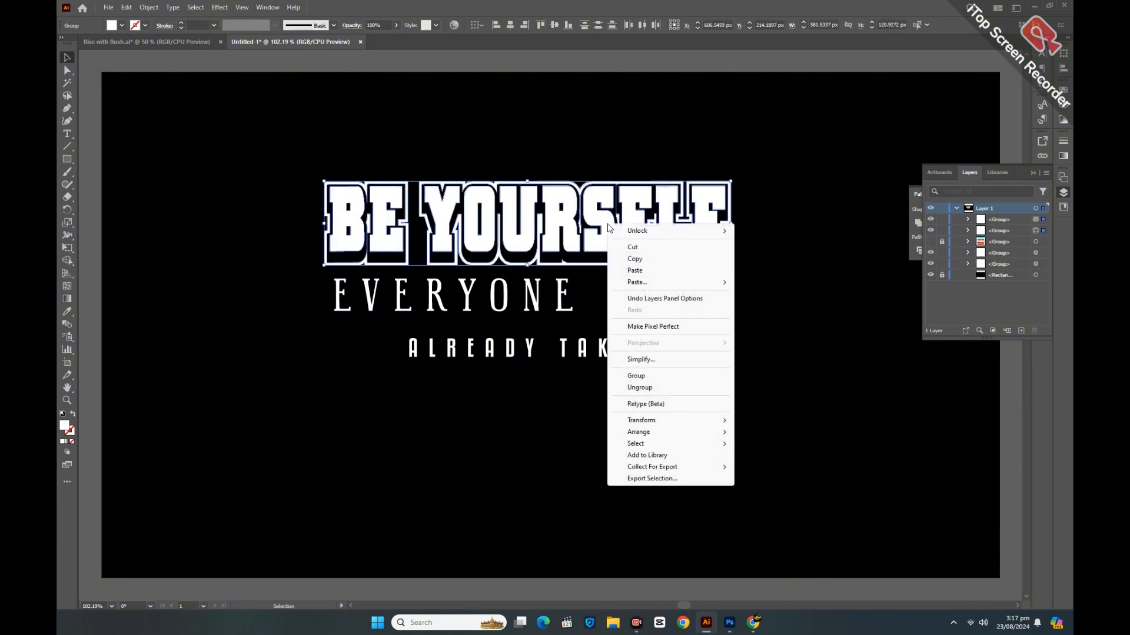
click(640, 376)
click(632, 412)
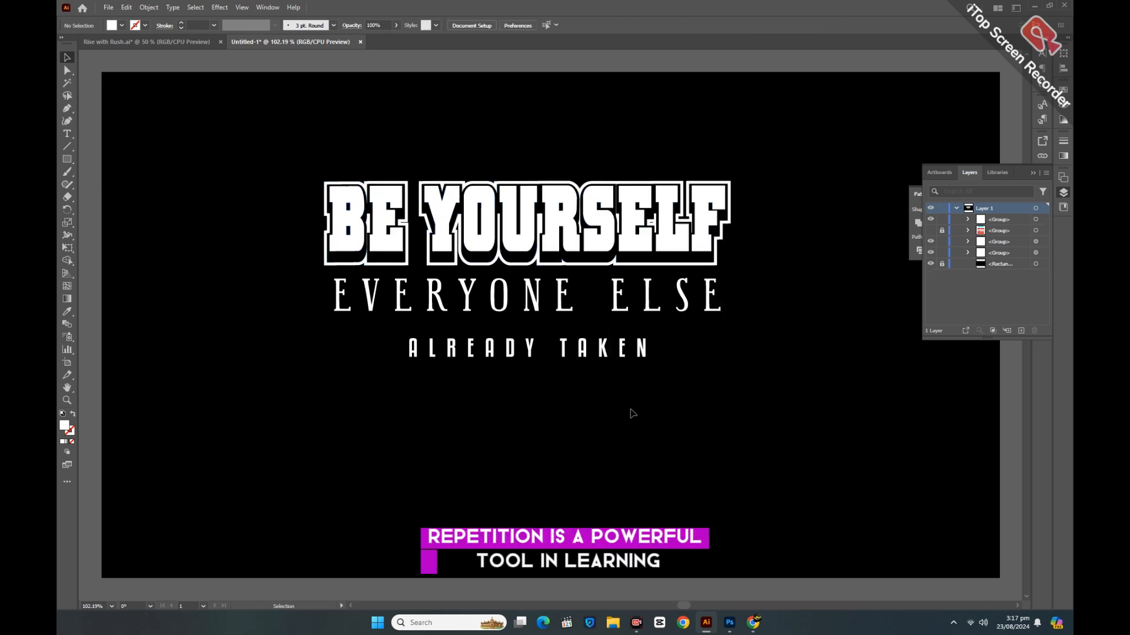
Step: Move the EVERYONE ELSE and ALREADY TAKEN lines up close beneath the headline and centre-align all three lines horizontally
click(569, 316)
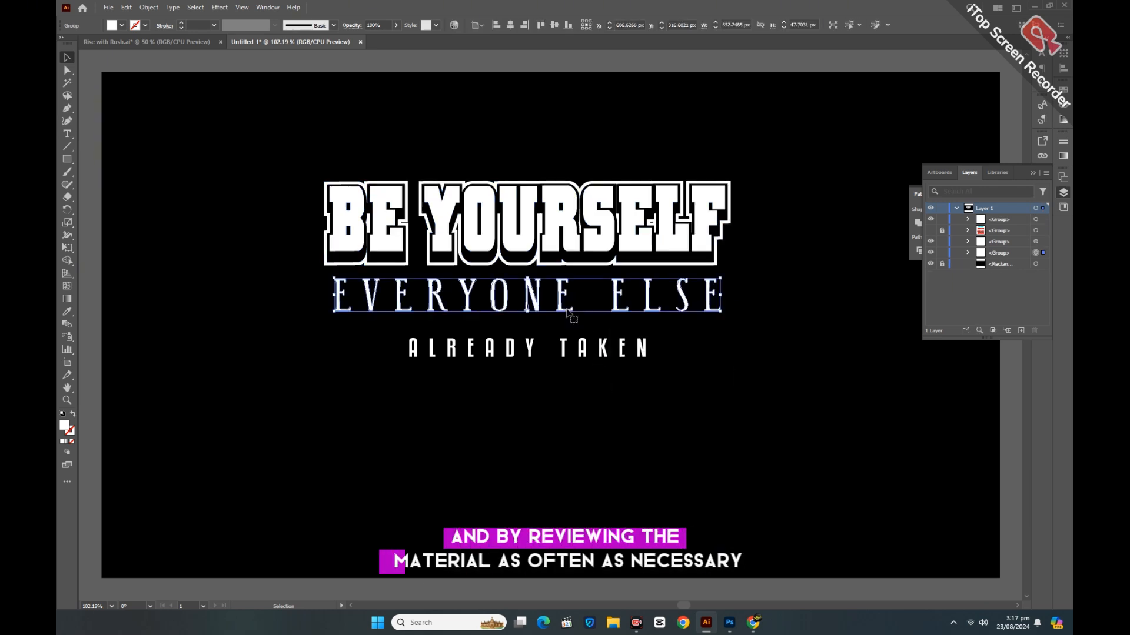
drag(566, 313, 566, 308)
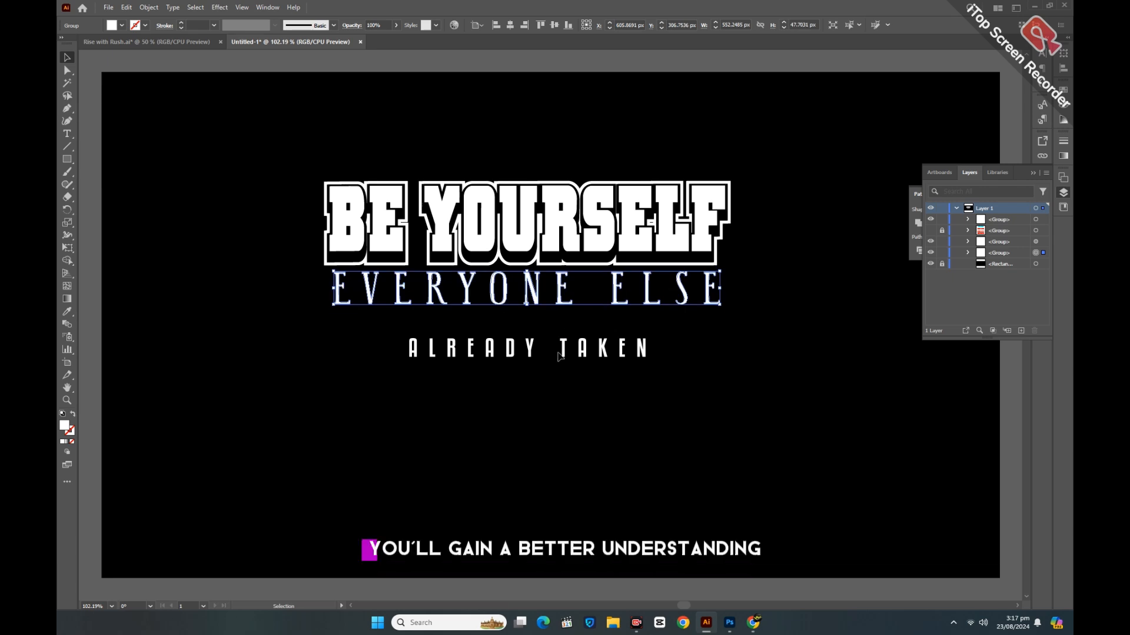
drag(563, 354, 561, 339)
click(516, 375)
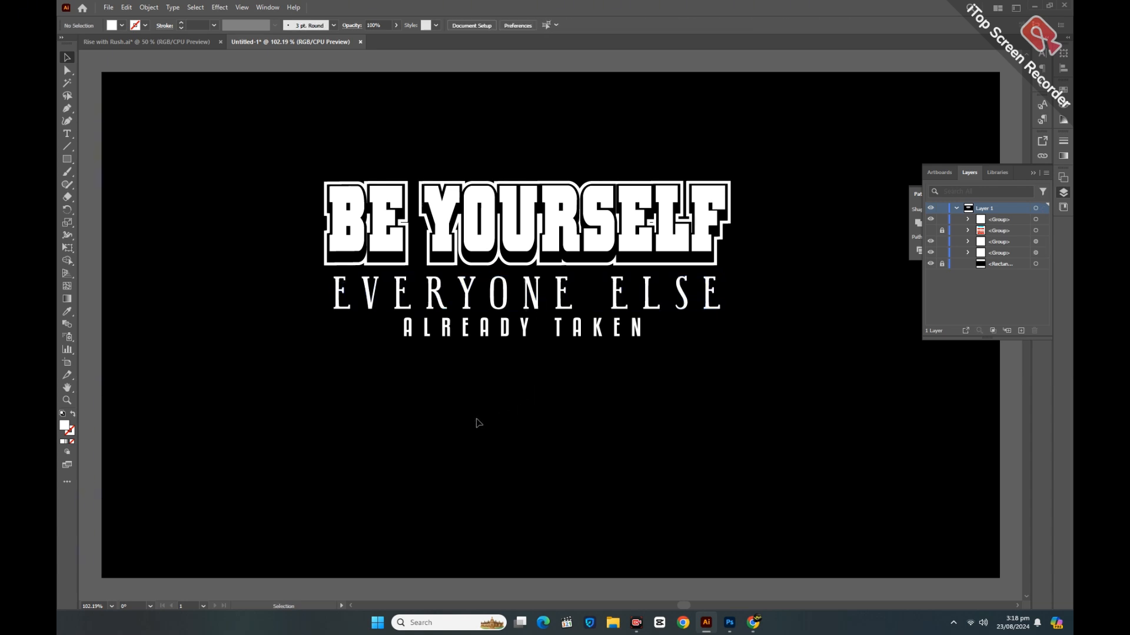
drag(463, 426, 585, 156)
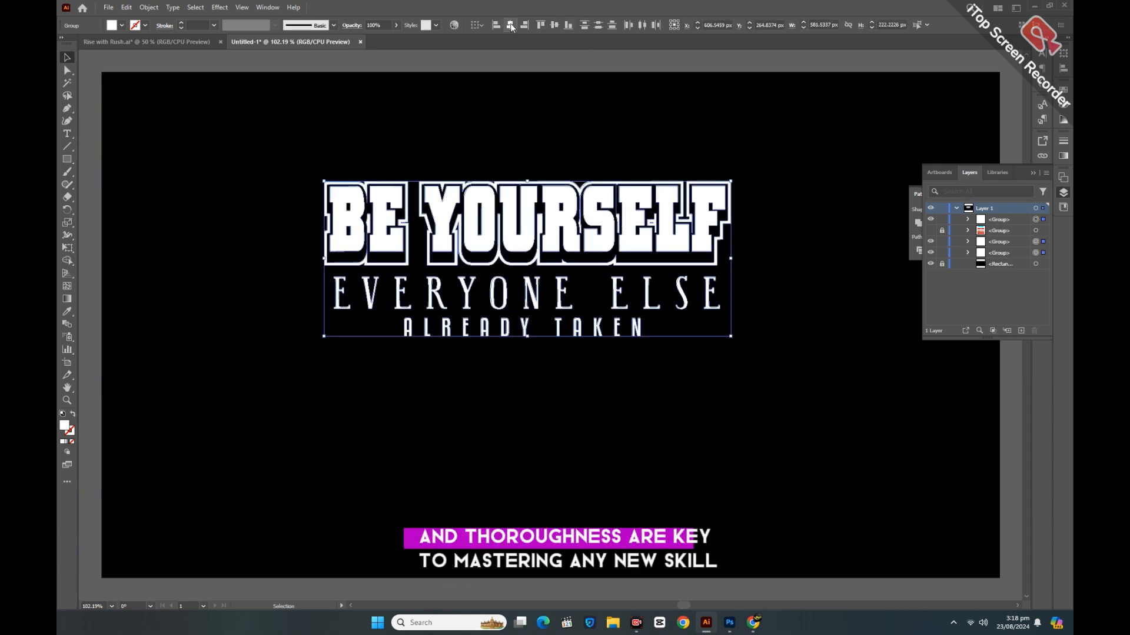
click(527, 151)
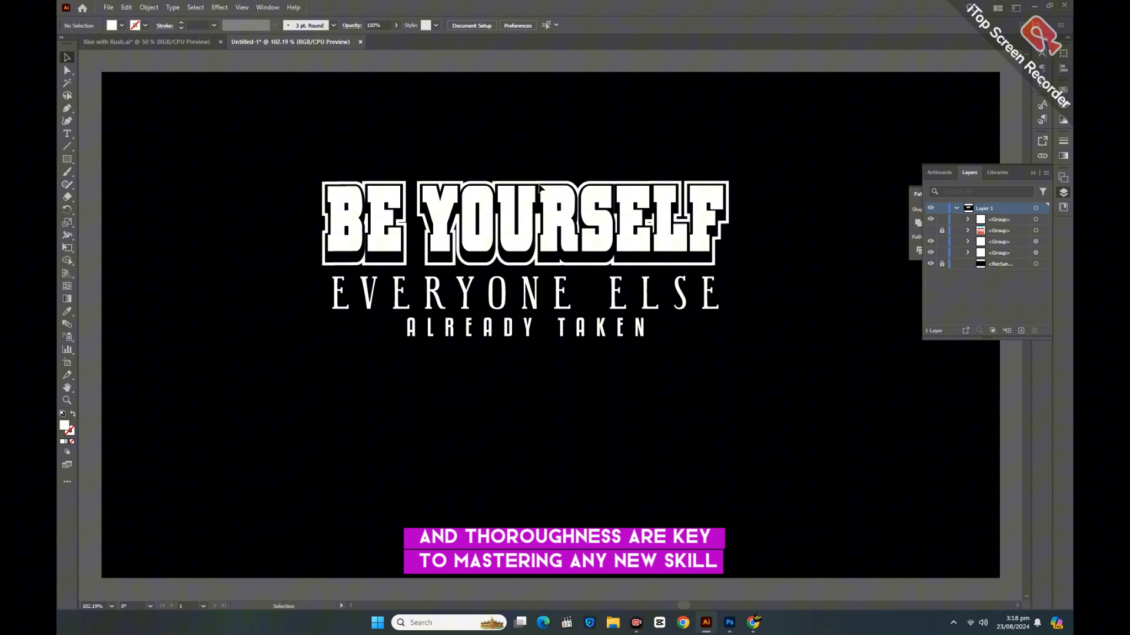
Step: Draw a small white star about 33 px wide centred below ALREADY TAKEN with the Star tool
click(67, 160)
click(115, 185)
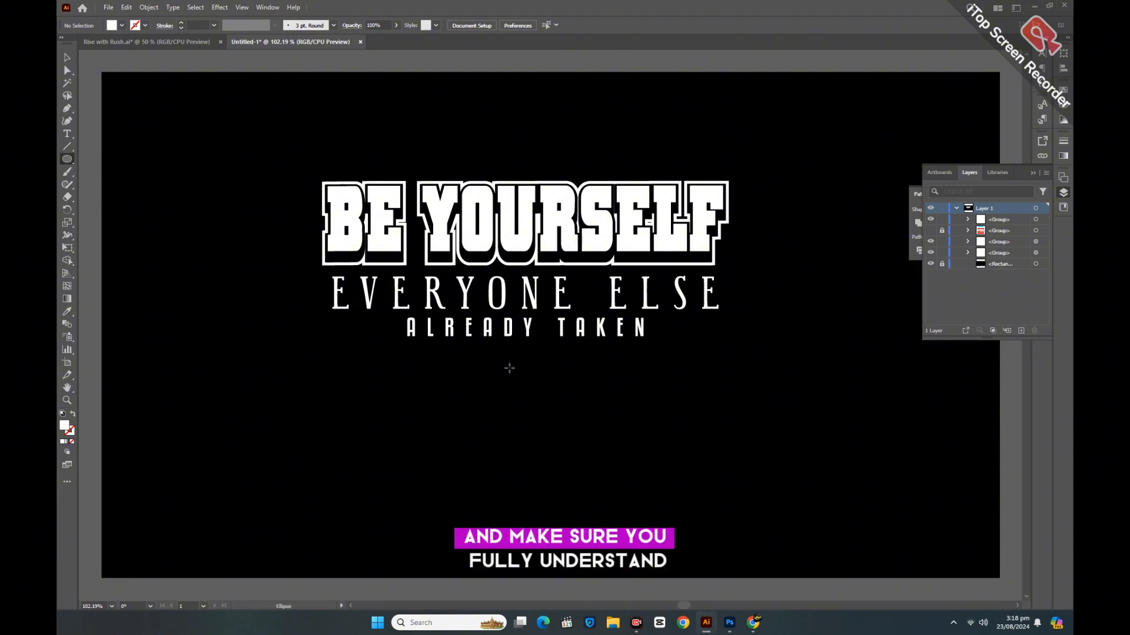
click(67, 166)
click(114, 209)
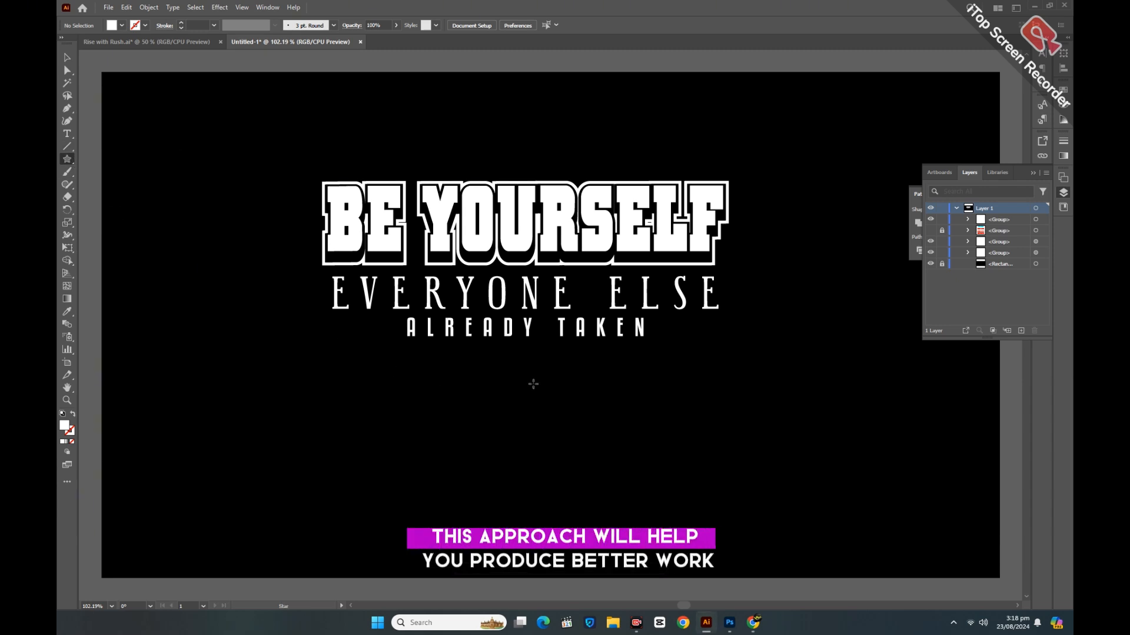
drag(524, 361, 531, 370)
click(67, 57)
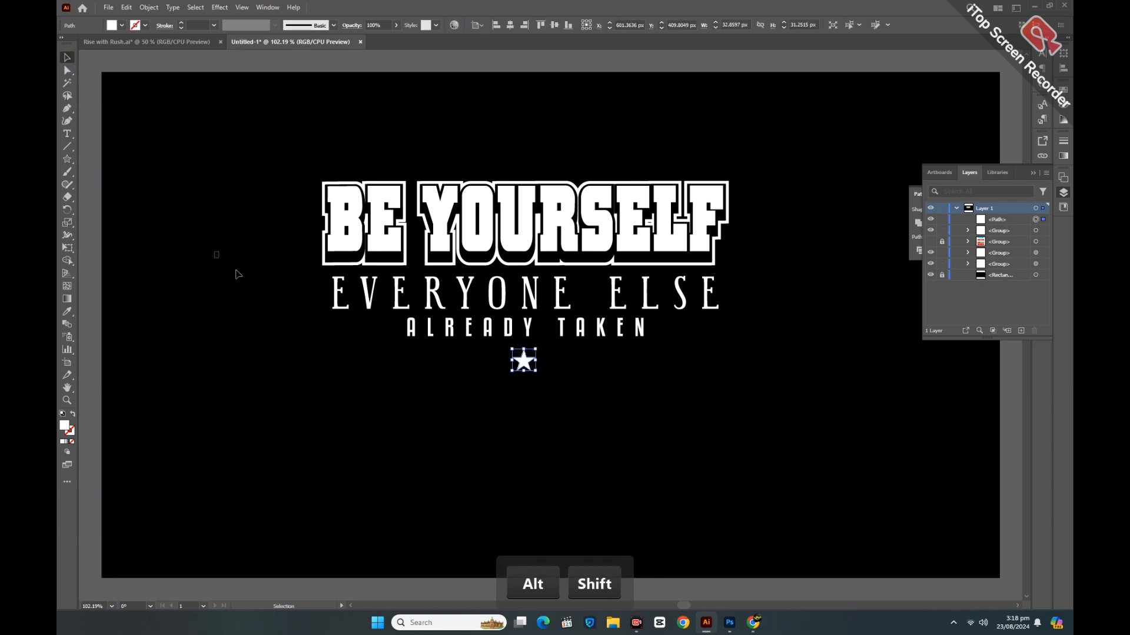
Step: Nudge the star up slightly so it sits closer to the ALREADY TAKEN line
click(537, 369)
click(526, 365)
key(Up)
key(Up)
key(Up)
key(Up)
key(Up)
key(Up)
key(Up)
key(Up)
key(Up)
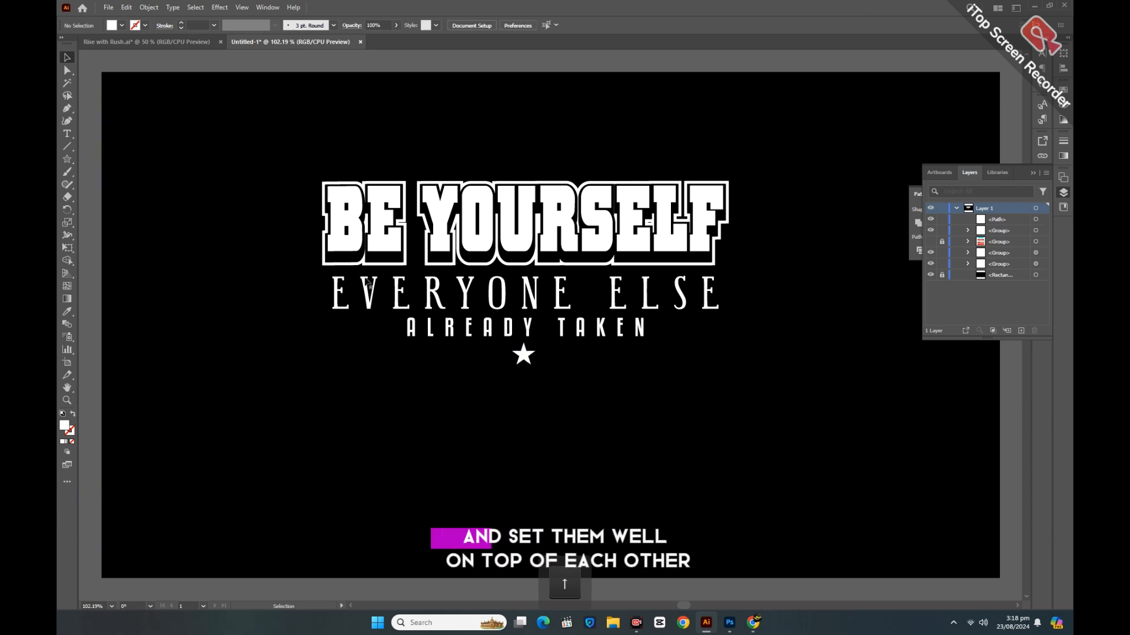
Step: Centre-align the three text lines and the star horizontally and group them all together
drag(237, 164, 799, 434)
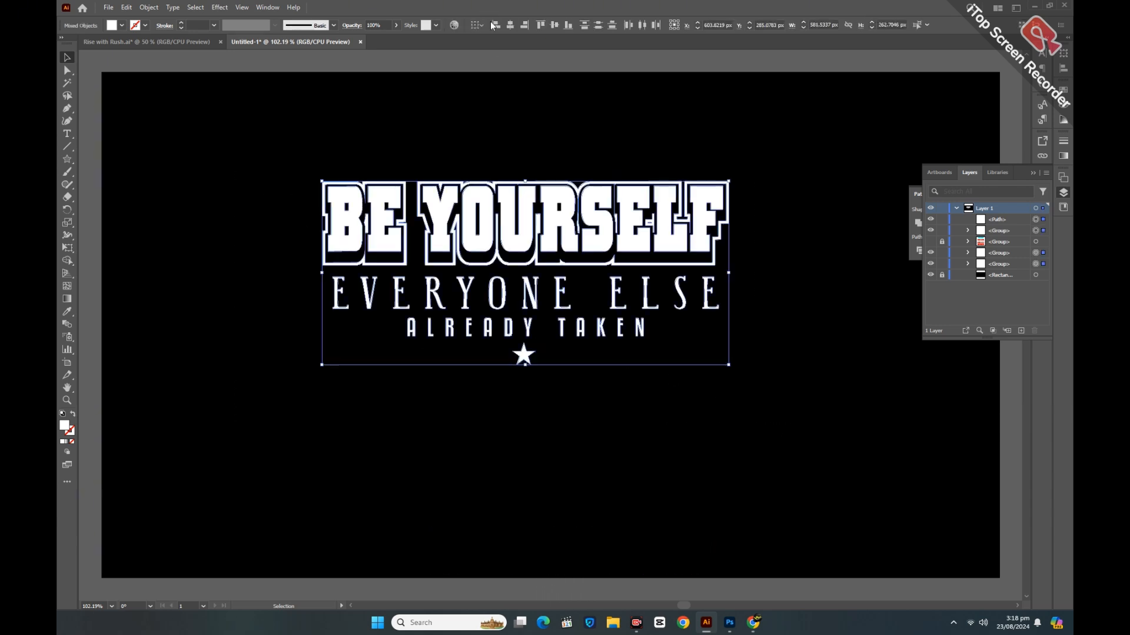
click(510, 25)
right_click(526, 144)
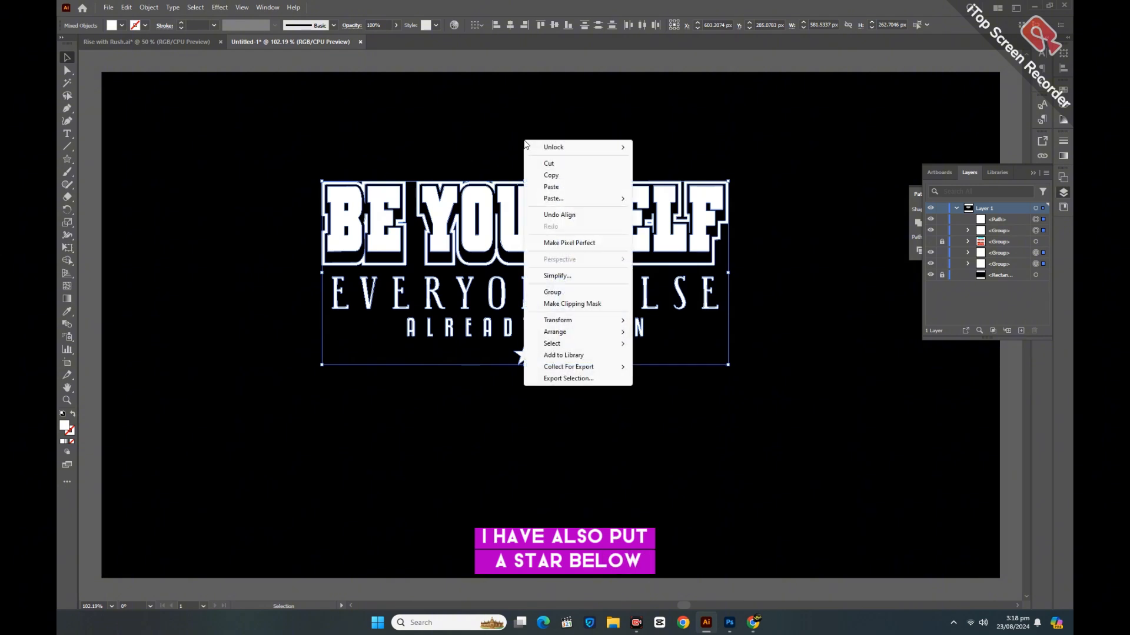
click(556, 293)
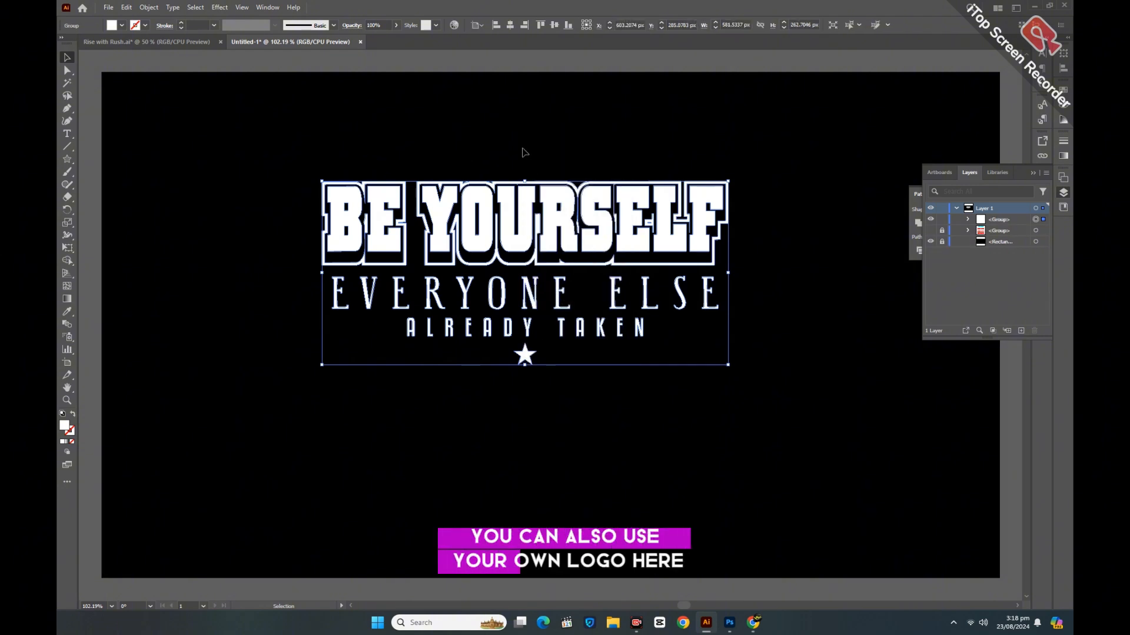
click(524, 152)
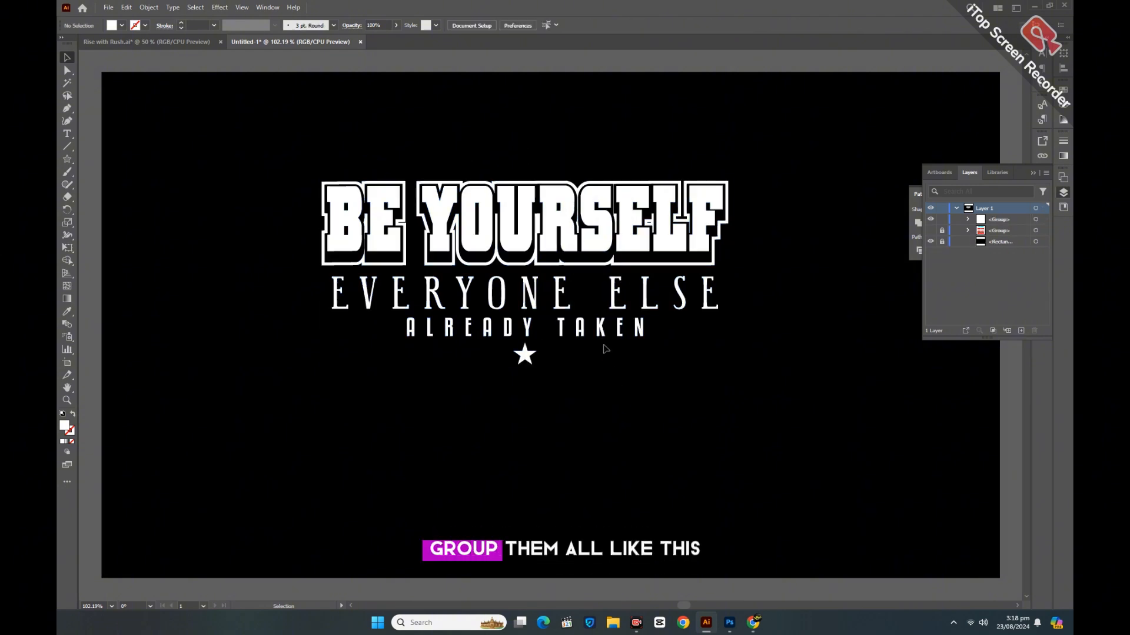
Step: Enlarge the grouped design proportionally to about 783 px wide and centre it horizontally and vertically on the artboard
click(552, 258)
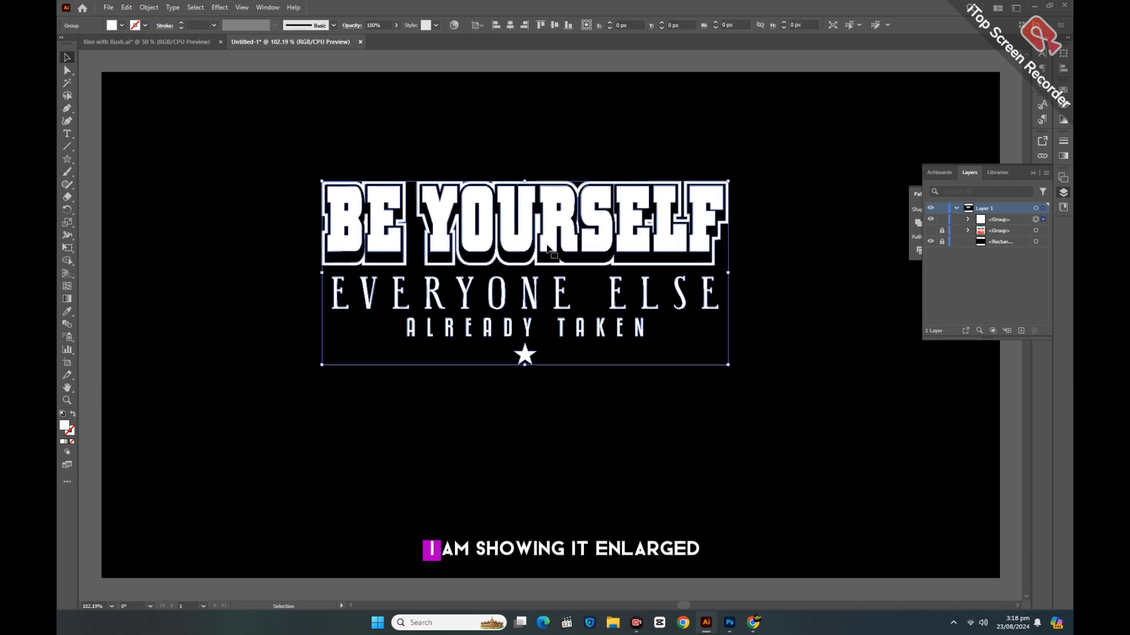
drag(525, 365, 525, 429)
click(1032, 173)
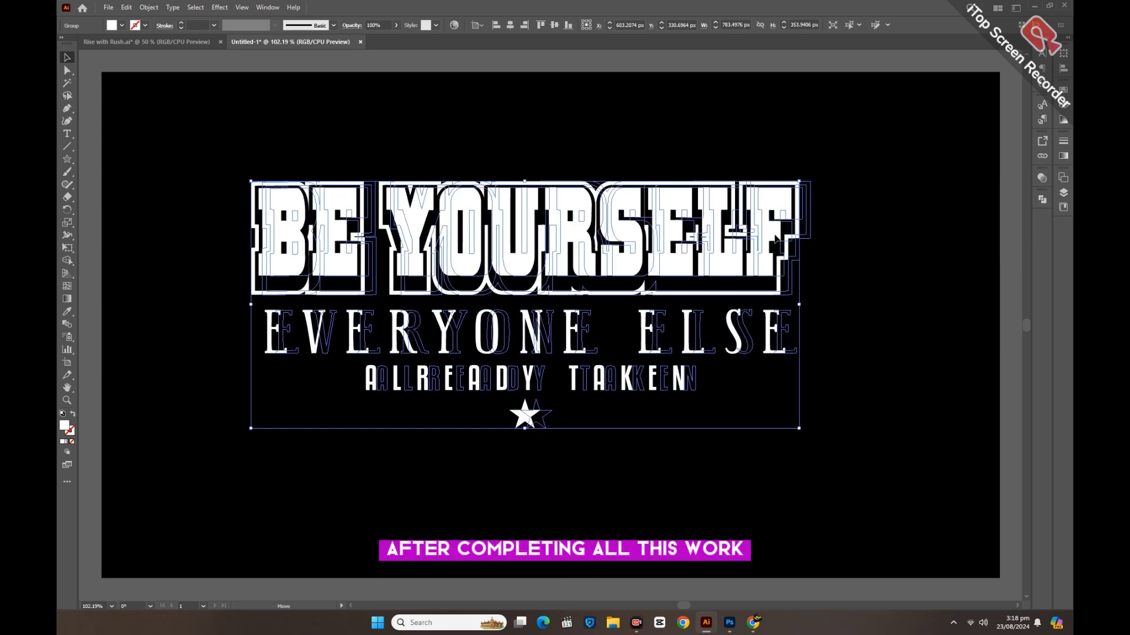
drag(765, 237, 787, 244)
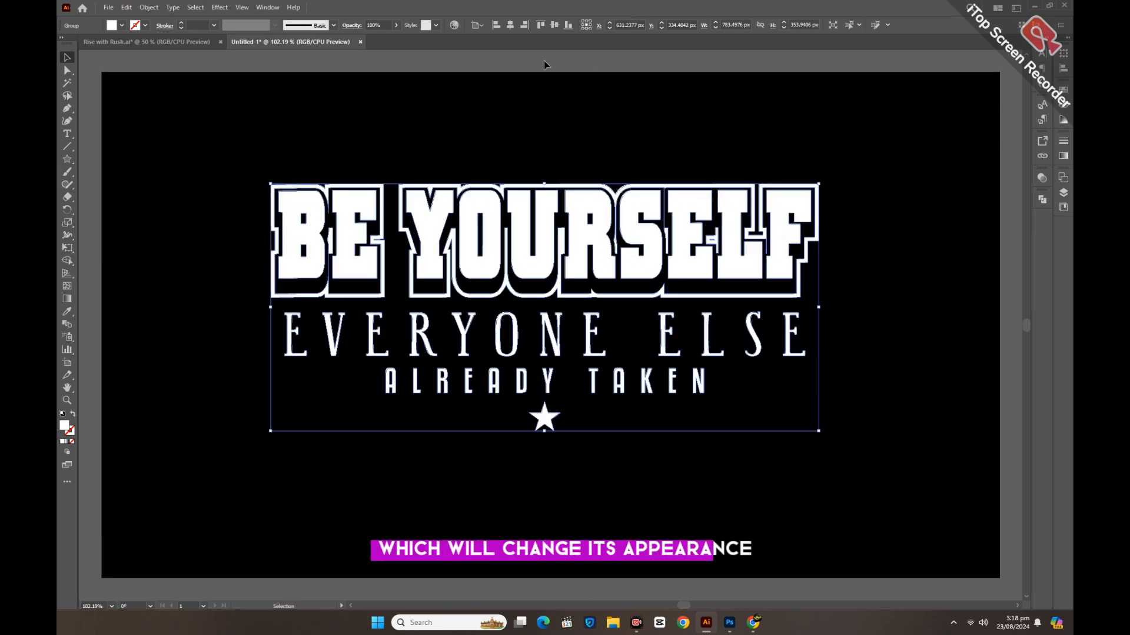
click(511, 26)
click(553, 26)
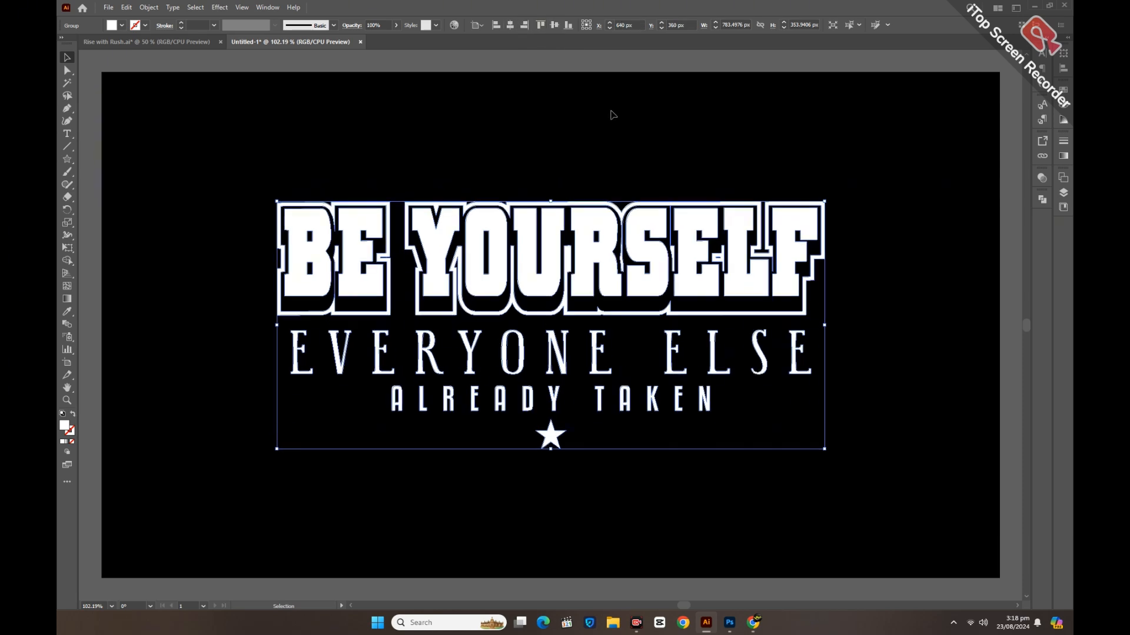
click(612, 114)
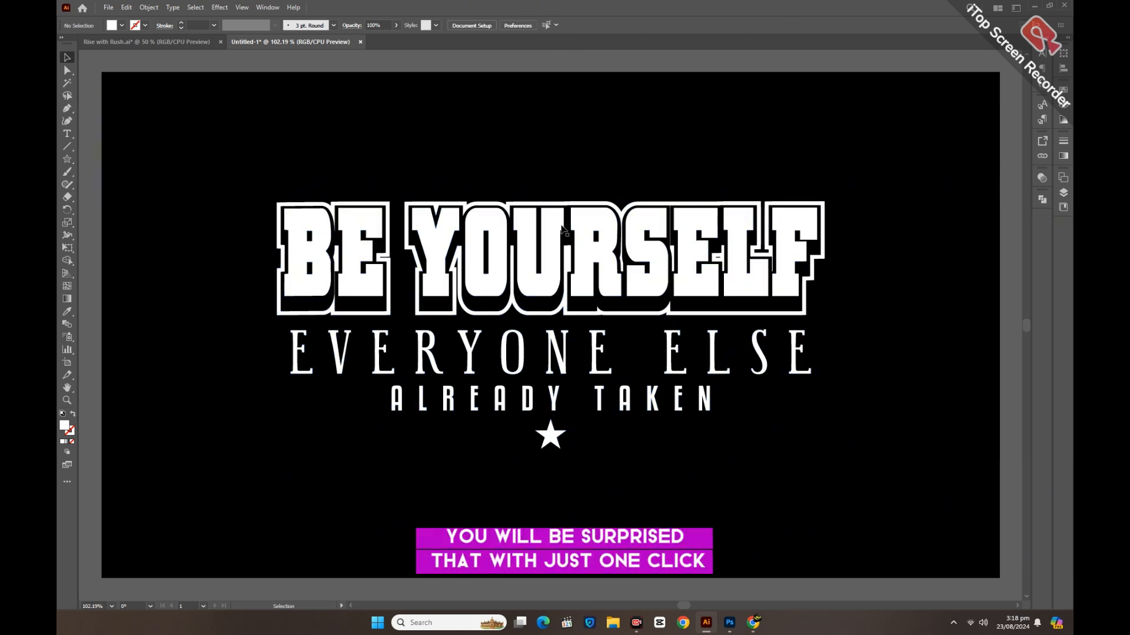
Step: Copy the grouped design, paste the copy in front, and hide and lock the original group beneath it
click(562, 231)
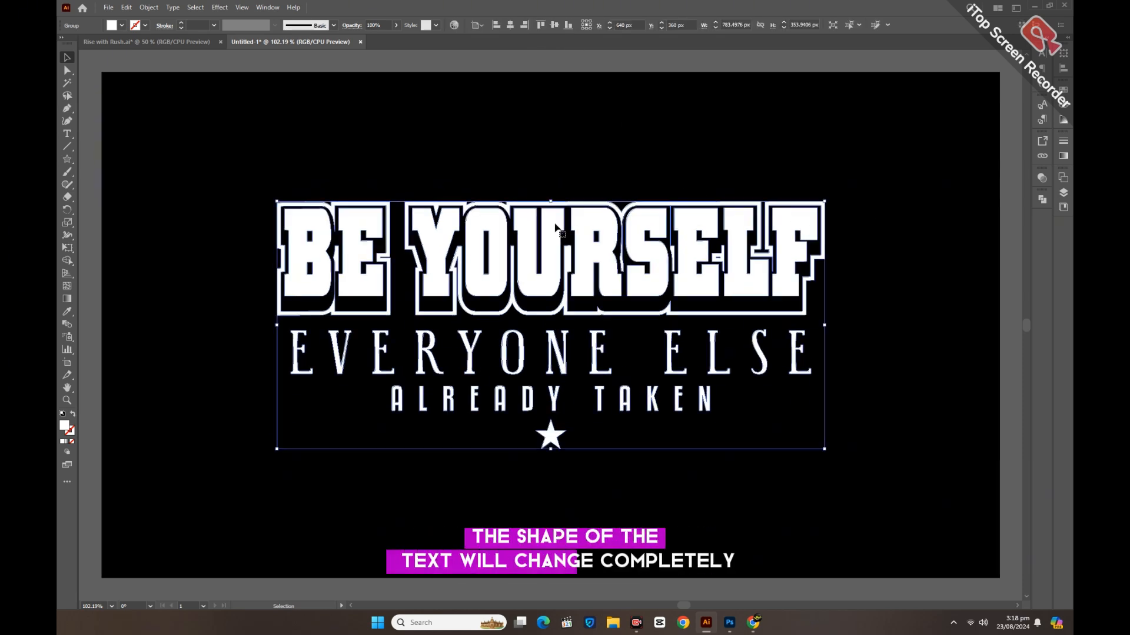
click(127, 7)
click(147, 58)
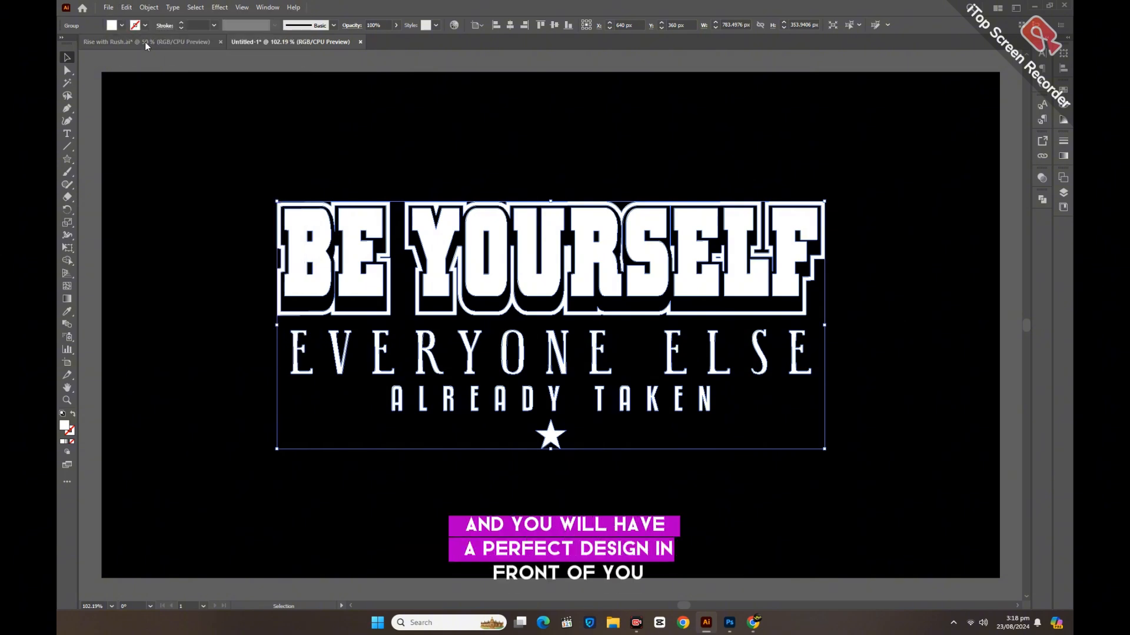
click(126, 7)
click(164, 80)
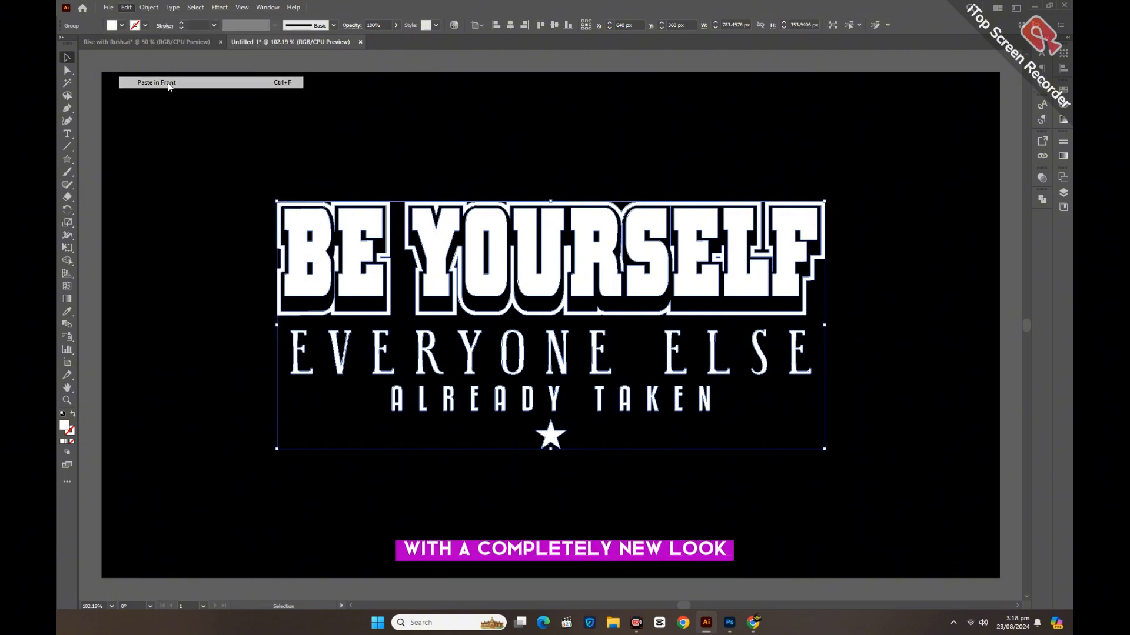
click(1062, 193)
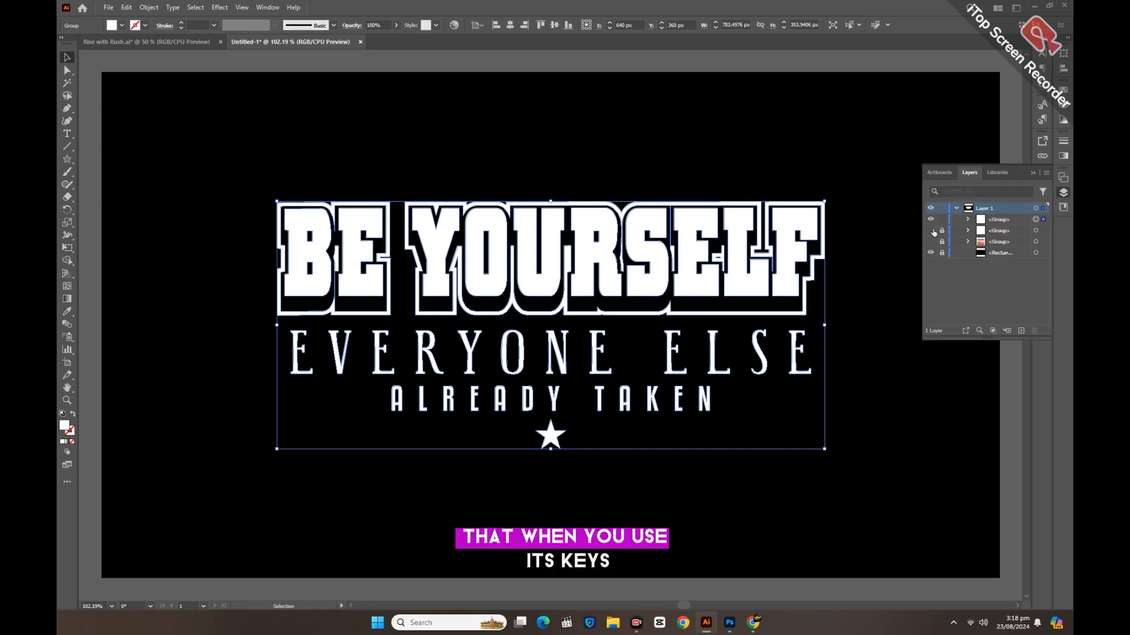
click(1033, 173)
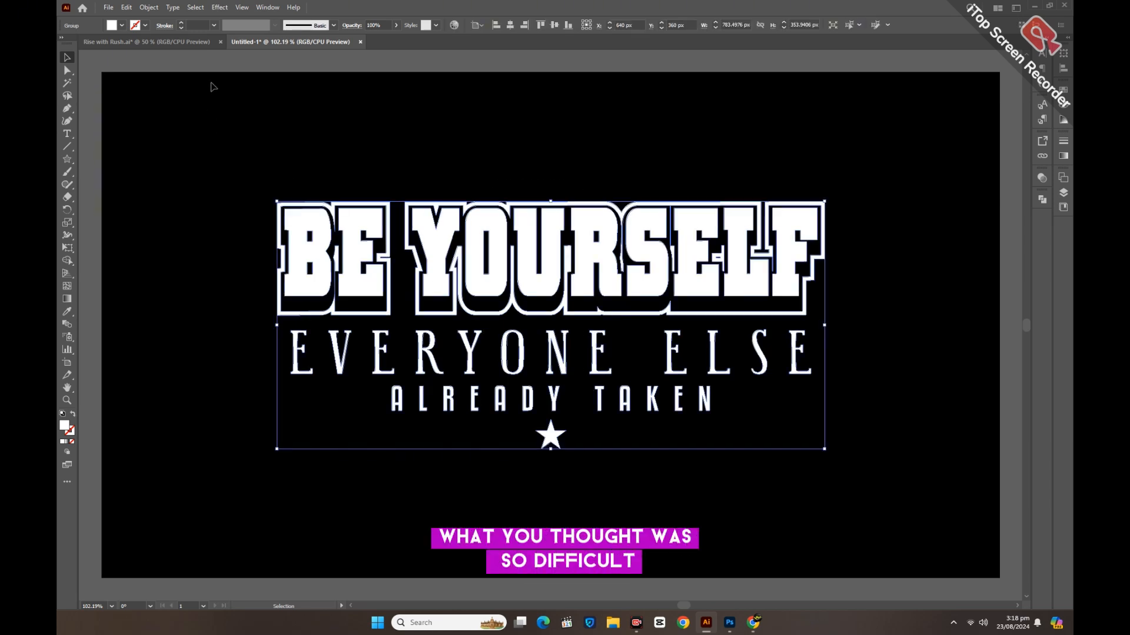
Step: Apply a horizontal Arch warp with 50% bend to the front copy of the design and expand its appearance
click(220, 8)
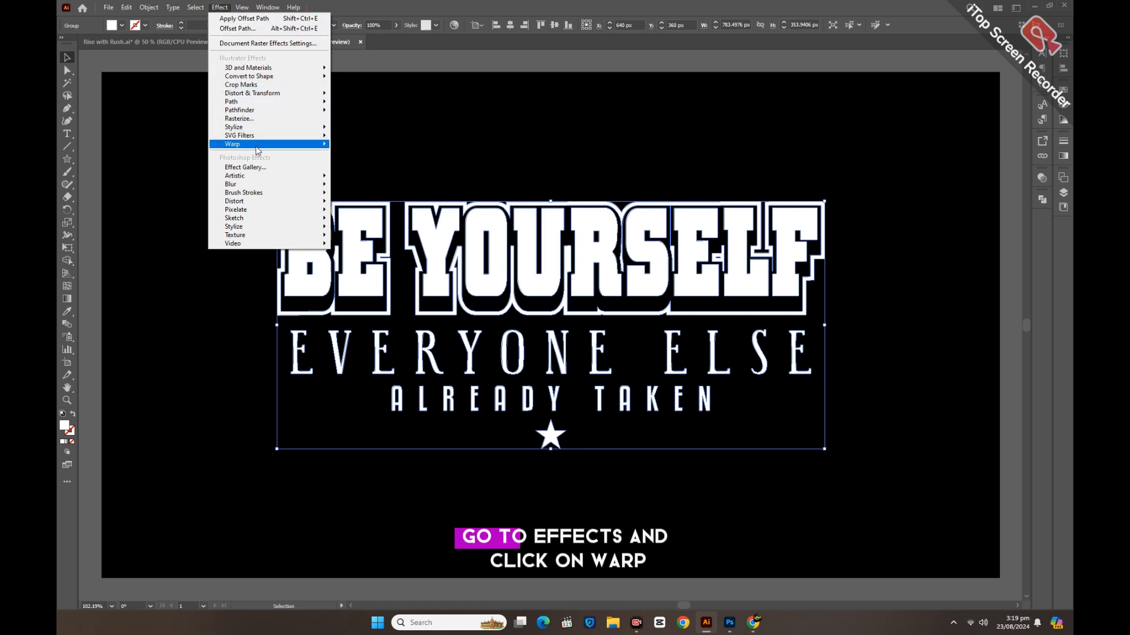
mouse_move(257, 151)
click(361, 147)
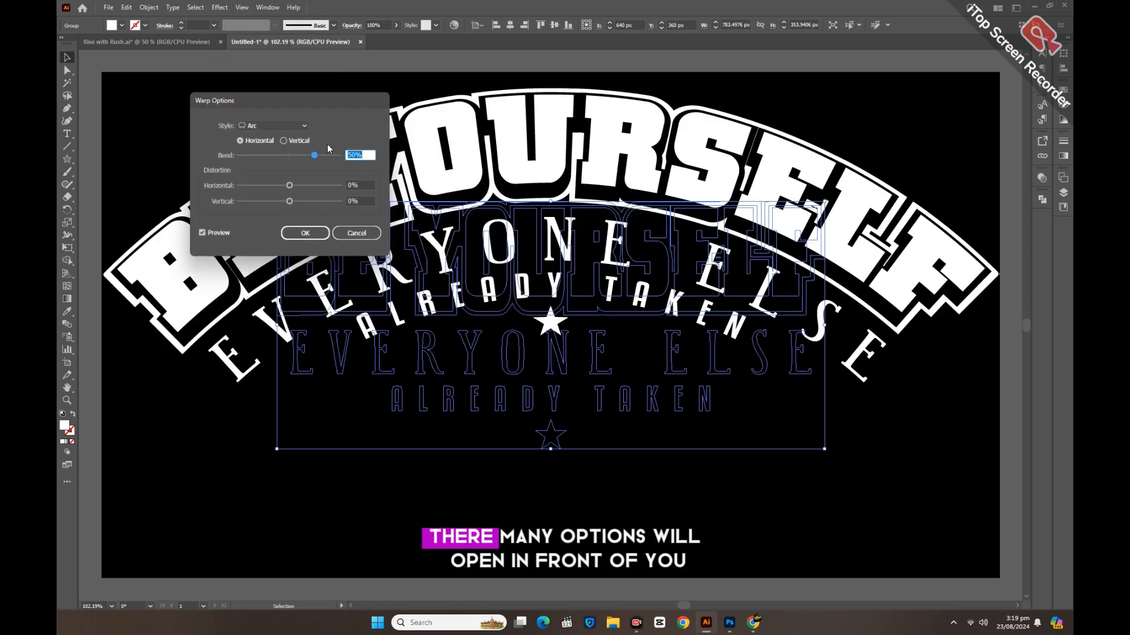
click(279, 122)
click(267, 171)
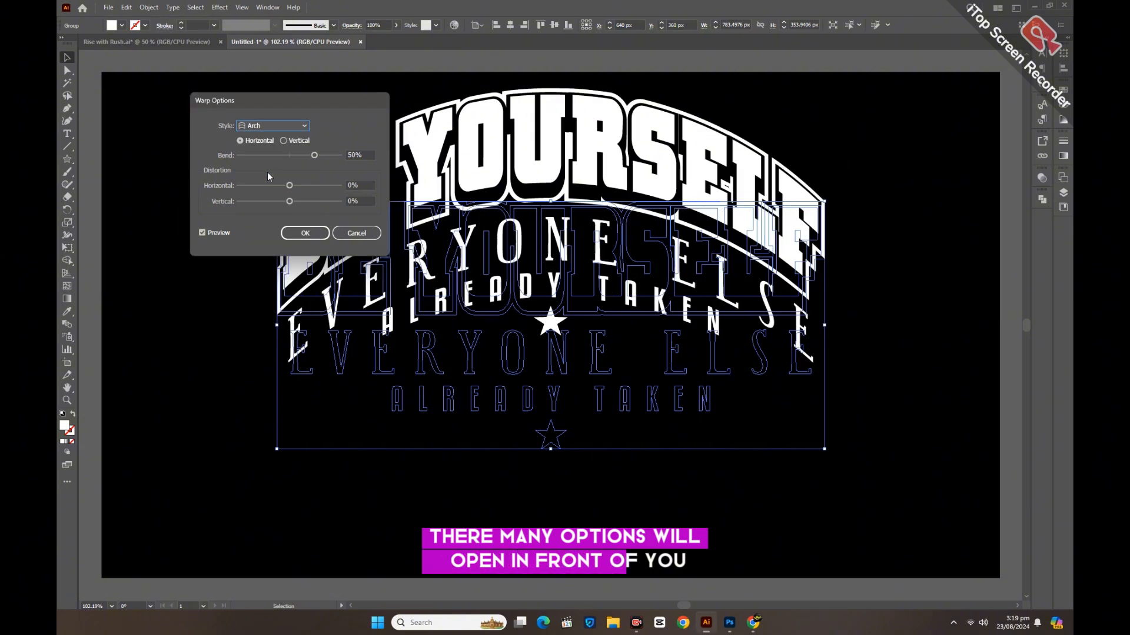
click(304, 233)
click(157, 8)
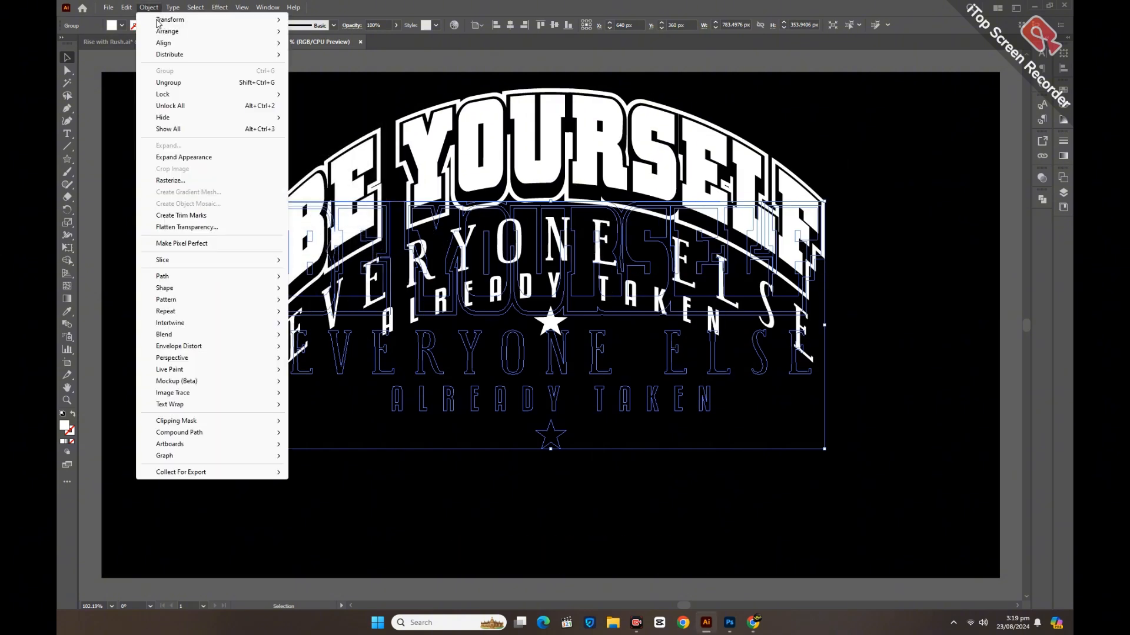
click(192, 155)
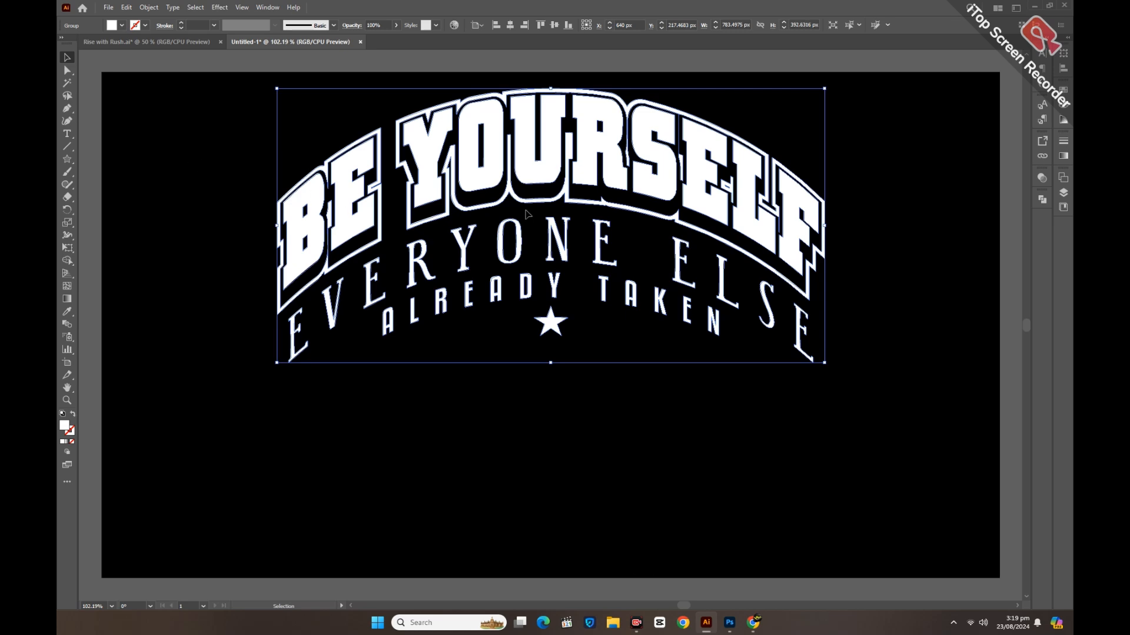
Step: Move the arched design straight down to a Y position of about 347 px, near the middle of the artboard, and deselect it
key(shift+Down)
key(shift+Down)
key(shift+Down)
key(shift+Down)
key(shift+Down)
key(shift+Down)
key(shift+Down)
key(shift+Down)
key(shift+Down)
key(shift+Down)
key(shift+Down)
key(shift+Down)
key(shift+Down)
key(shift+Down)
key(shift+Down)
key(shift+Down)
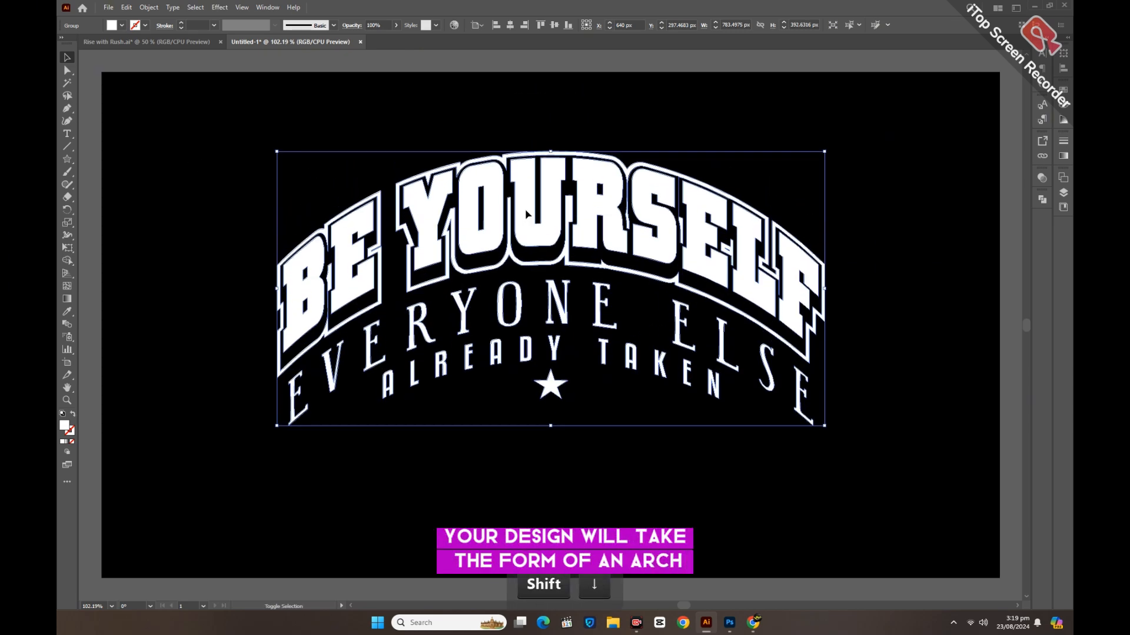
key(shift+Down)
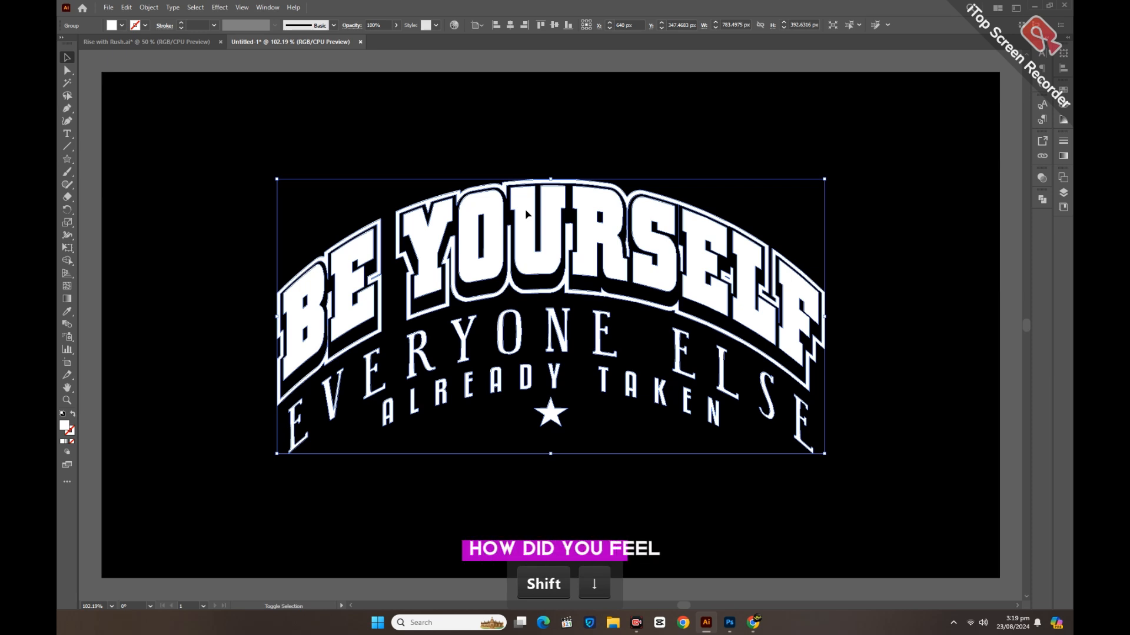
click(612, 501)
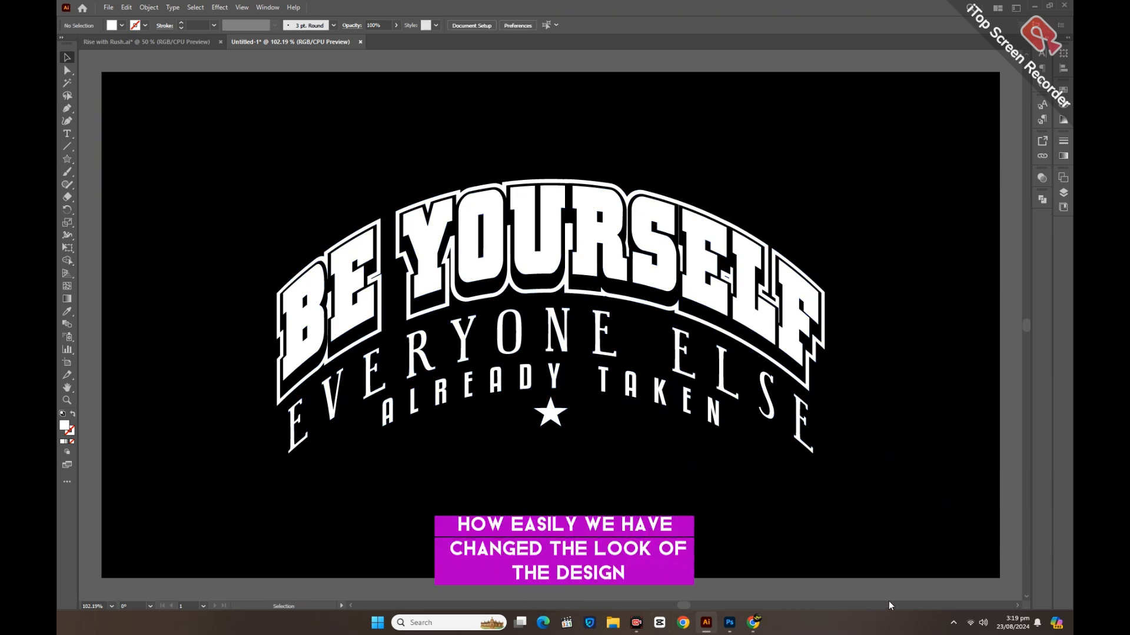